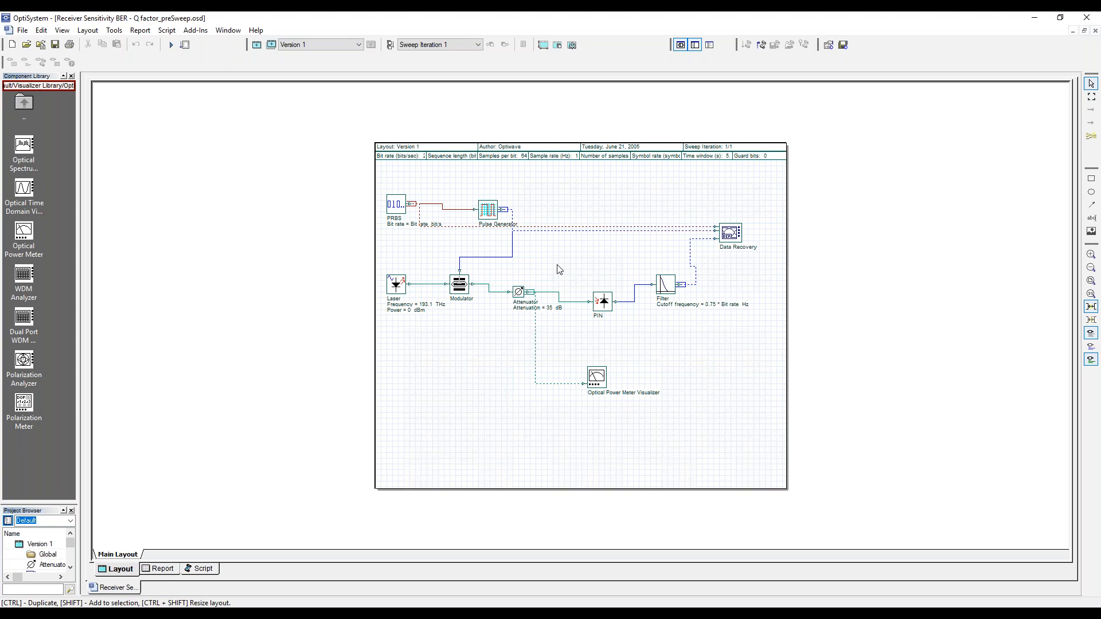
Switch the Attenuator's Attenuation parameter to Sweep mode and set the total sweep iterations to 20.
double_click(518, 296)
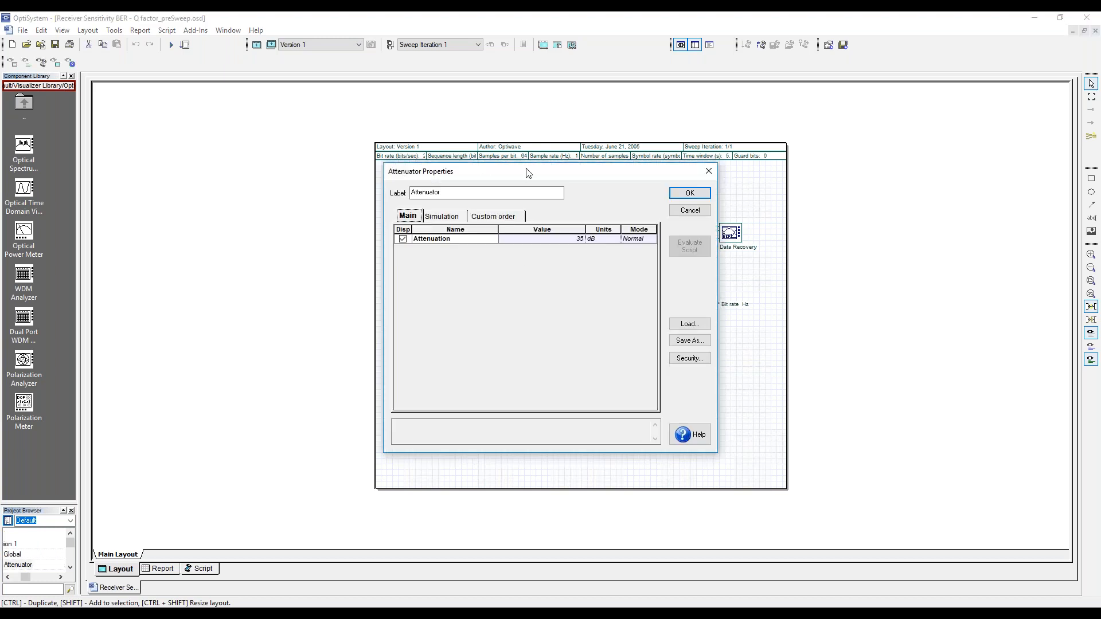
drag(525, 173, 437, 191)
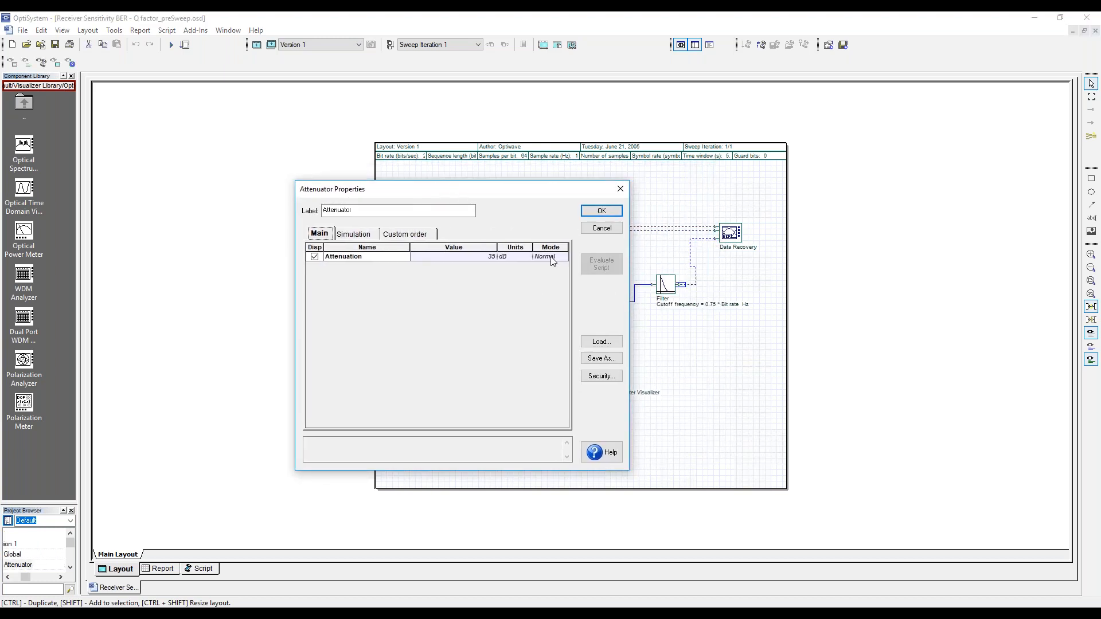
click(552, 259)
click(550, 275)
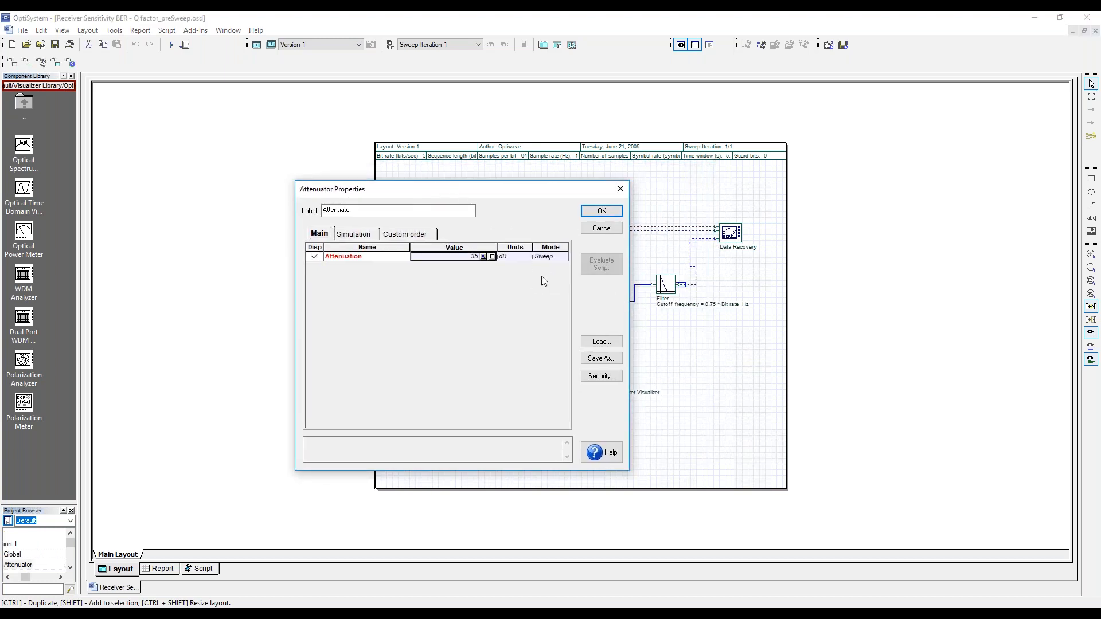
click(493, 258)
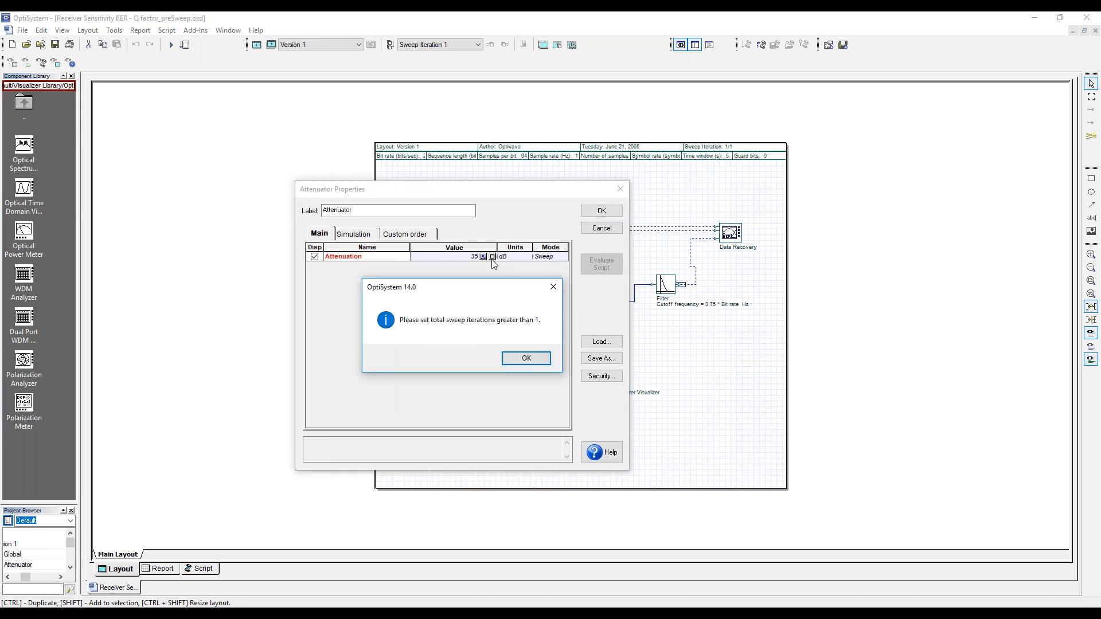
click(514, 359)
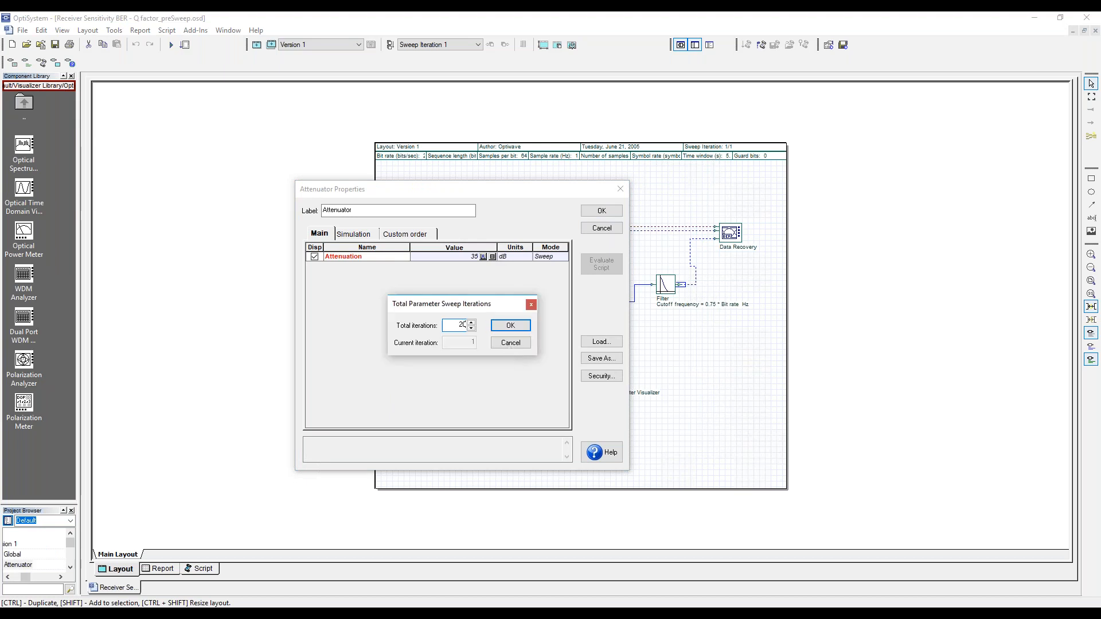
click(509, 326)
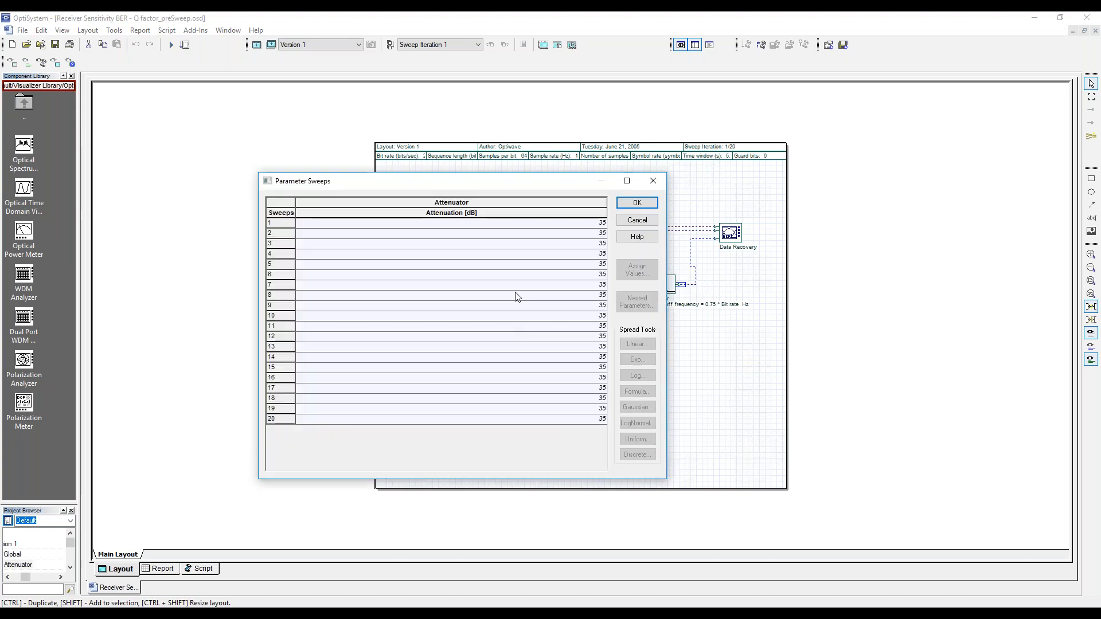
Spread the attenuation linearly from 33.5 to 39 dB across all sweep iterations and accept the Attenuator properties.
click(541, 204)
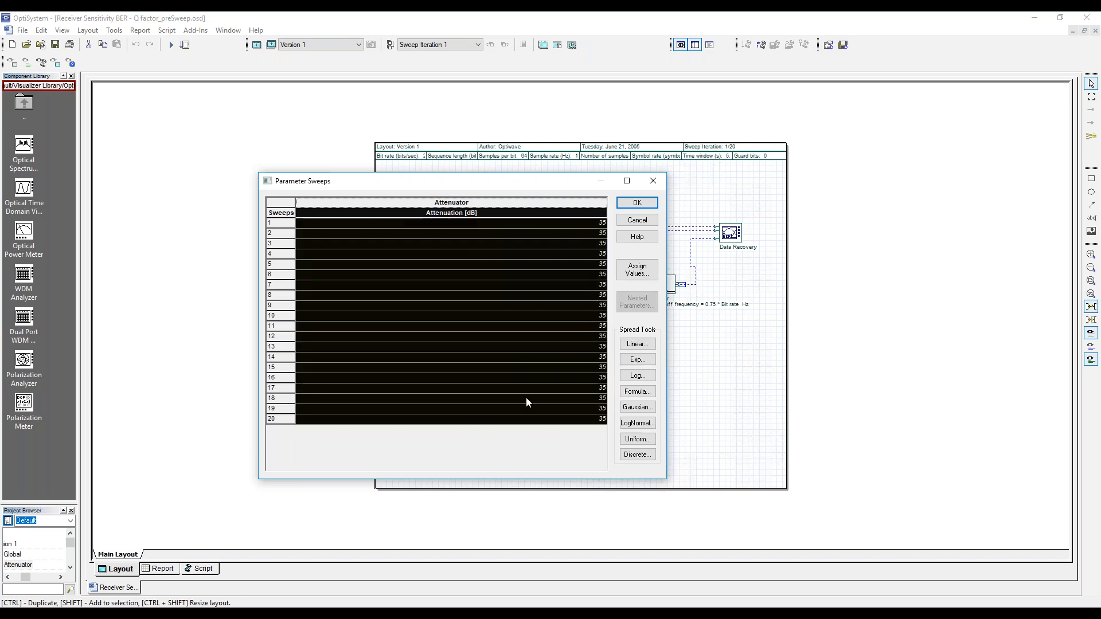
click(636, 343)
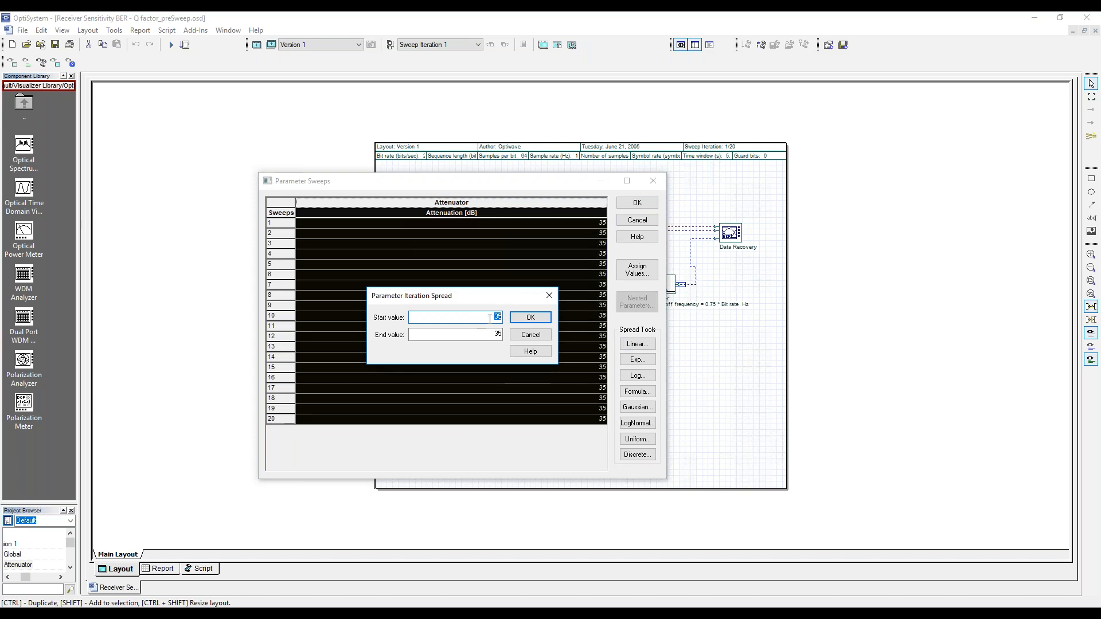
text(3.)
double_click(500, 333)
key(BackSpace)
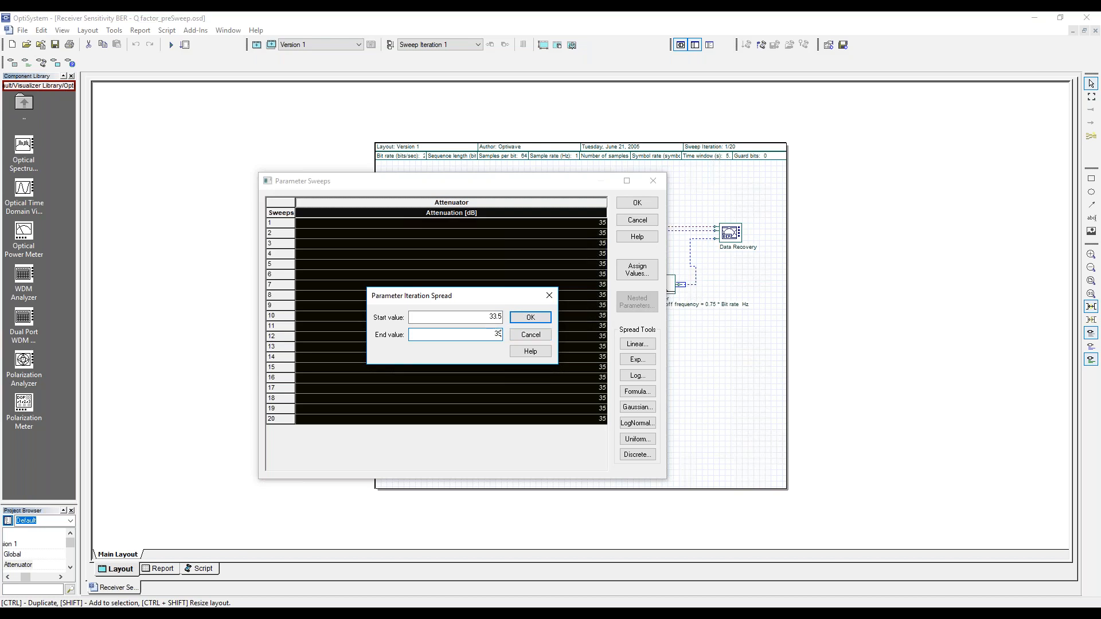
click(529, 320)
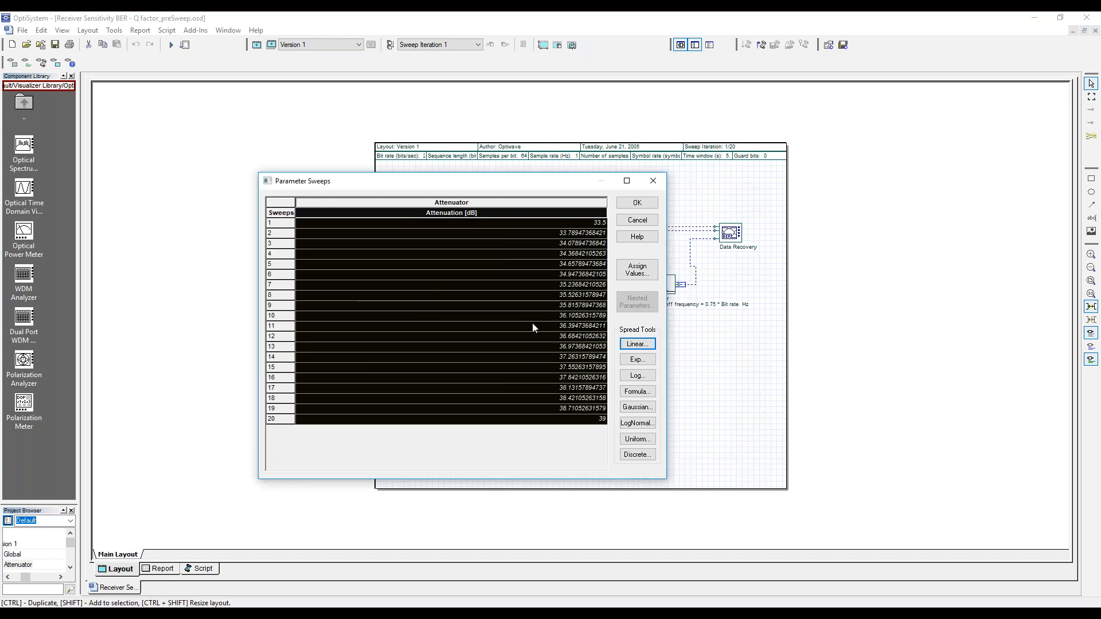
click(637, 202)
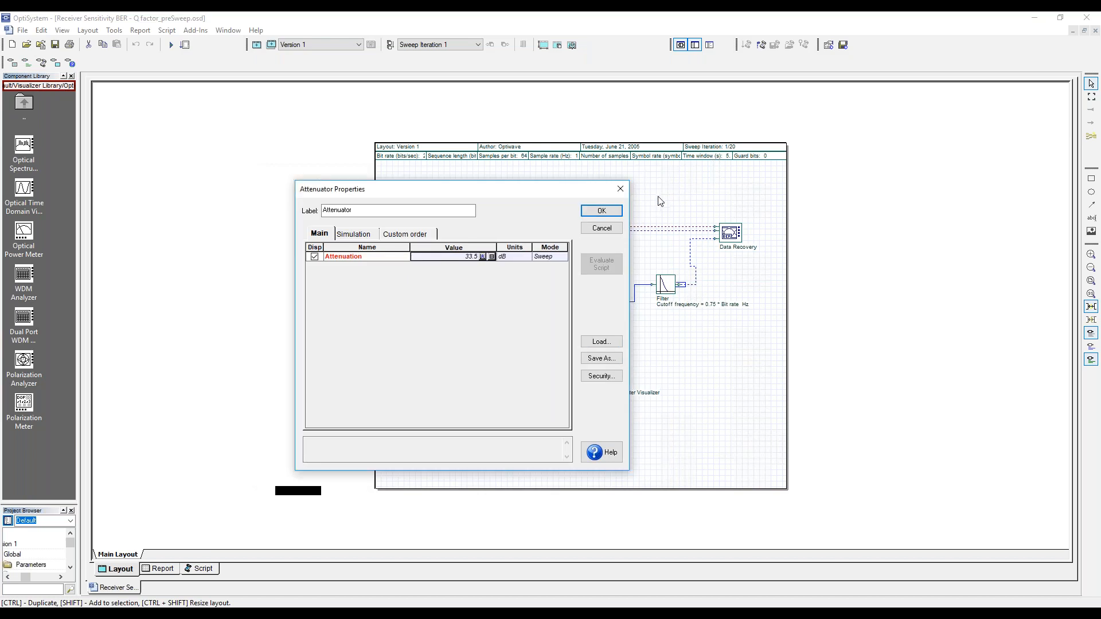
click(603, 212)
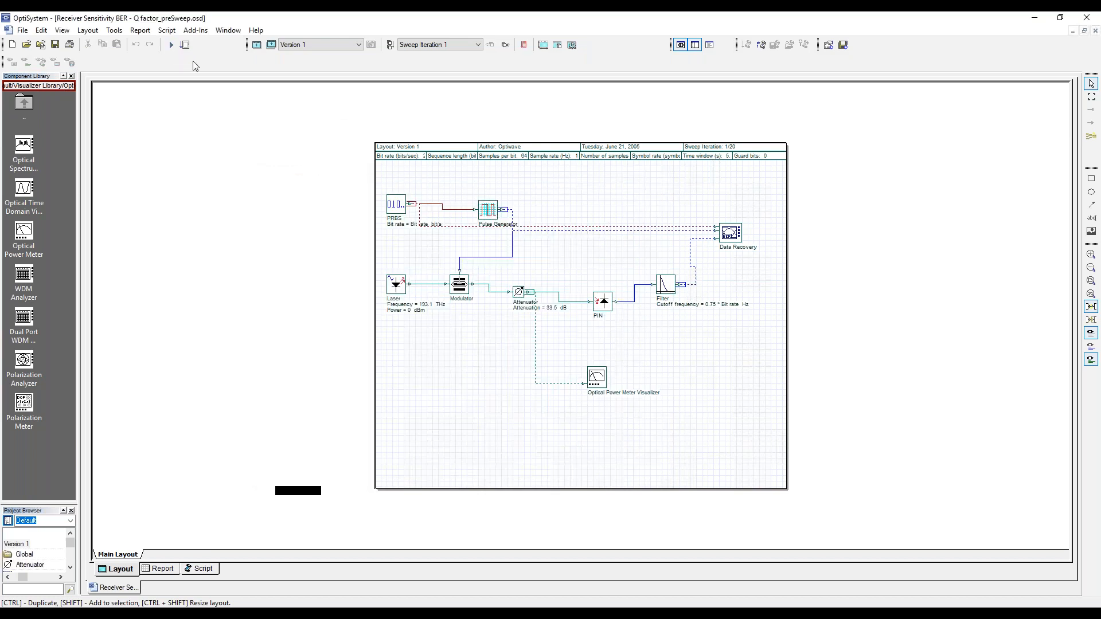
Calculate the whole project with all its sweep iterations and close the calculation window.
click(170, 44)
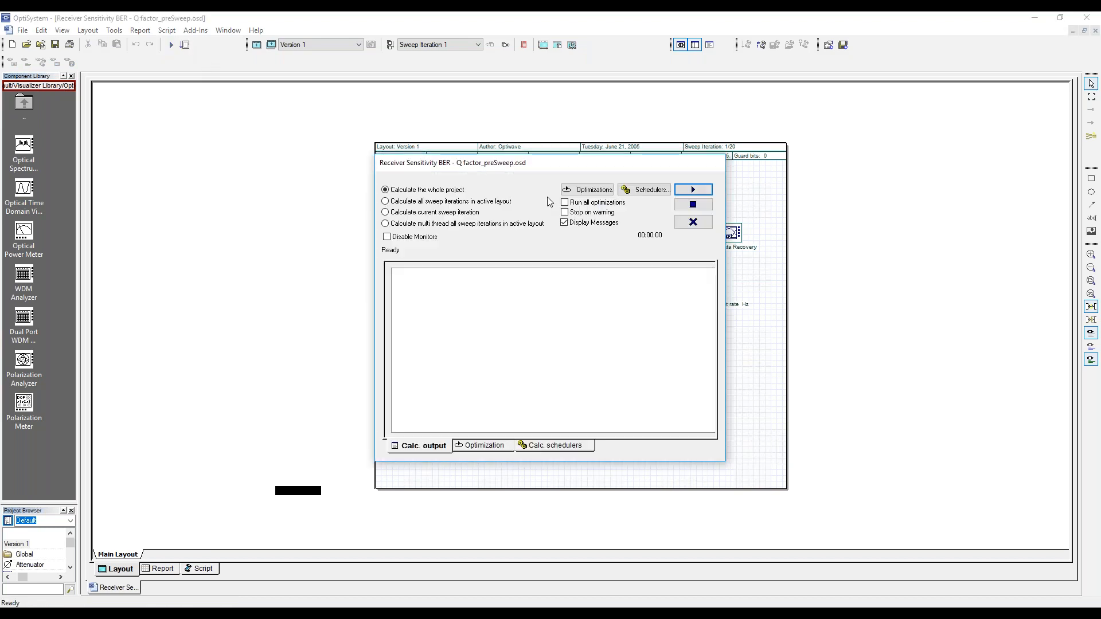
drag(548, 167, 533, 173)
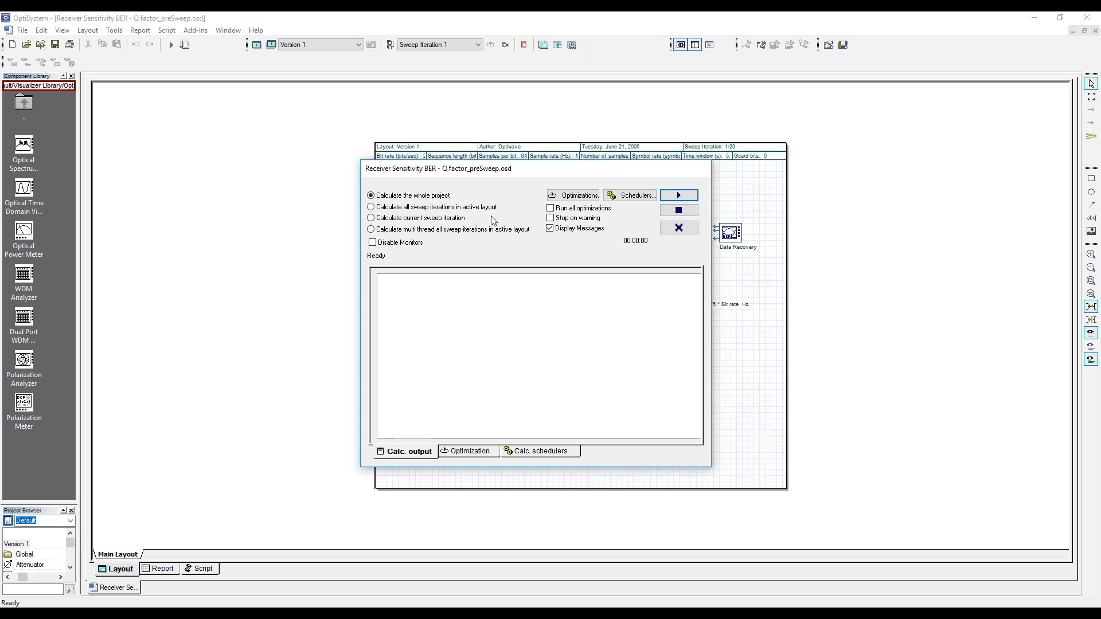
click(693, 197)
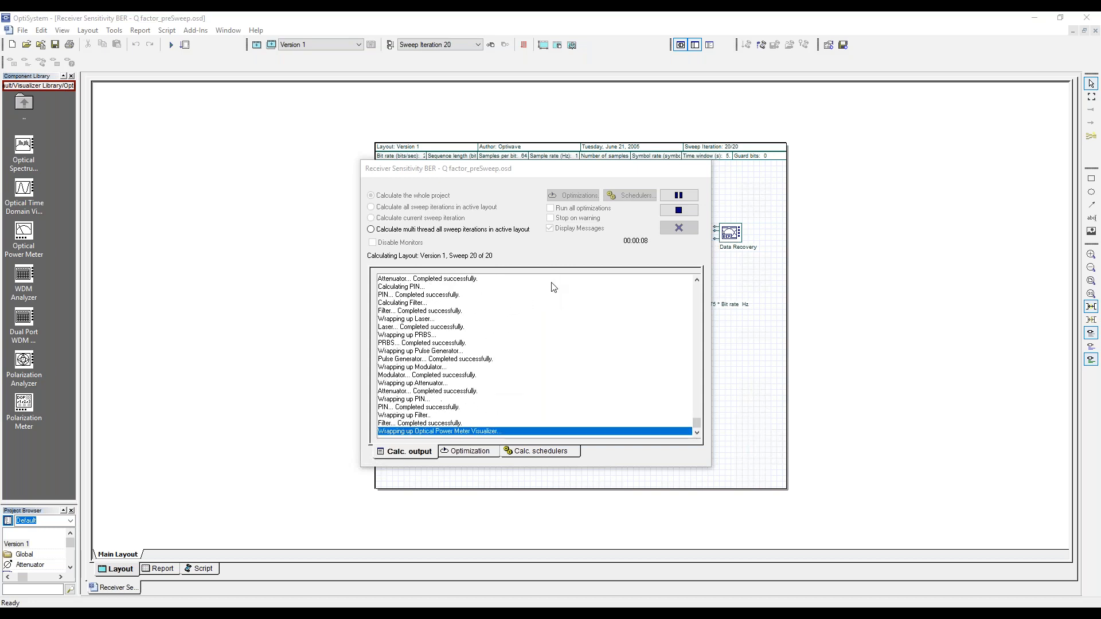
click(692, 232)
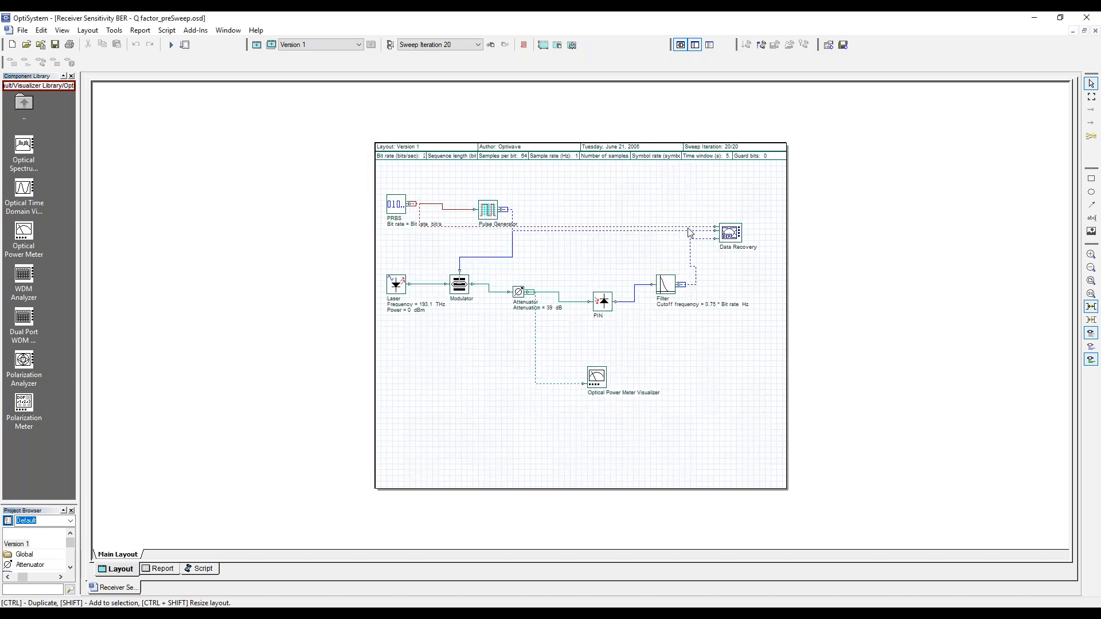
Open the Data Recovery BER analyzer's results and show the eye diagram, keeping the analyzer clear of the layout.
double_click(730, 233)
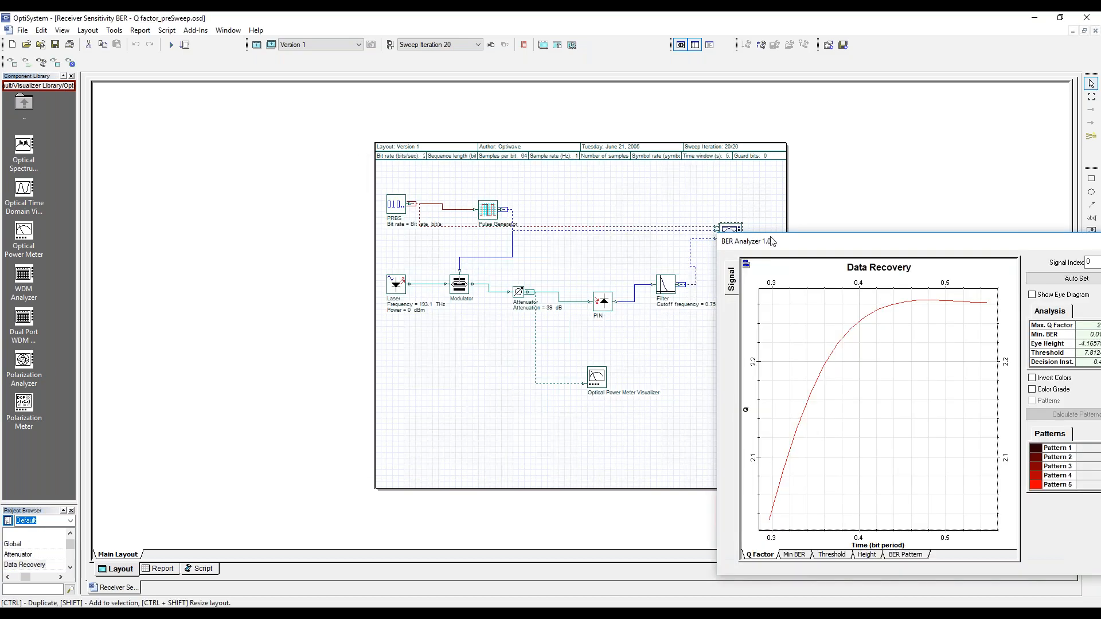
drag(737, 238, 502, 150)
click(802, 210)
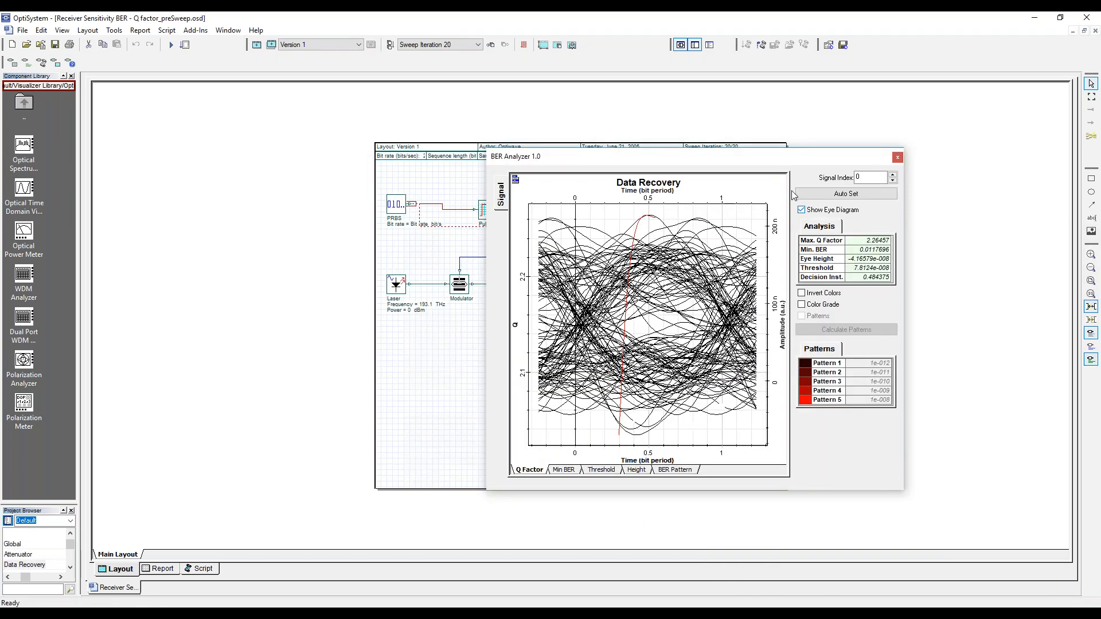
drag(768, 155, 853, 107)
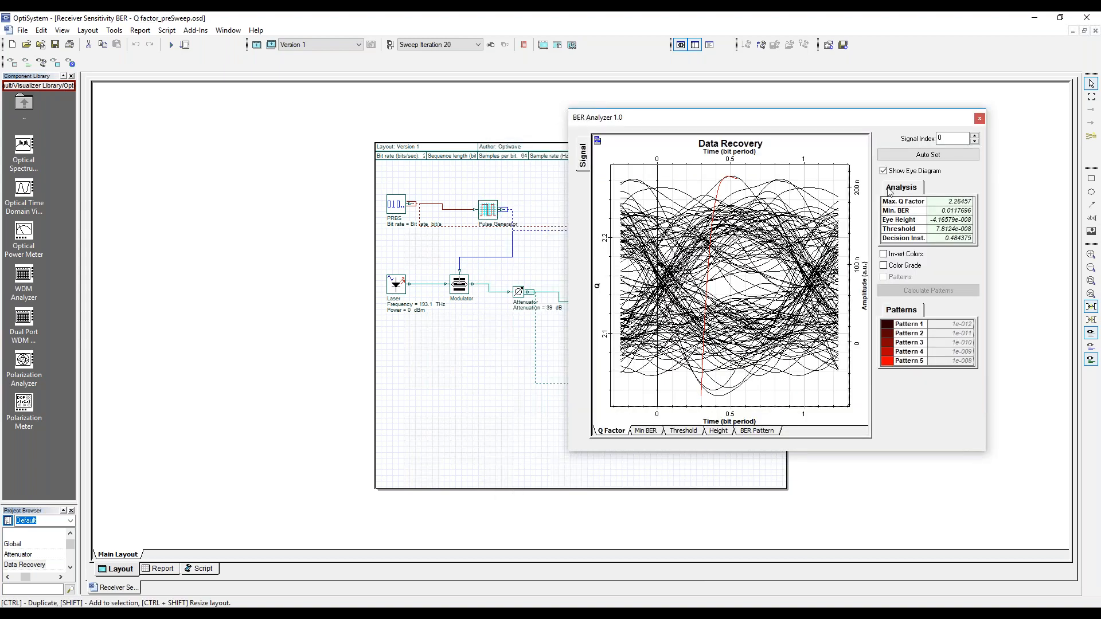
Step back through the sweep iterations from 20 to 7 to compare the eye diagrams, and close the BER analyzer.
click(490, 45)
click(490, 44)
click(490, 44)
click(490, 44)
click(490, 45)
click(490, 44)
click(490, 45)
click(490, 45)
click(490, 44)
click(490, 45)
click(490, 45)
click(490, 45)
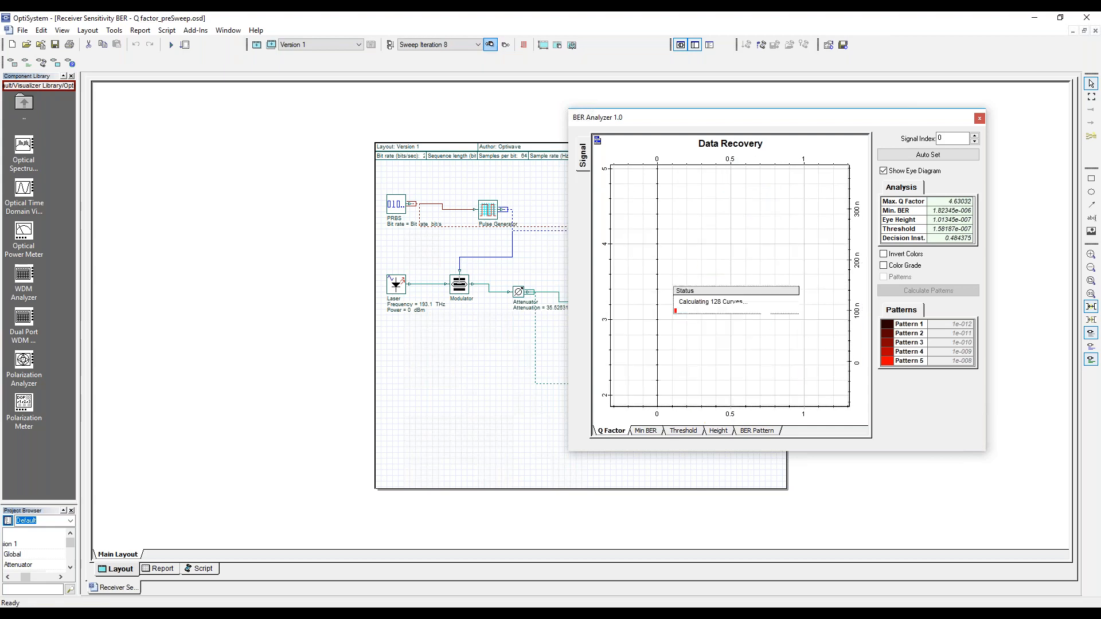
click(490, 45)
click(978, 118)
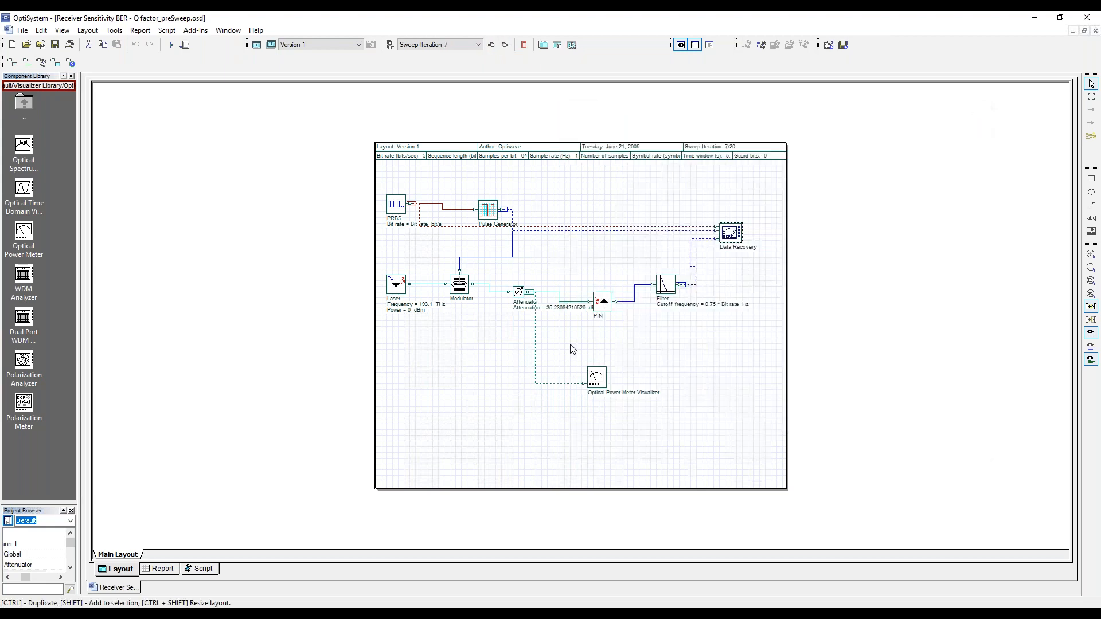
Insert an empty 2D graph in the upper part of the report page.
click(163, 569)
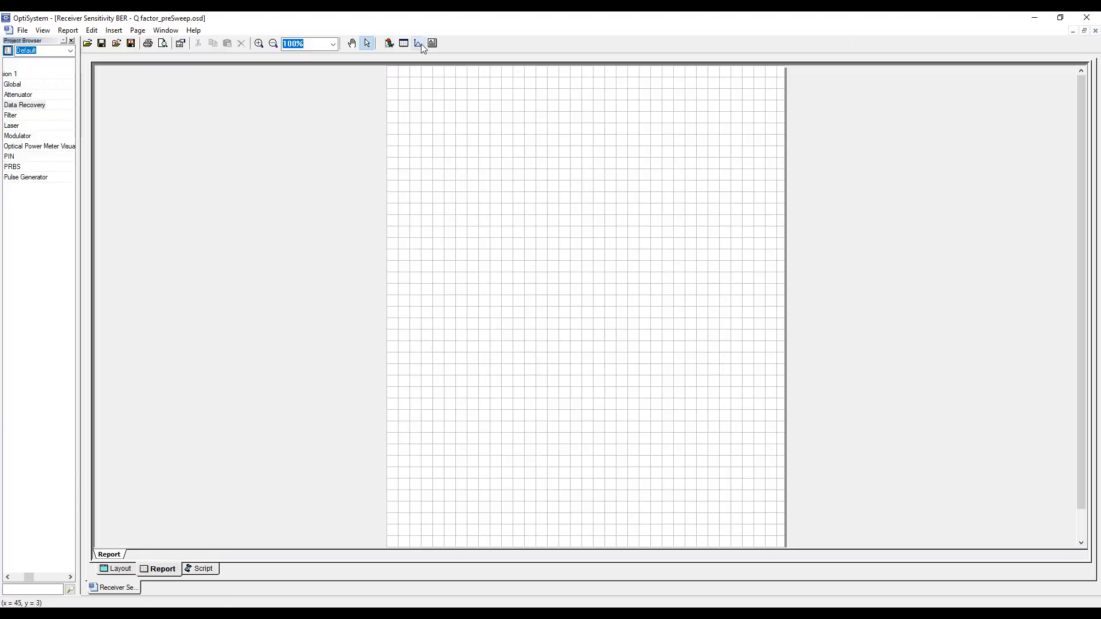
click(418, 44)
drag(409, 76, 684, 340)
Widen the Project Browser and resize the program window so that the component names and values can be read.
drag(79, 85, 186, 103)
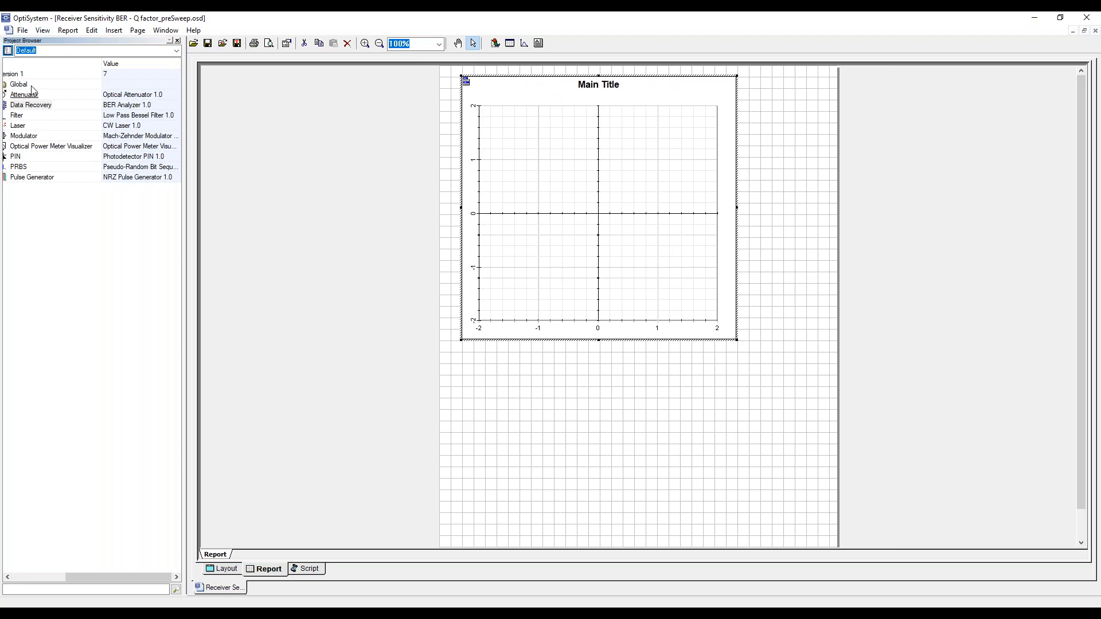
double_click(97, 22)
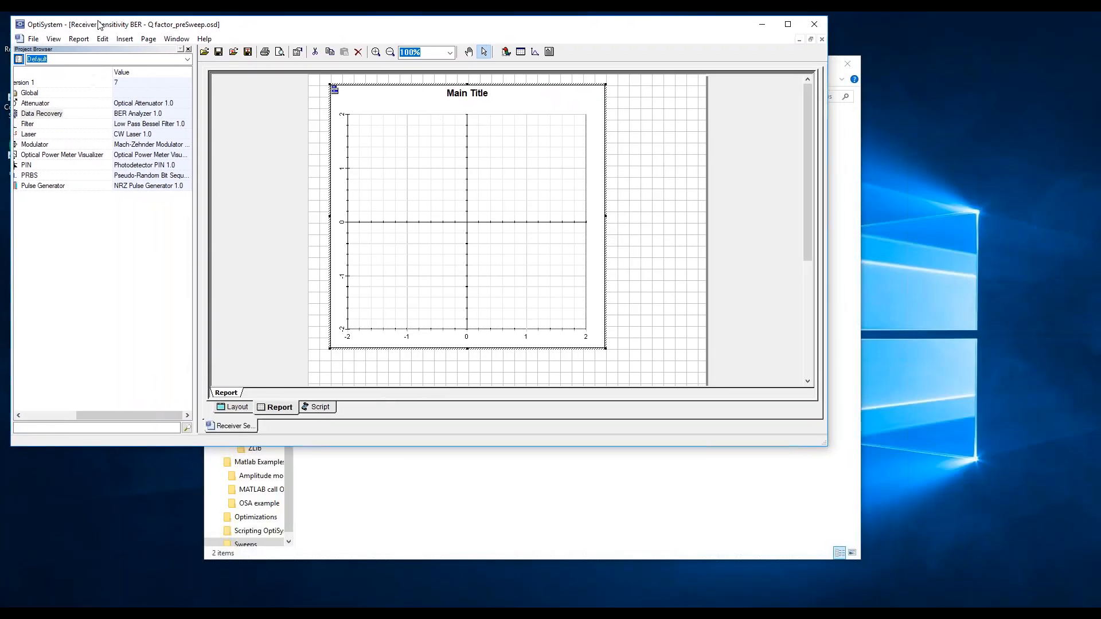
drag(826, 447, 1086, 603)
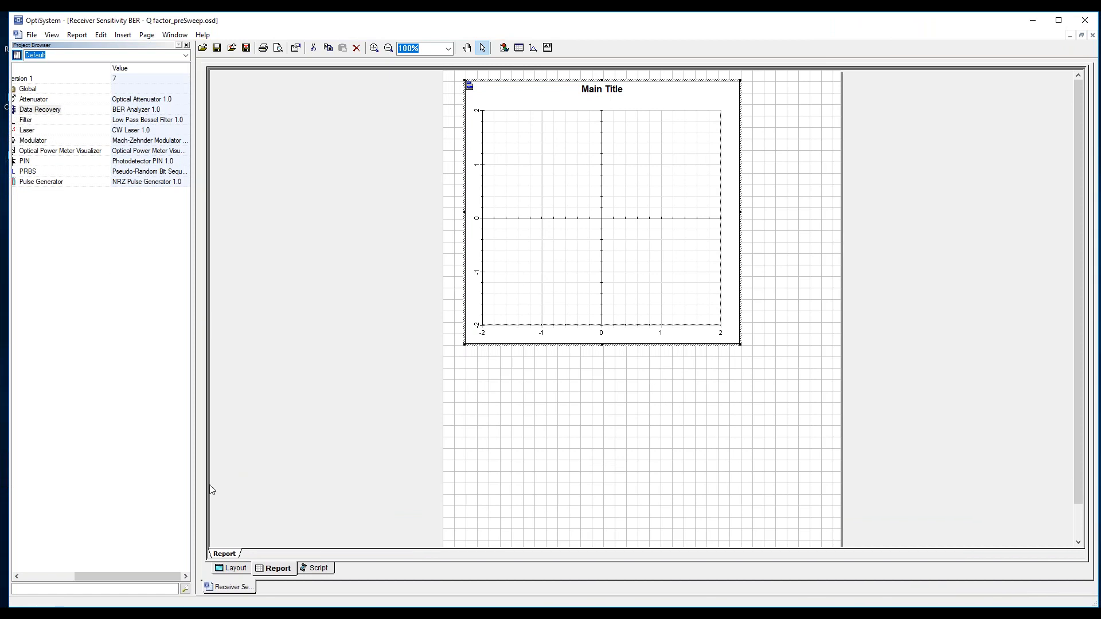
drag(175, 576, 123, 573)
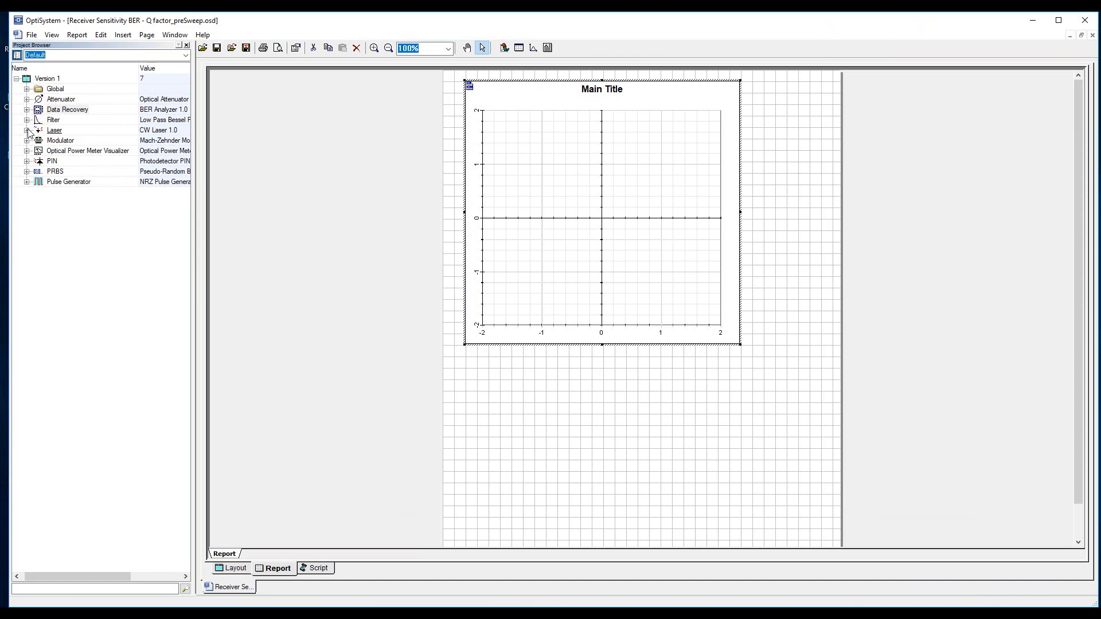
Assign the Attenuator's Attenuation parameter to the X axis of the report graph.
click(26, 99)
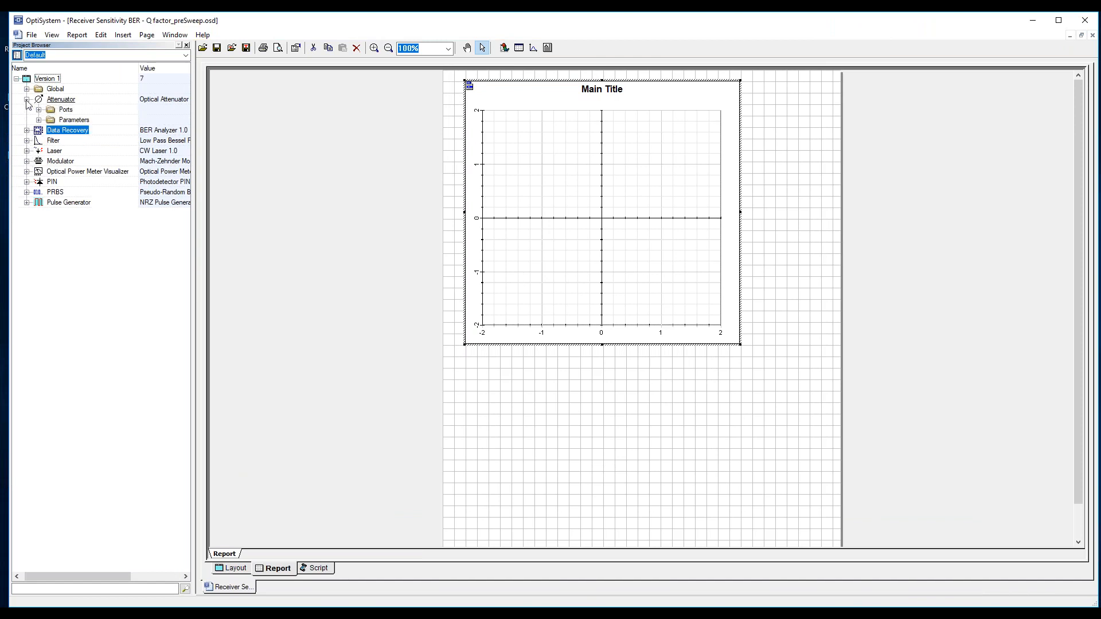
click(39, 119)
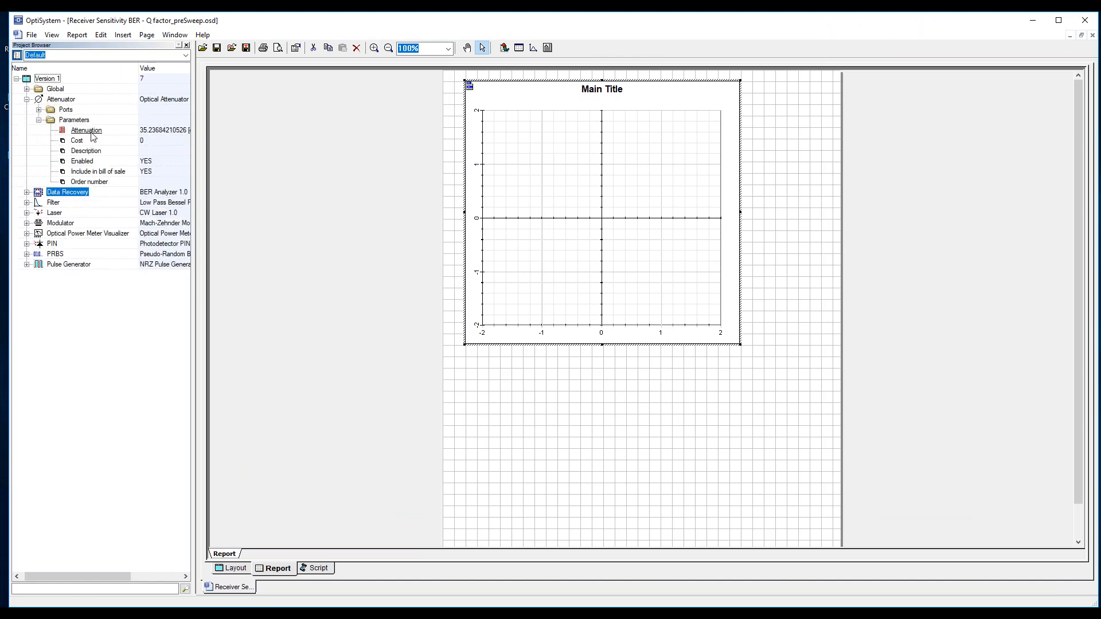
drag(93, 134, 658, 304)
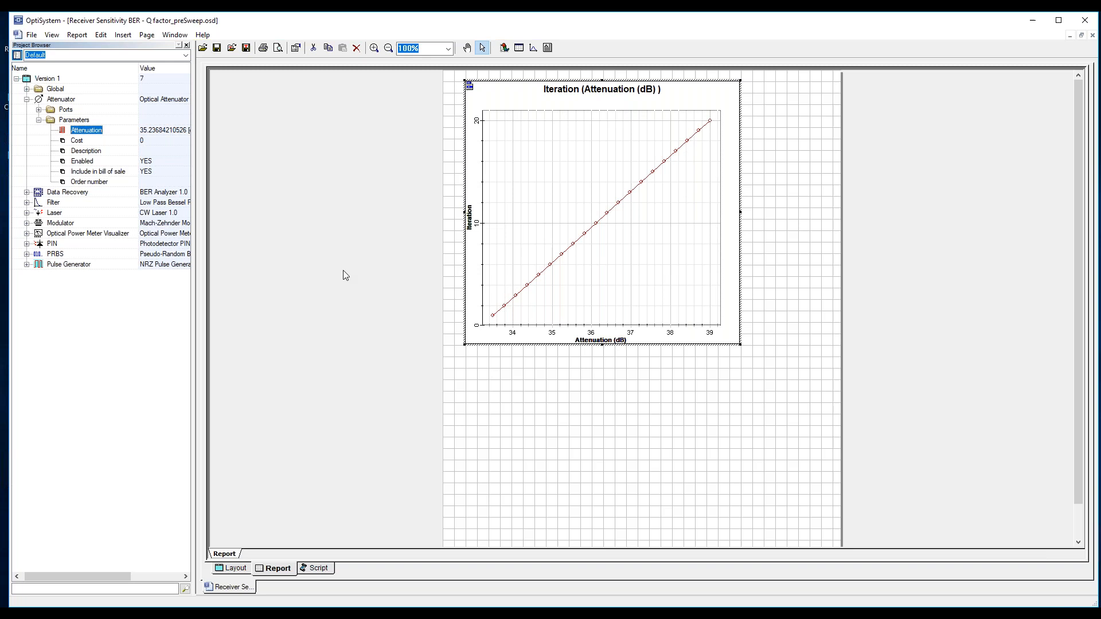
Assign Data Recovery's Min. log of BER result to the Y axis of the attenuation graph.
click(26, 99)
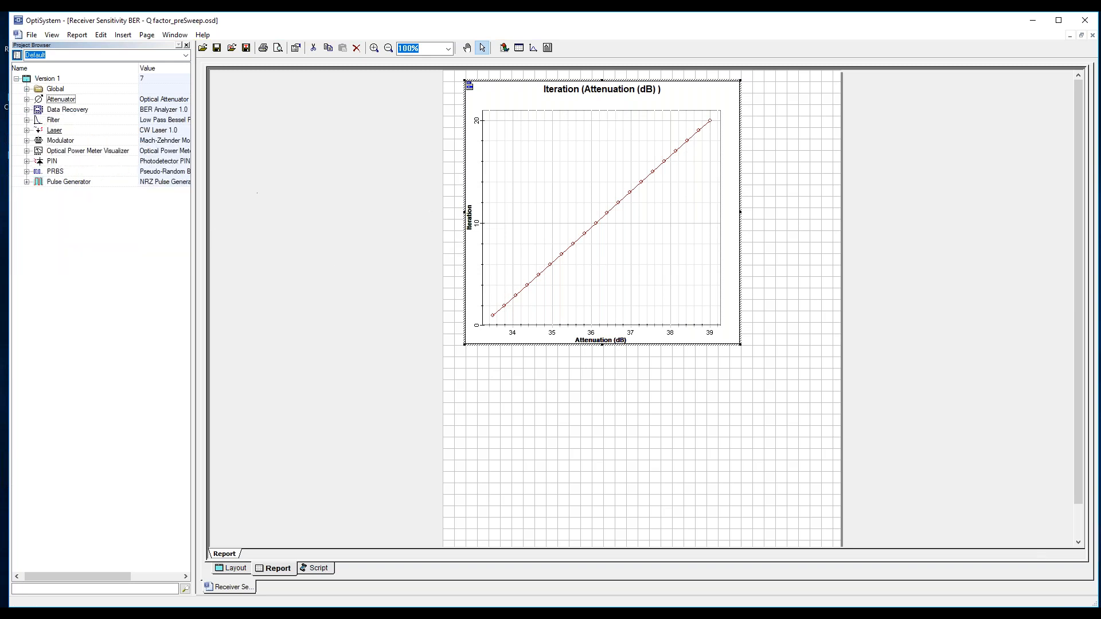
click(26, 109)
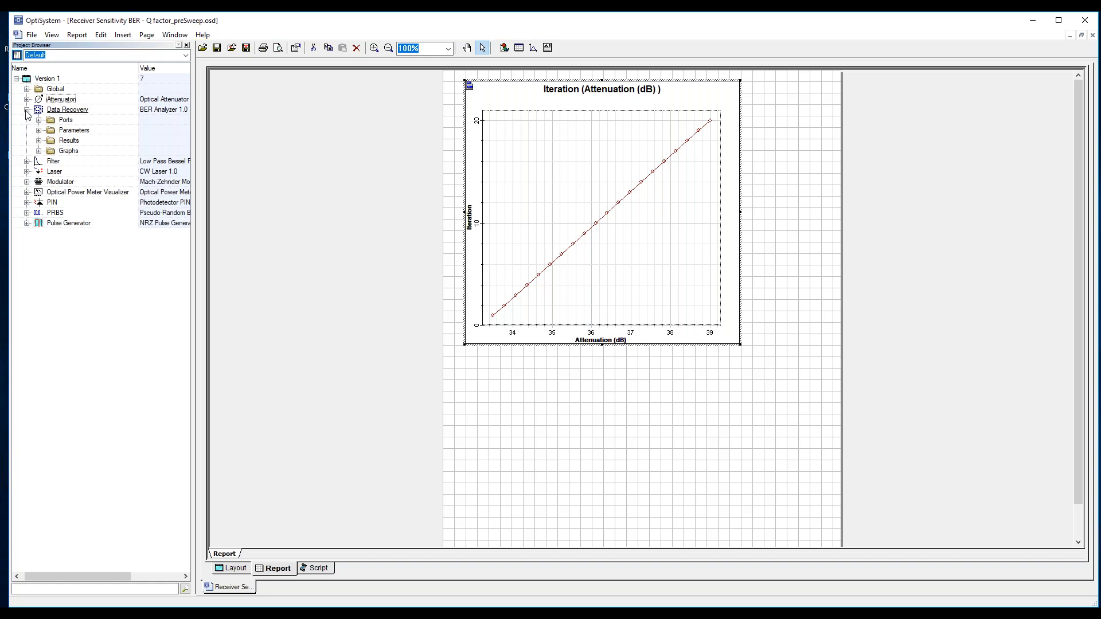
click(38, 141)
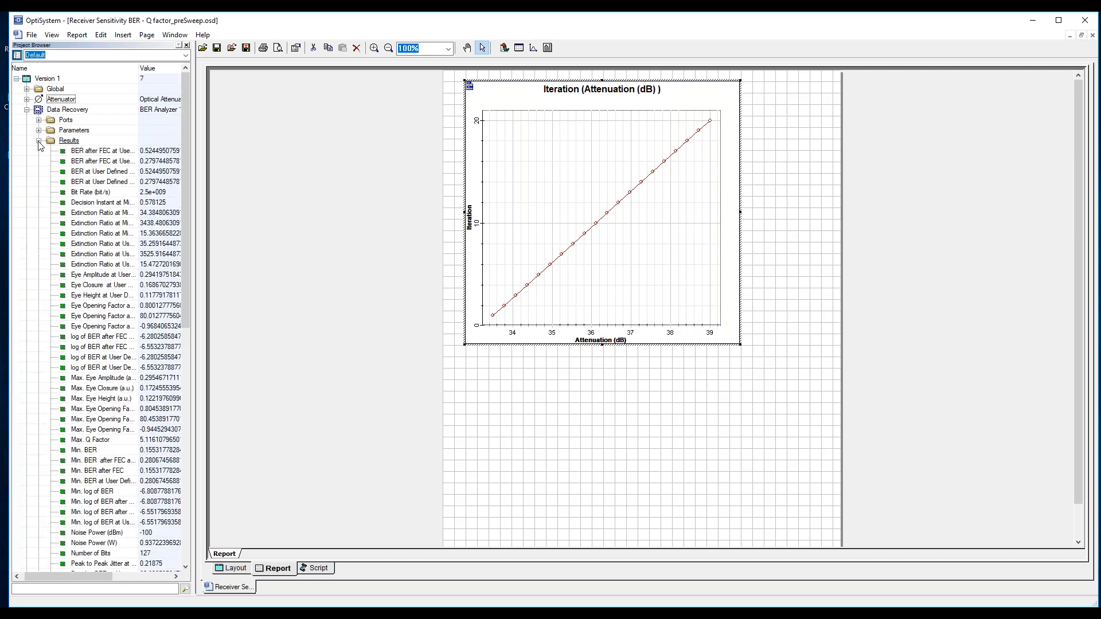
scroll(121, 340, down, 4)
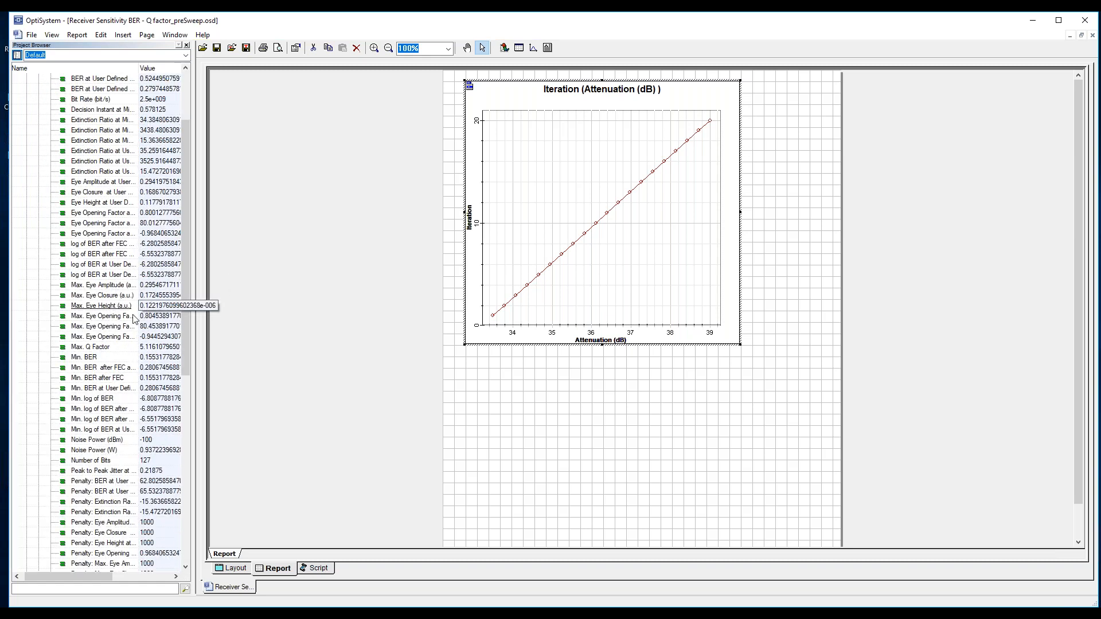
scroll(121, 340, down, 1)
click(96, 338)
drag(97, 342, 540, 148)
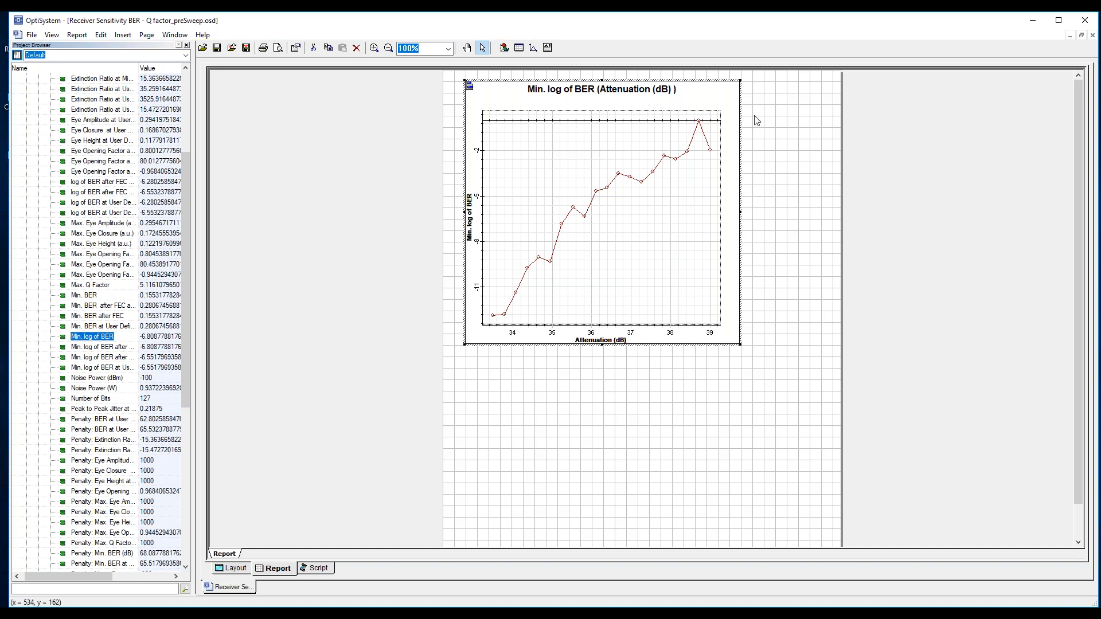
drag(186, 166, 185, 156)
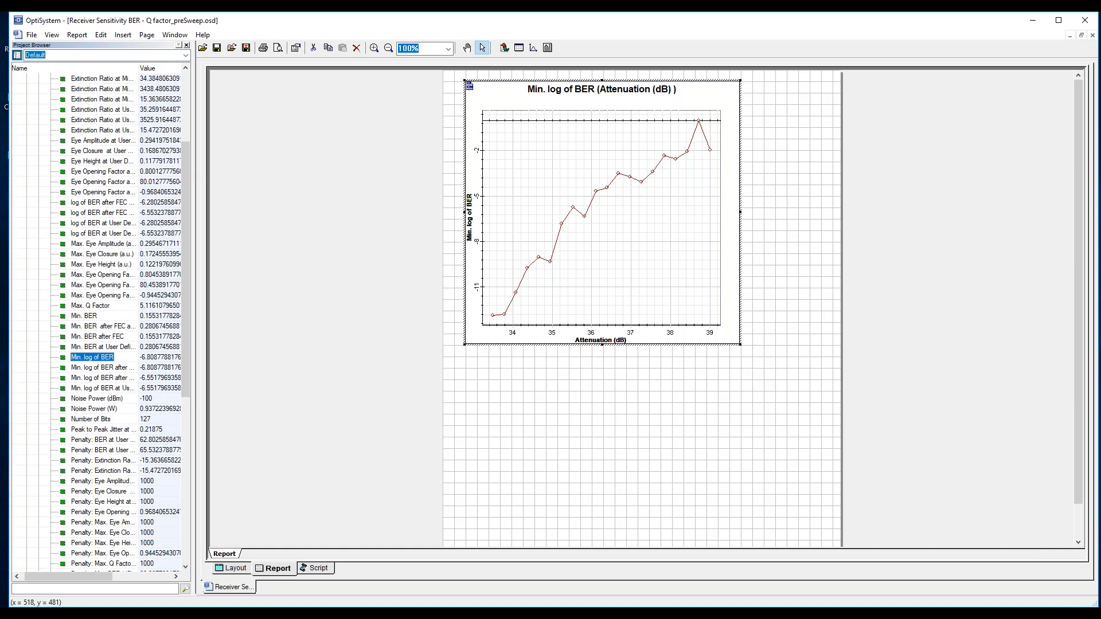
Shrink the attenuation graph on the report page and insert an empty 2D graph of similar width below it.
drag(740, 344, 681, 221)
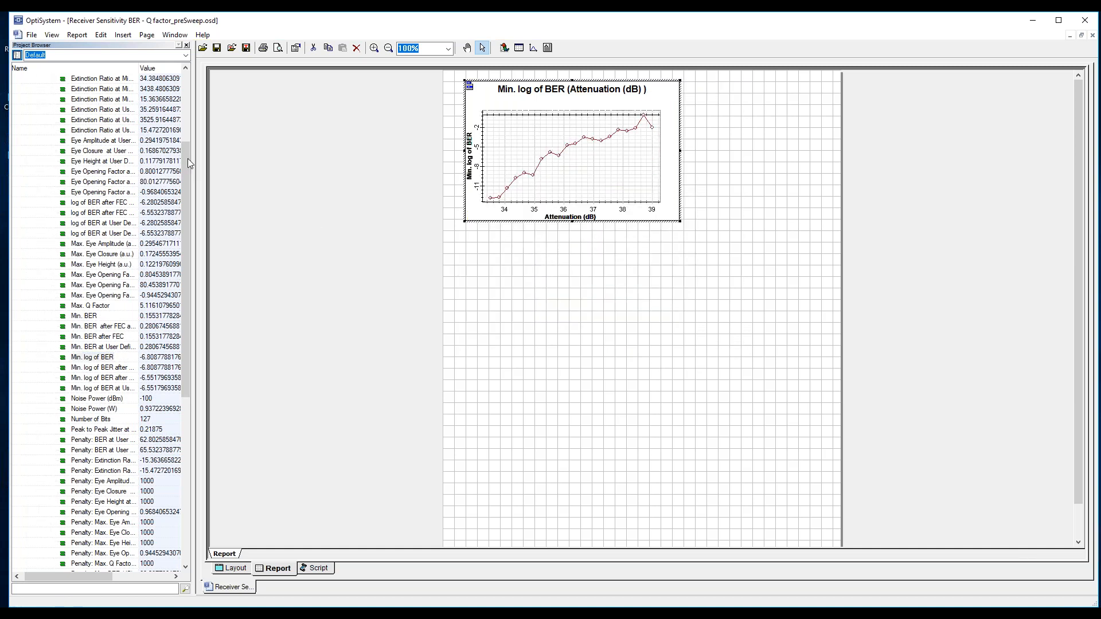
click(533, 48)
mouse_move(466, 241)
mouse_down()
mouse_move(666, 455)
mouse_move(684, 425)
mouse_up()
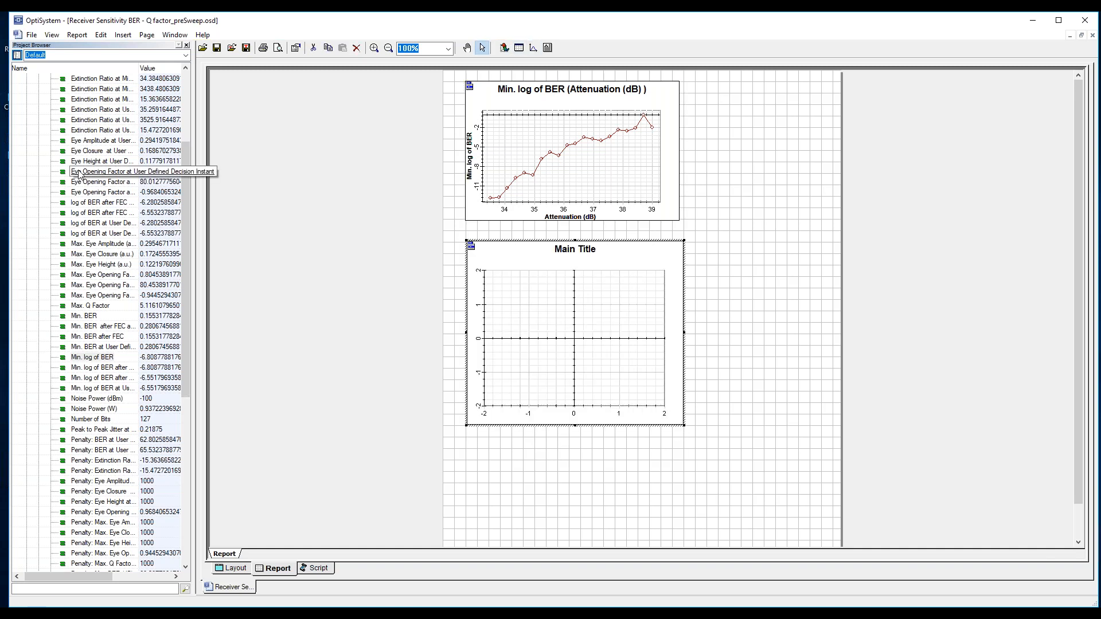
Assign Data Recovery's Min. log of BER result to the Y axis of the lower report graph.
drag(84, 223, 84, 225)
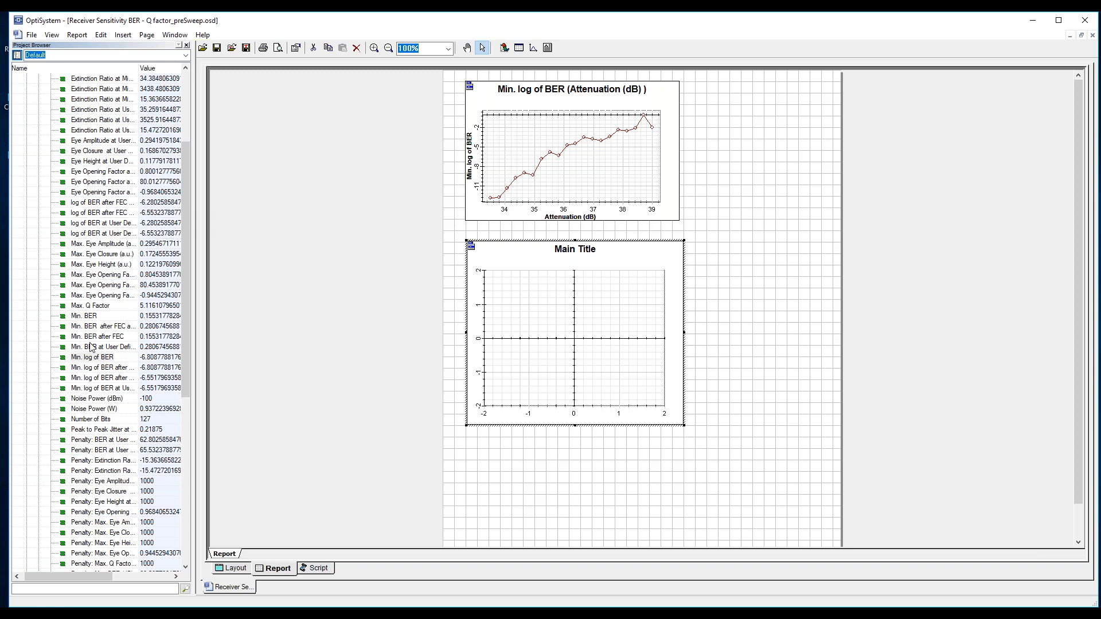
click(96, 358)
drag(96, 358, 478, 284)
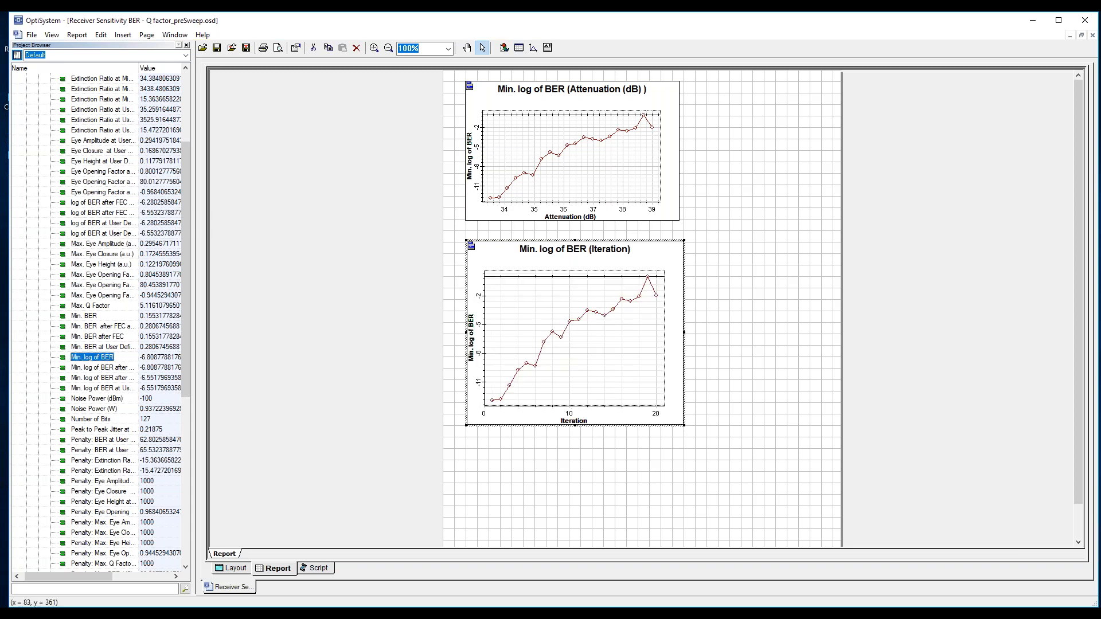
Widen the Project Browser's Name column and assign Q Factor from Min. BER to the lower graph's Y axis.
scroll(191, 191, up, 4)
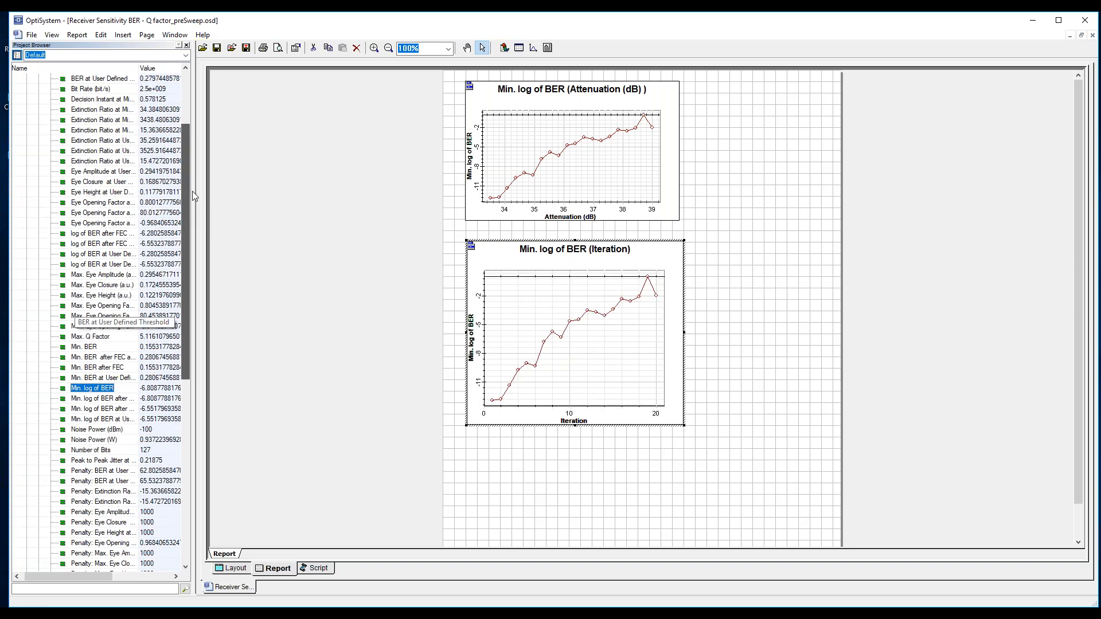
scroll(117, 363, down, 14)
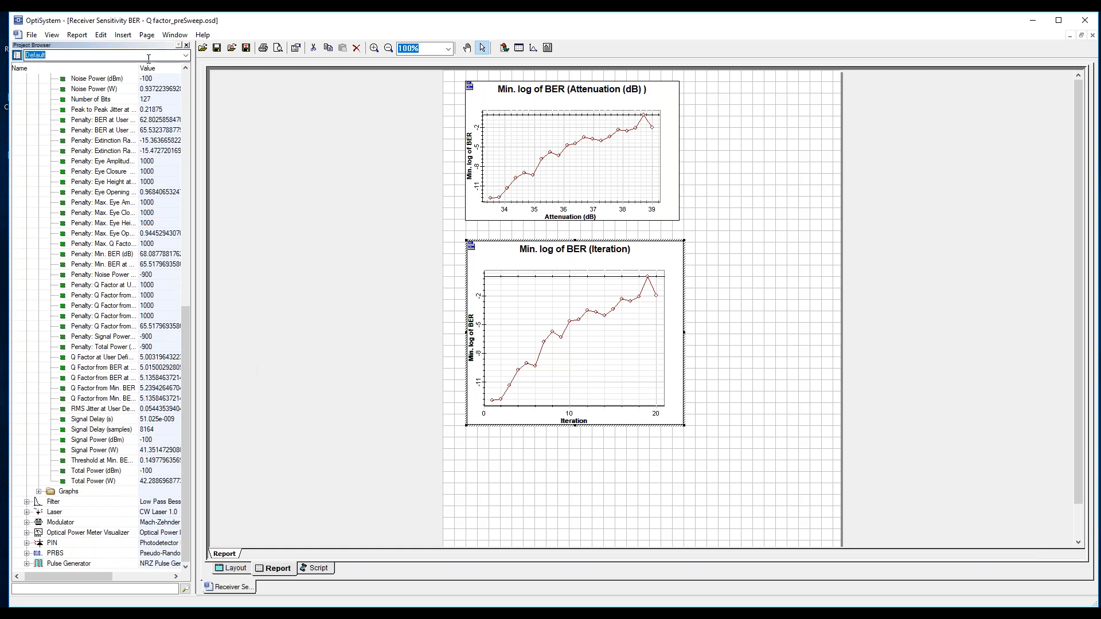
drag(139, 64, 173, 65)
drag(125, 388, 503, 300)
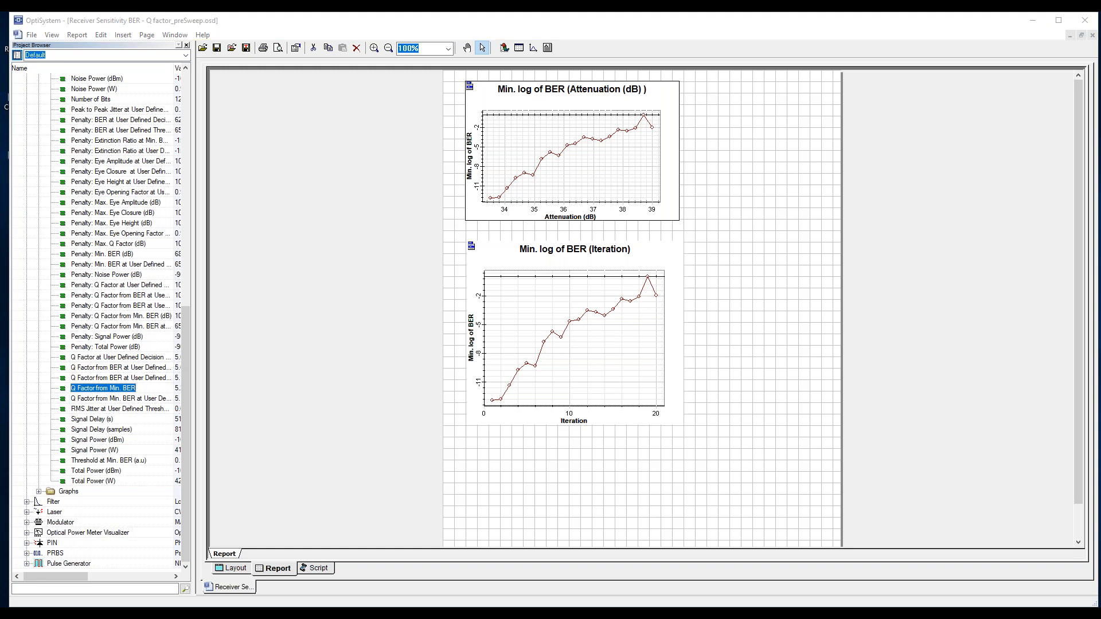
click(524, 359)
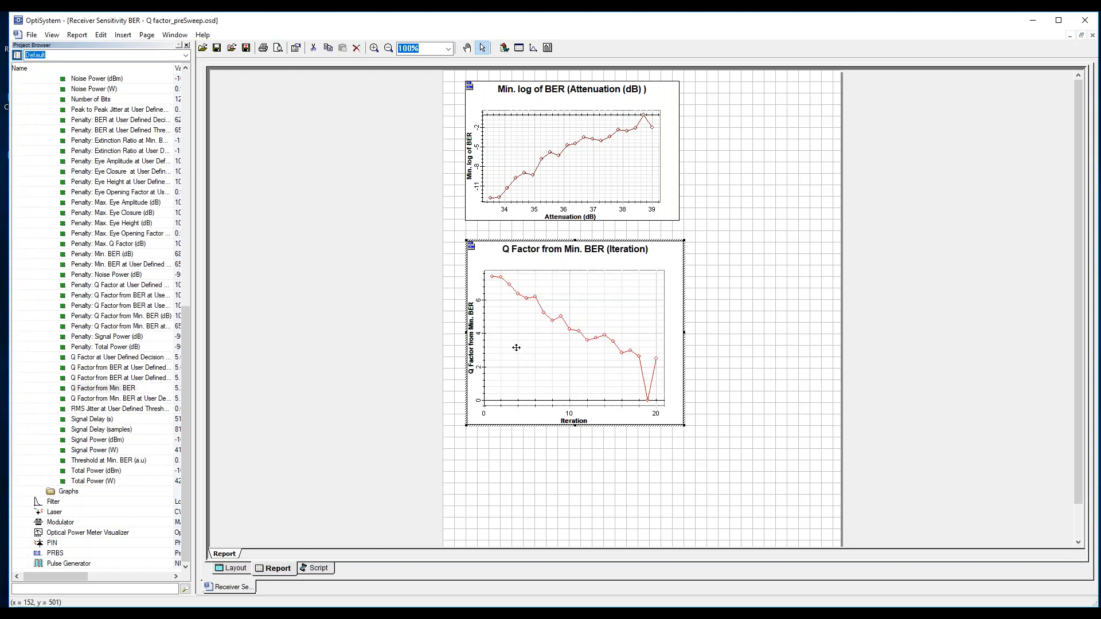
Assign Min. log of BER to the X axis of the lower graph and collapse the Data Recovery entry.
scroll(130, 282, up, 1)
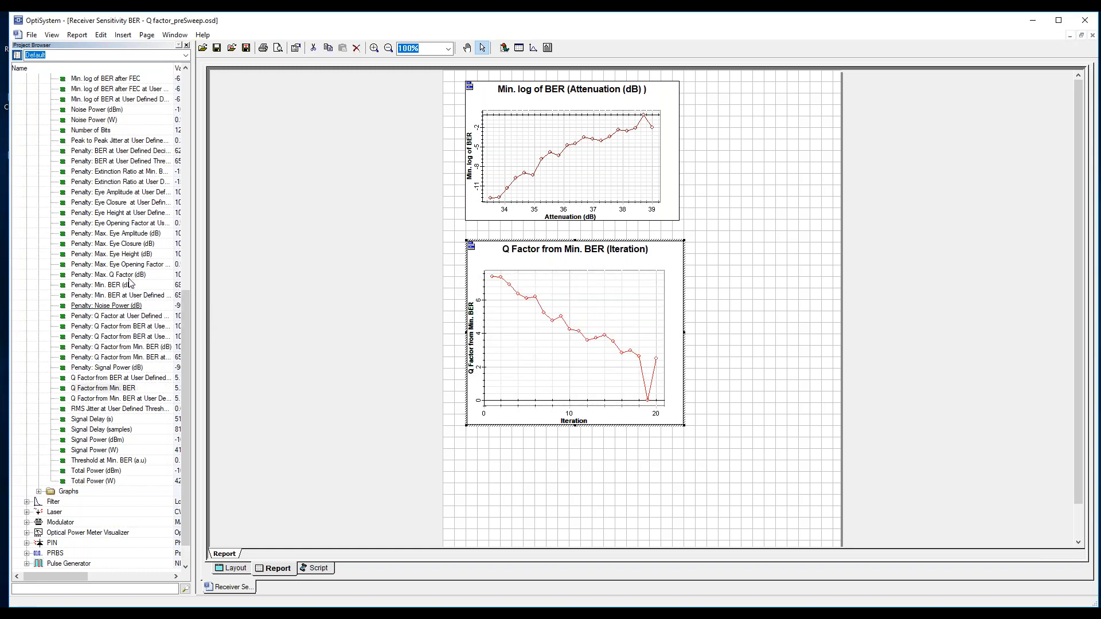
scroll(129, 283, up, 2)
click(107, 131)
drag(436, 274, 544, 333)
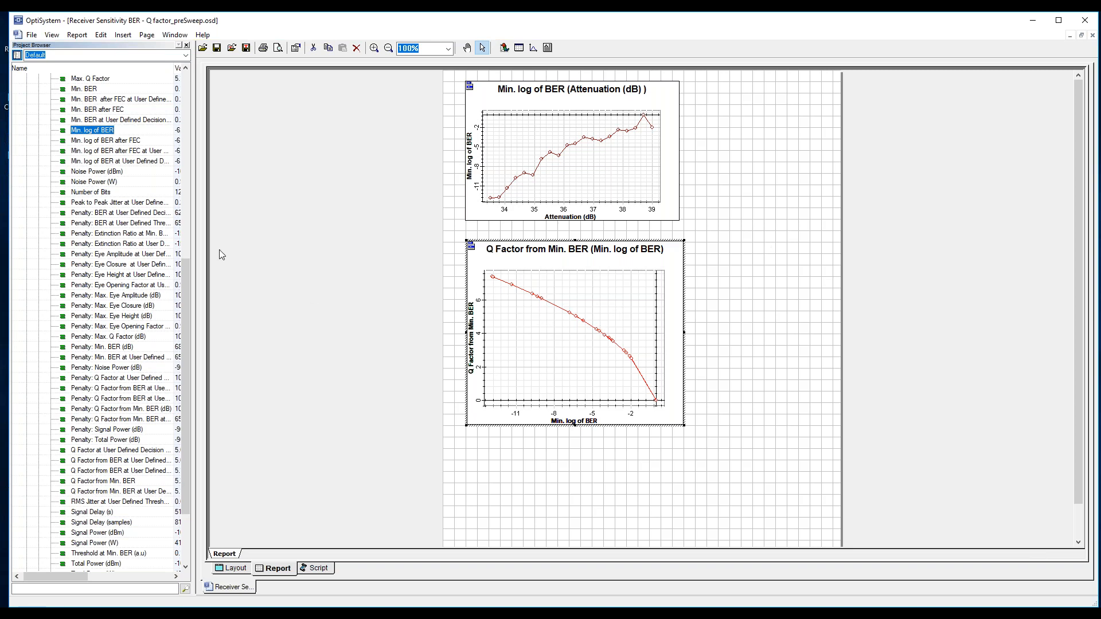
drag(189, 278, 188, 97)
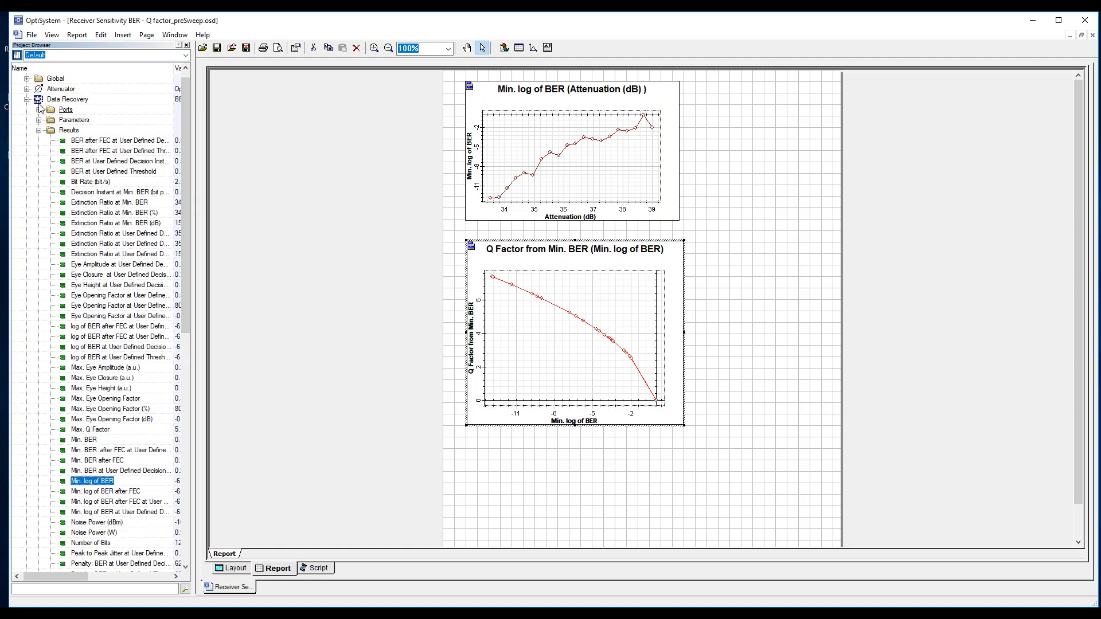
click(26, 99)
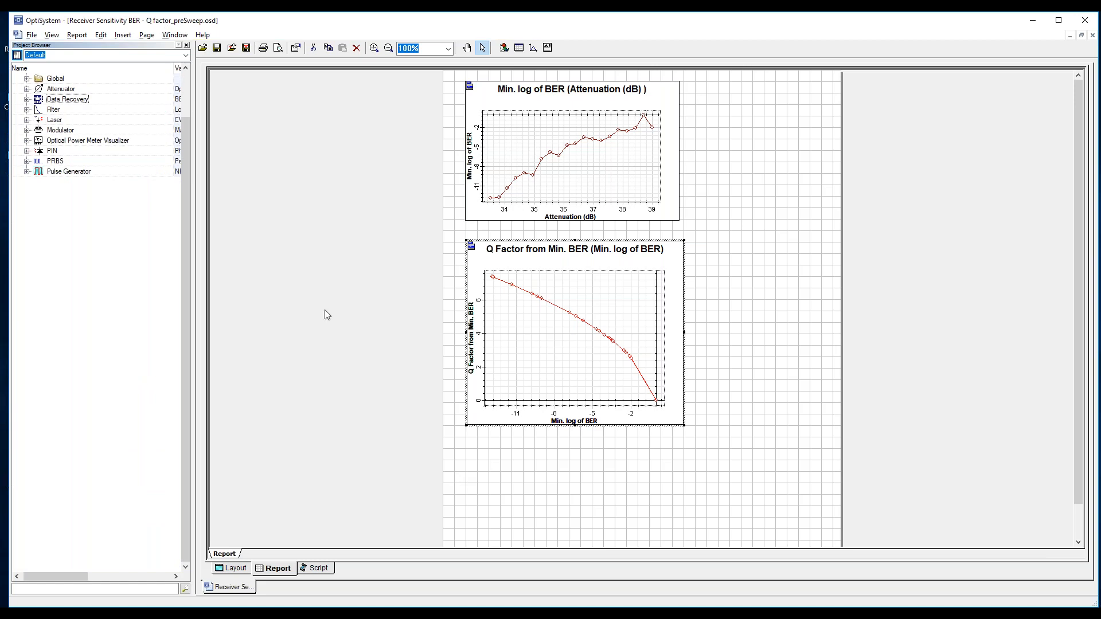
Switch to the LayoutParams.osd project and place an Optical Transmitter from the Transmitters Library in the empty layout.
key(alt+Tab)
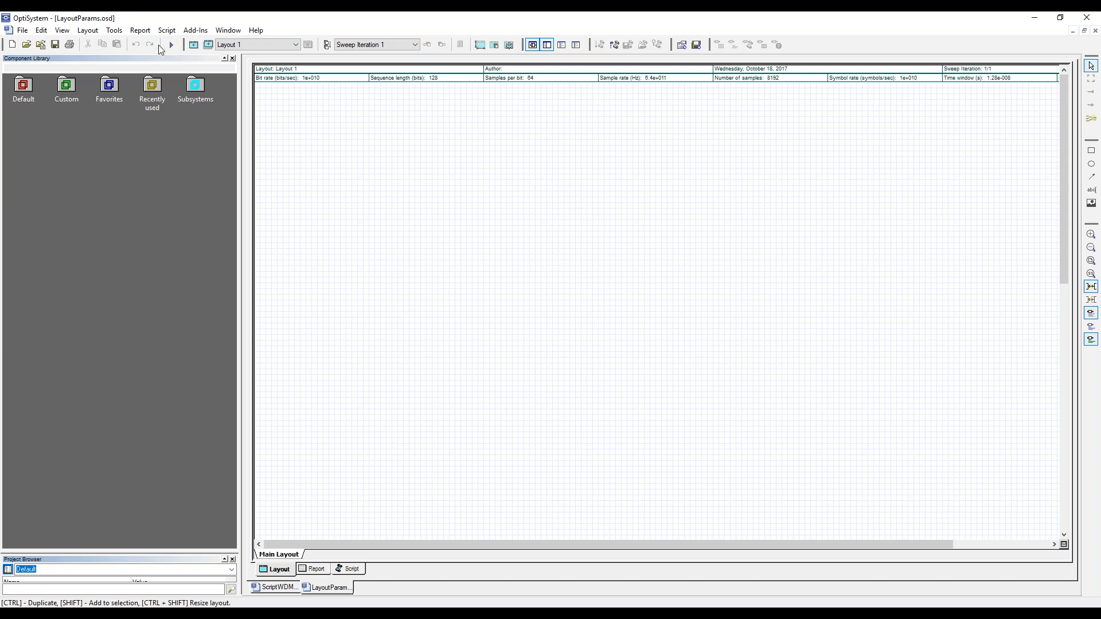
click(24, 90)
double_click(24, 89)
click(152, 87)
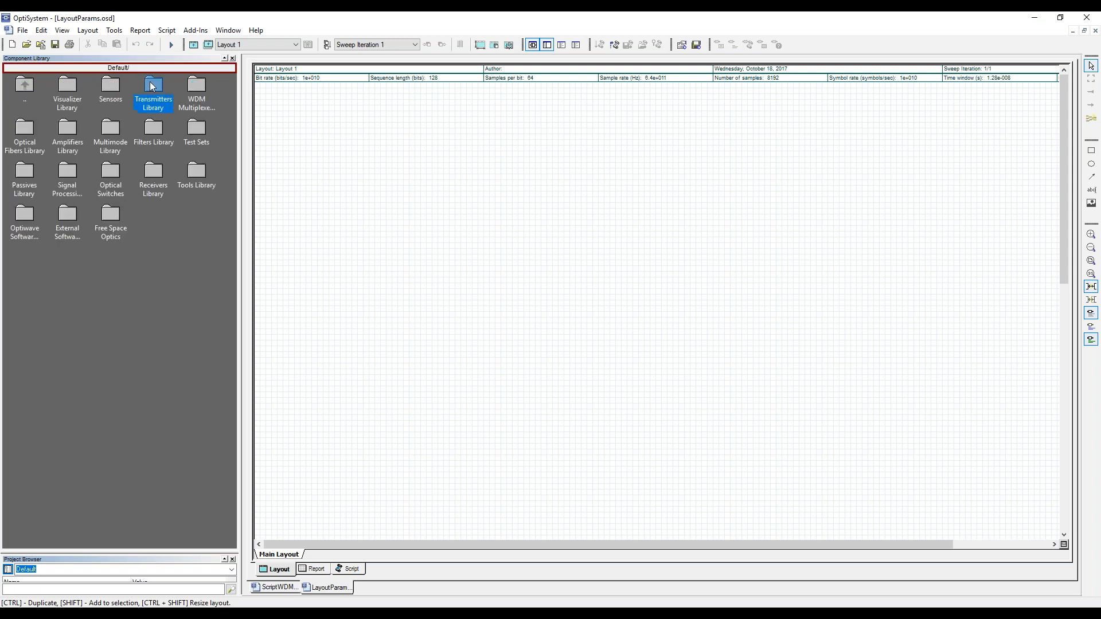
double_click(152, 87)
double_click(63, 86)
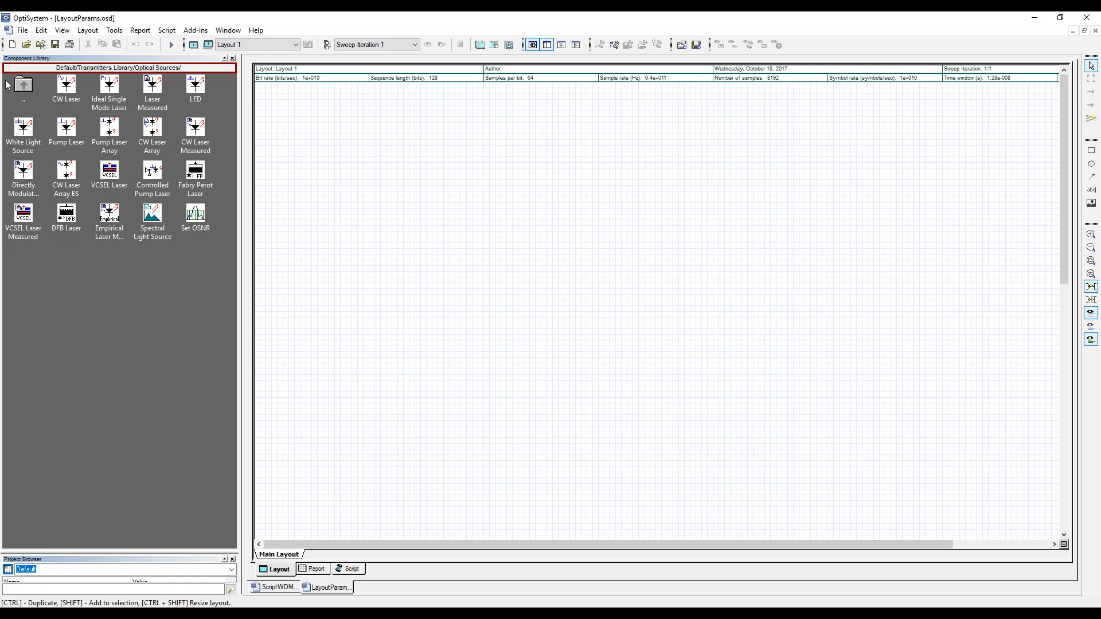
double_click(23, 86)
double_click(23, 128)
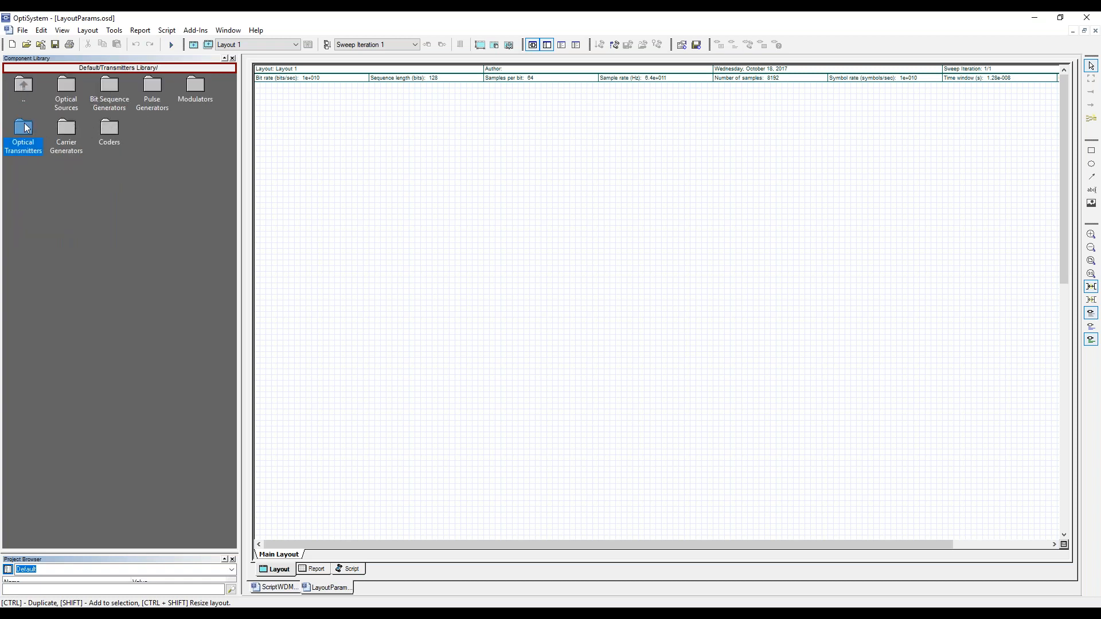
drag(111, 86, 418, 179)
click(420, 249)
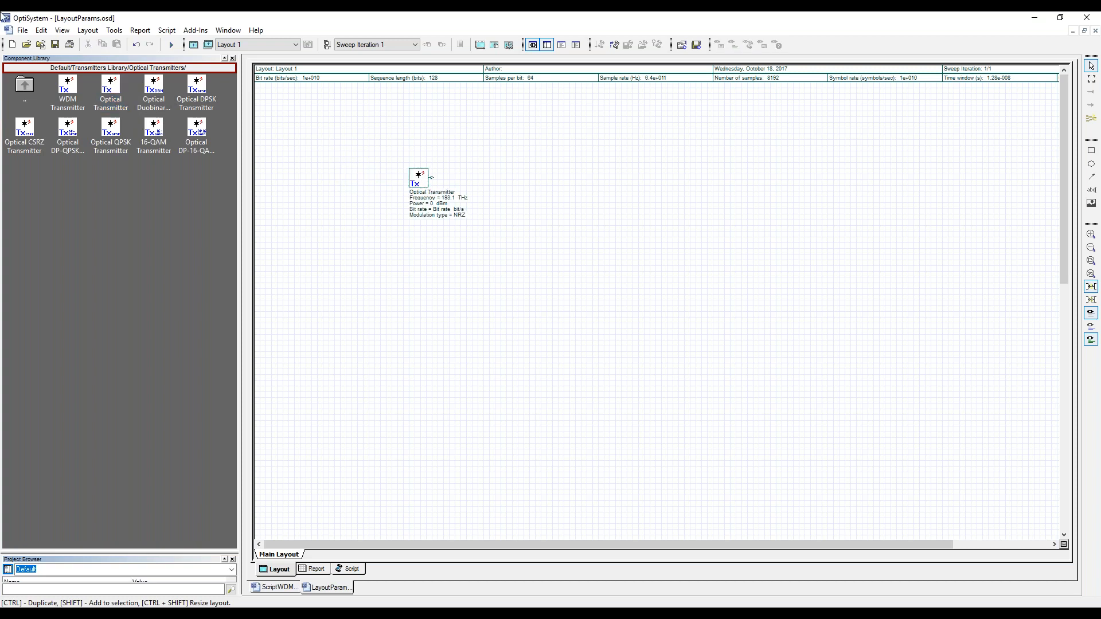
Place a second Optical Transmitter directly below the first one.
double_click(25, 87)
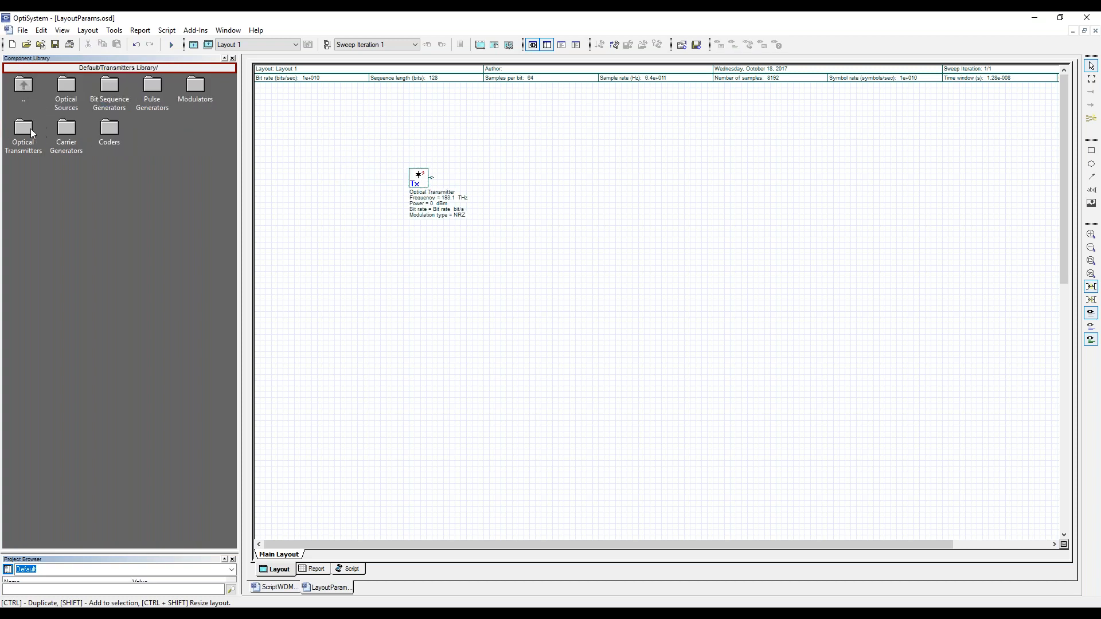
double_click(31, 130)
drag(112, 86, 421, 257)
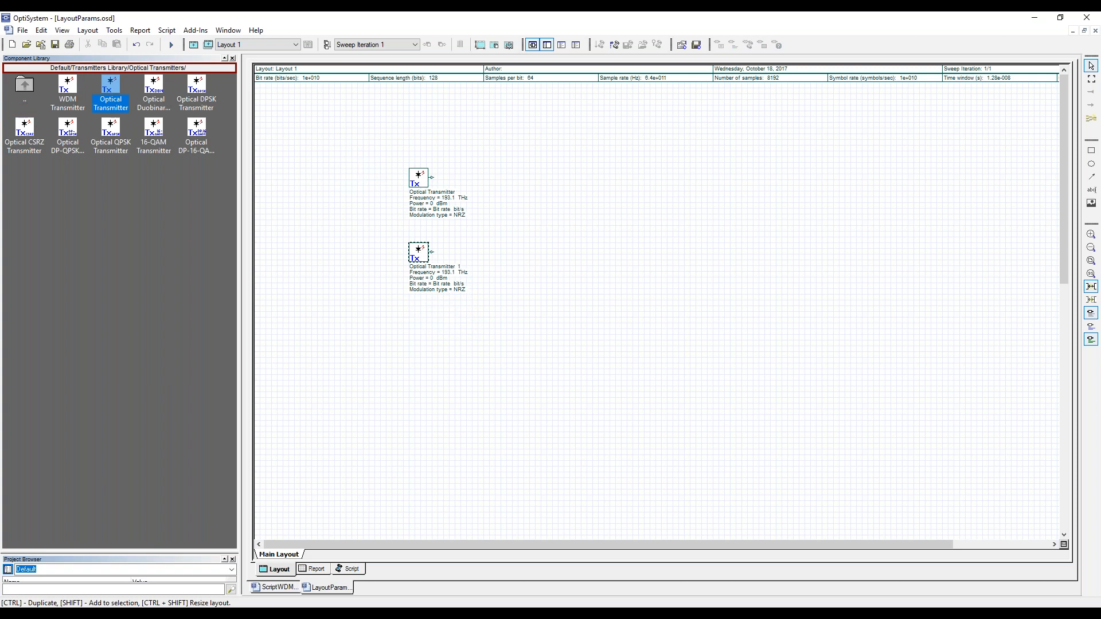
Review Layout 1's simulation parameters and evaluate the scripted Bit rate of the upper Optical Transmitter.
double_click(571, 215)
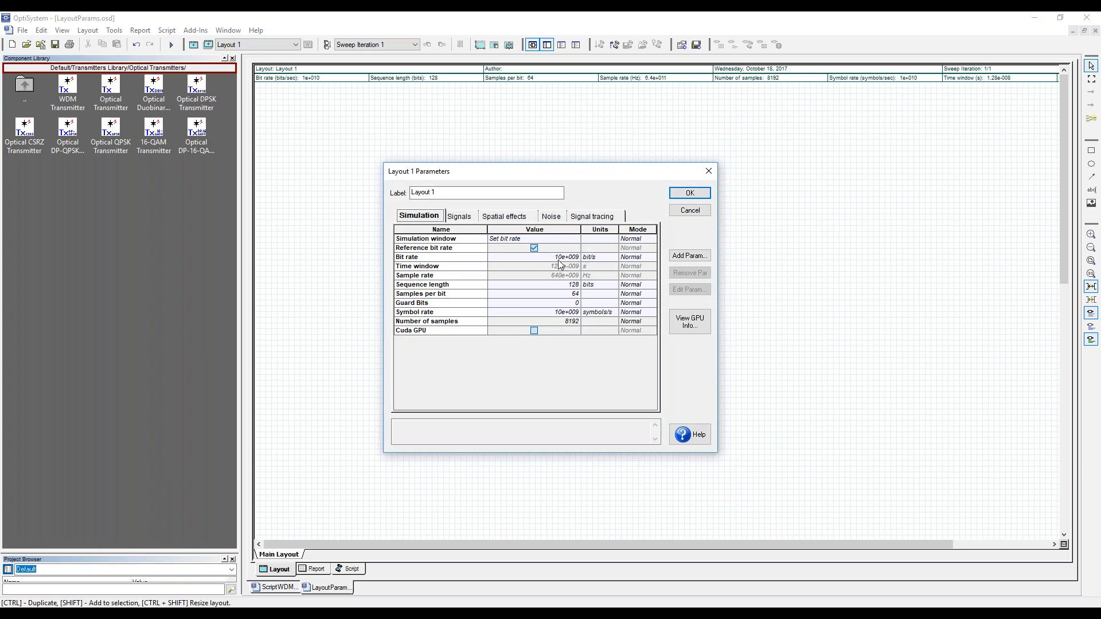
click(708, 170)
click(426, 178)
double_click(418, 177)
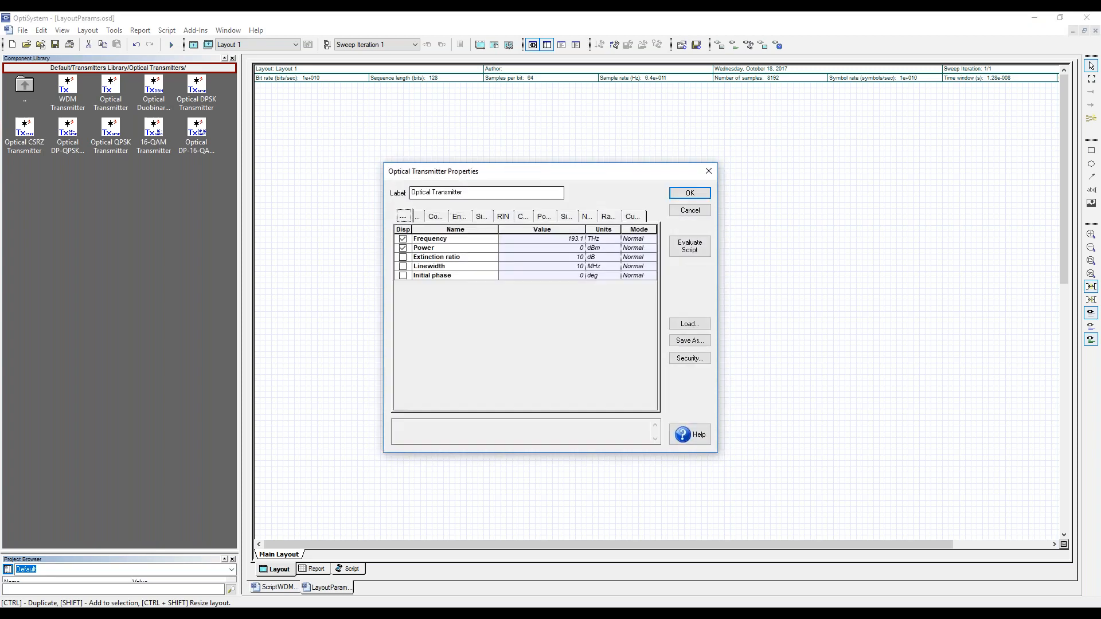
click(420, 217)
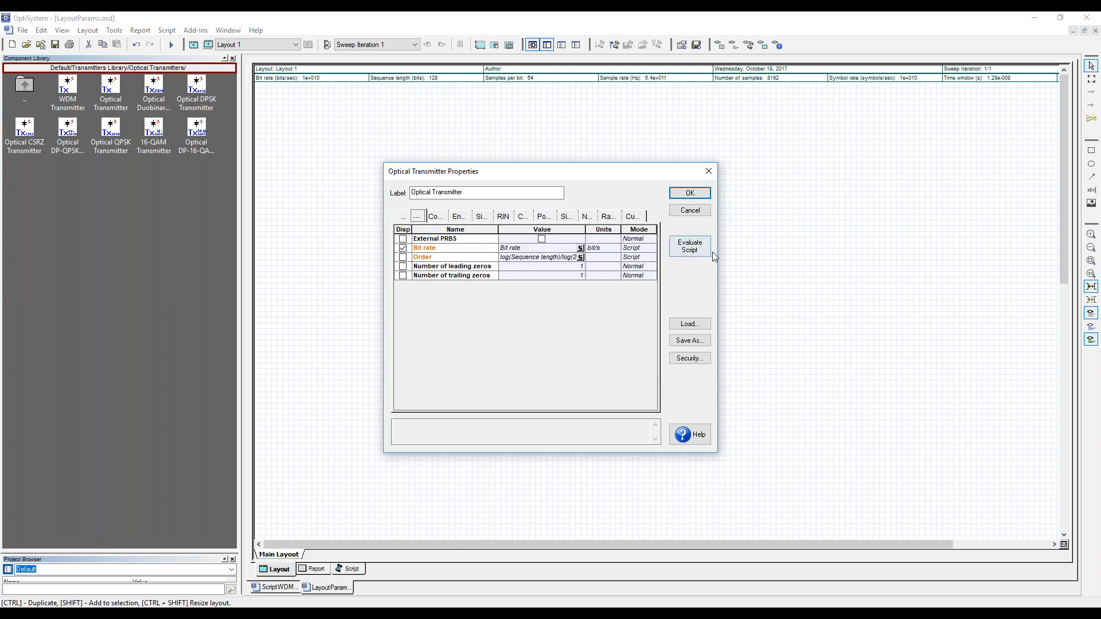
click(689, 250)
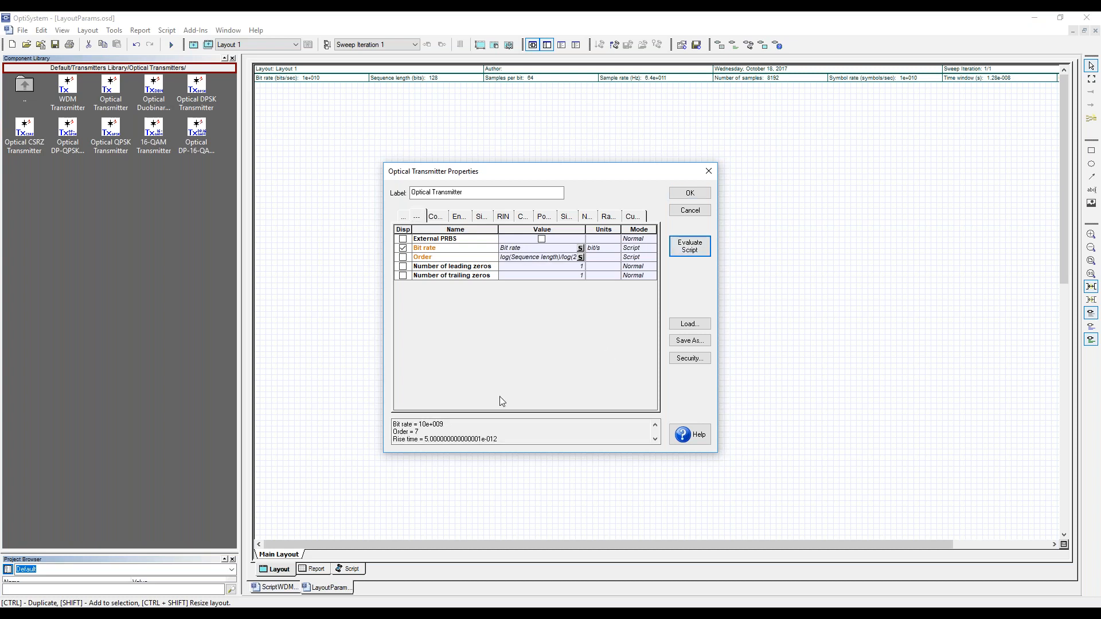
click(709, 170)
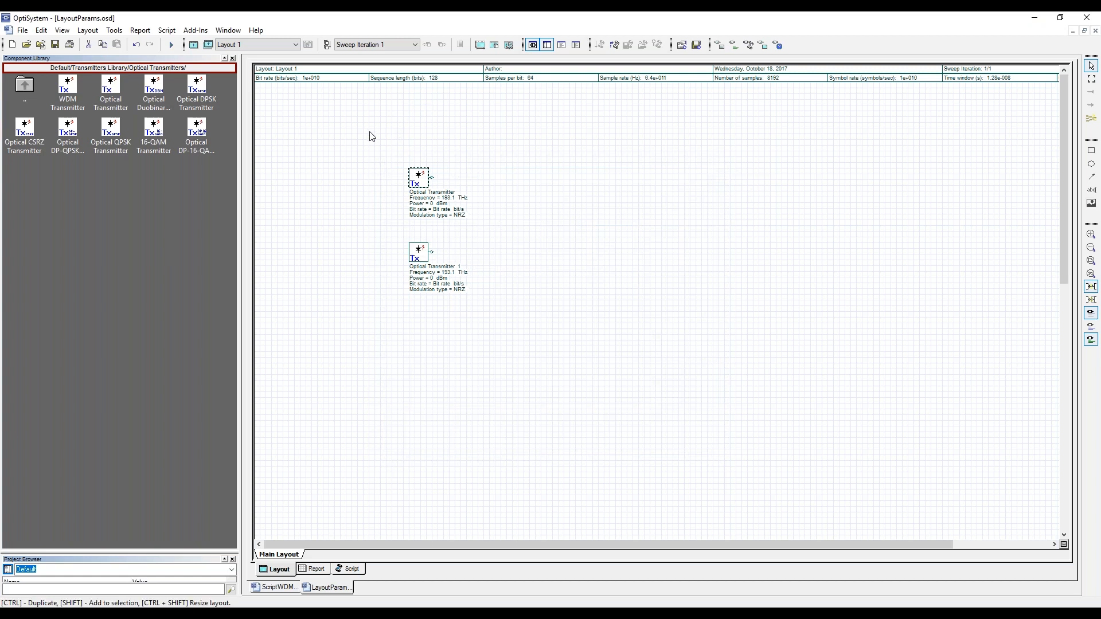
Set the lower Optical Transmitter's Bit rate script to 2*Bit rate, evaluate it and apply the change.
drag(385, 143, 485, 319)
click(493, 311)
click(419, 247)
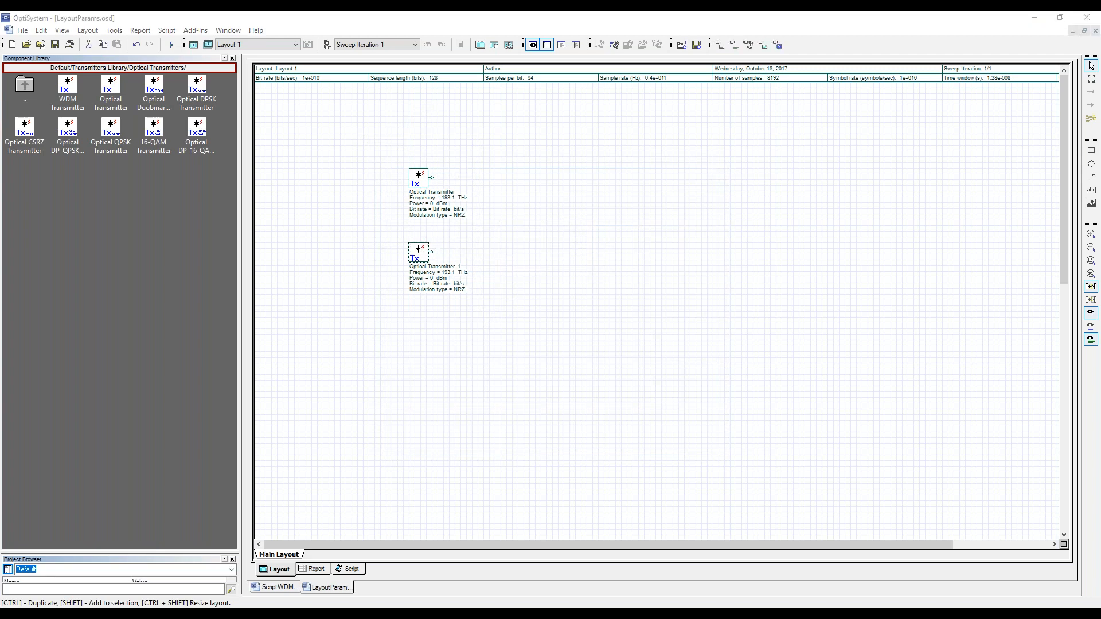
double_click(419, 250)
click(417, 216)
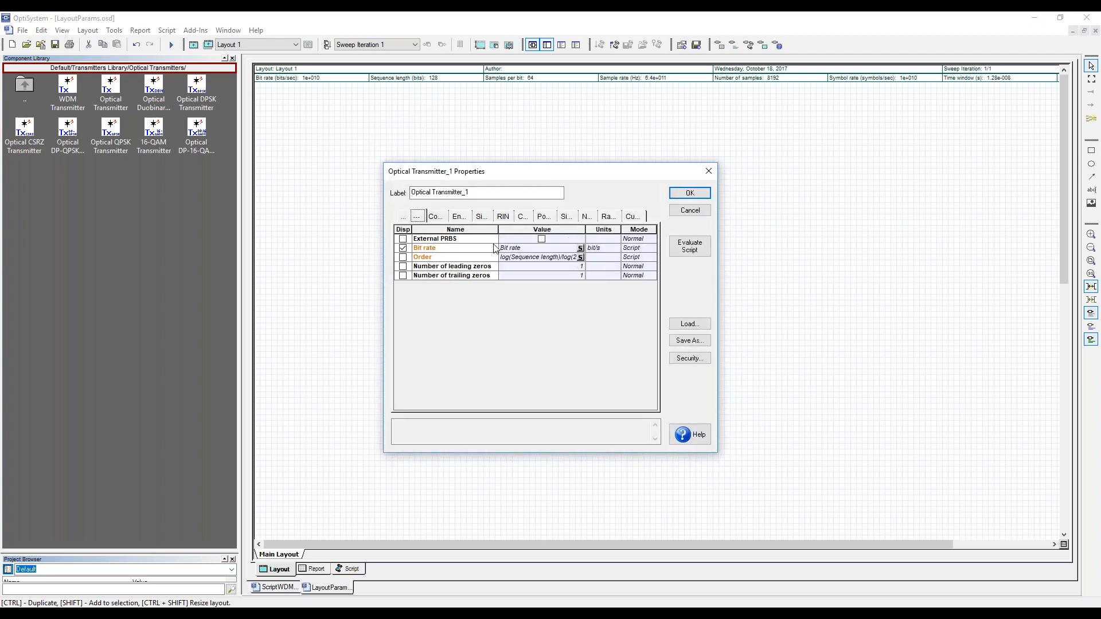
drag(505, 175, 665, 195)
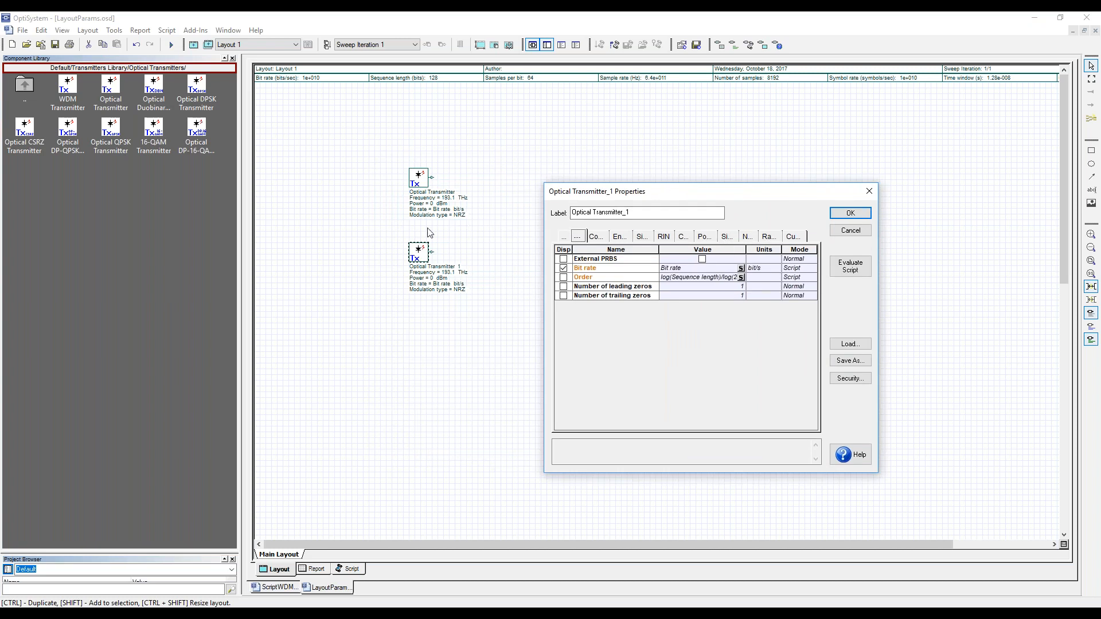
click(663, 268)
text(2*)
click(866, 271)
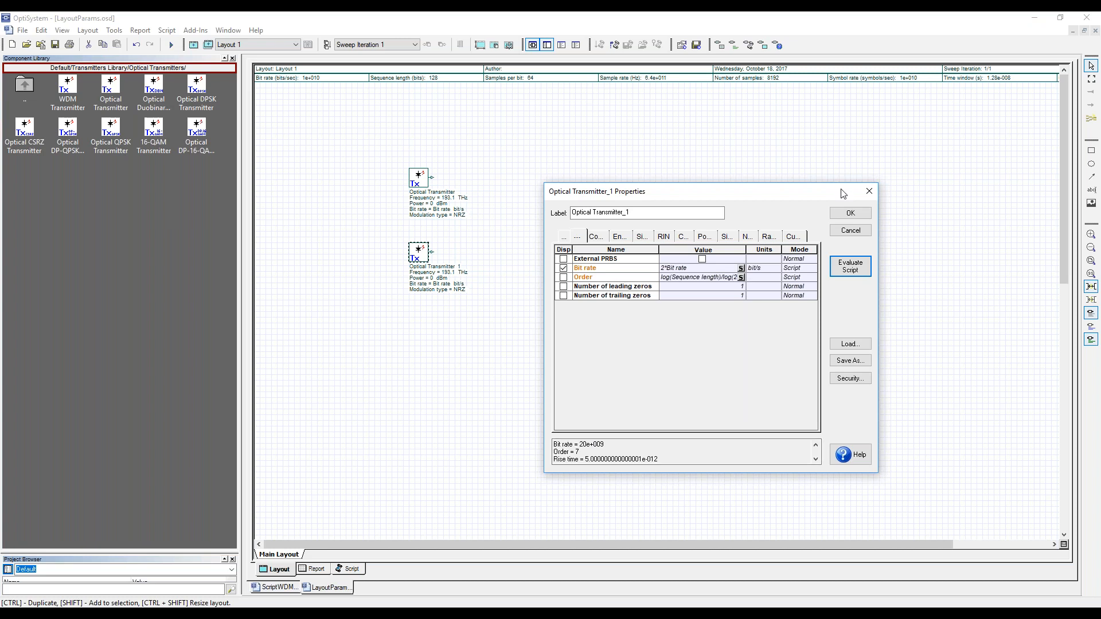
click(846, 212)
click(640, 185)
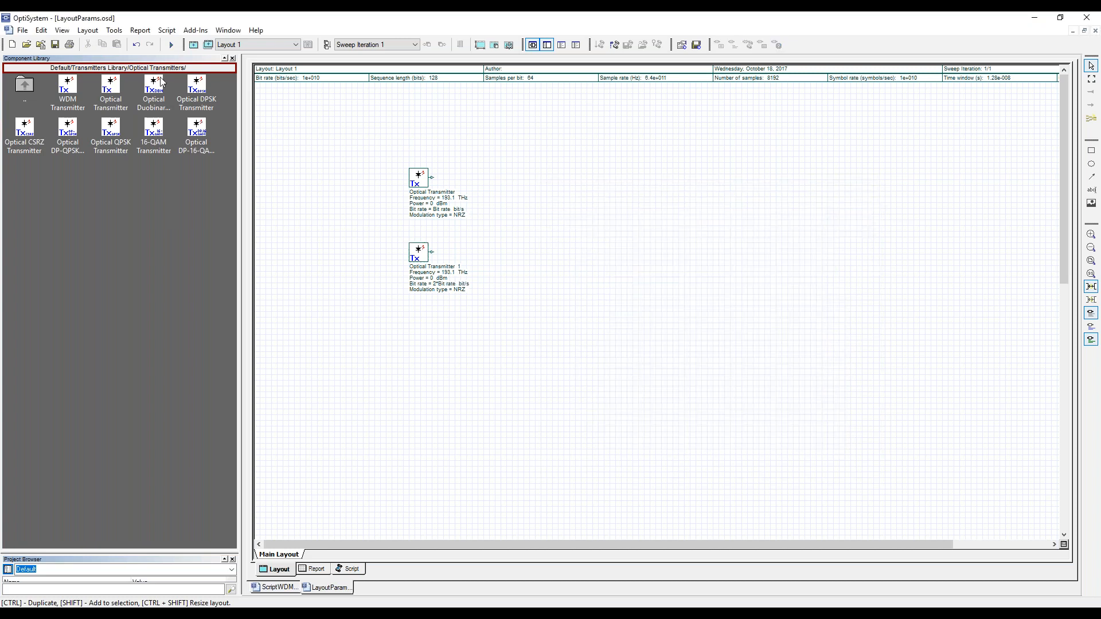
Place an Optical Time Domain Visualizer at the output of each of the two Optical Transmitters.
double_click(29, 85)
double_click(29, 85)
click(62, 89)
double_click(62, 89)
double_click(66, 87)
drag(109, 84, 544, 172)
drag(109, 85, 551, 246)
Calculate the whole LayoutParams.osd project and close the calculation dialog.
click(181, 45)
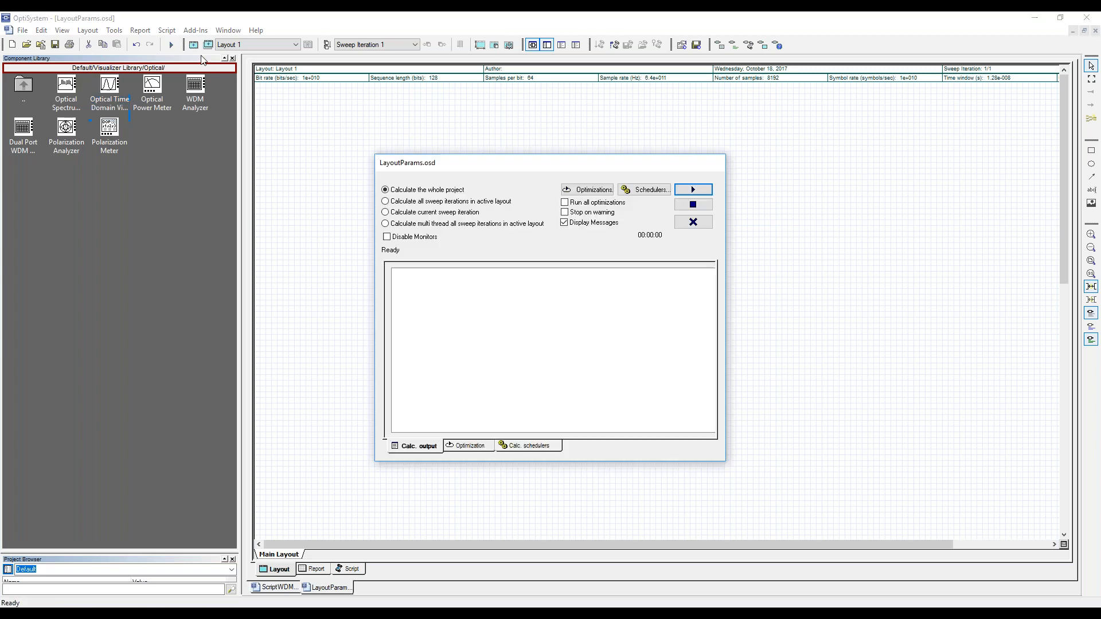
click(692, 189)
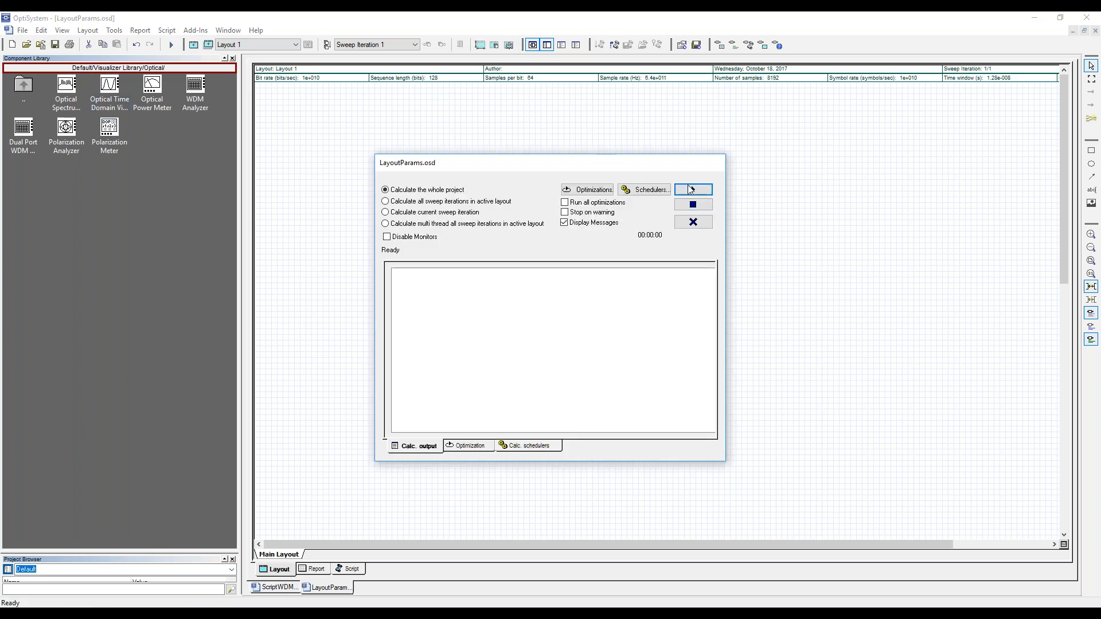
click(689, 223)
Open both Optical Time Domain Visualizers and arrange them side by side to compare the two transmitters' signals.
double_click(546, 172)
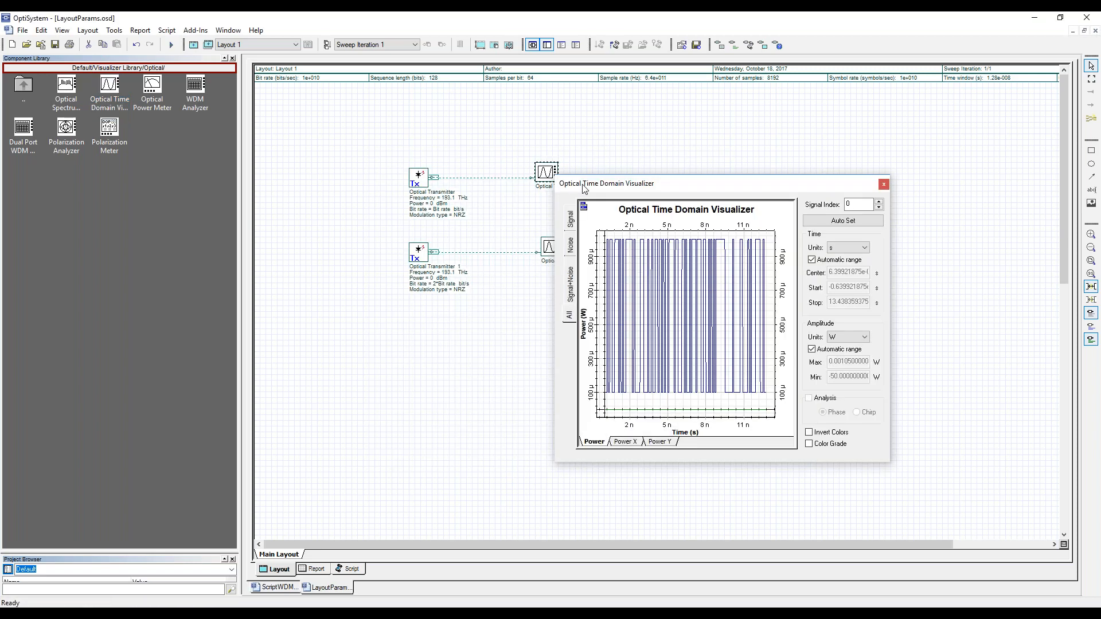
drag(630, 175, 202, 78)
double_click(559, 251)
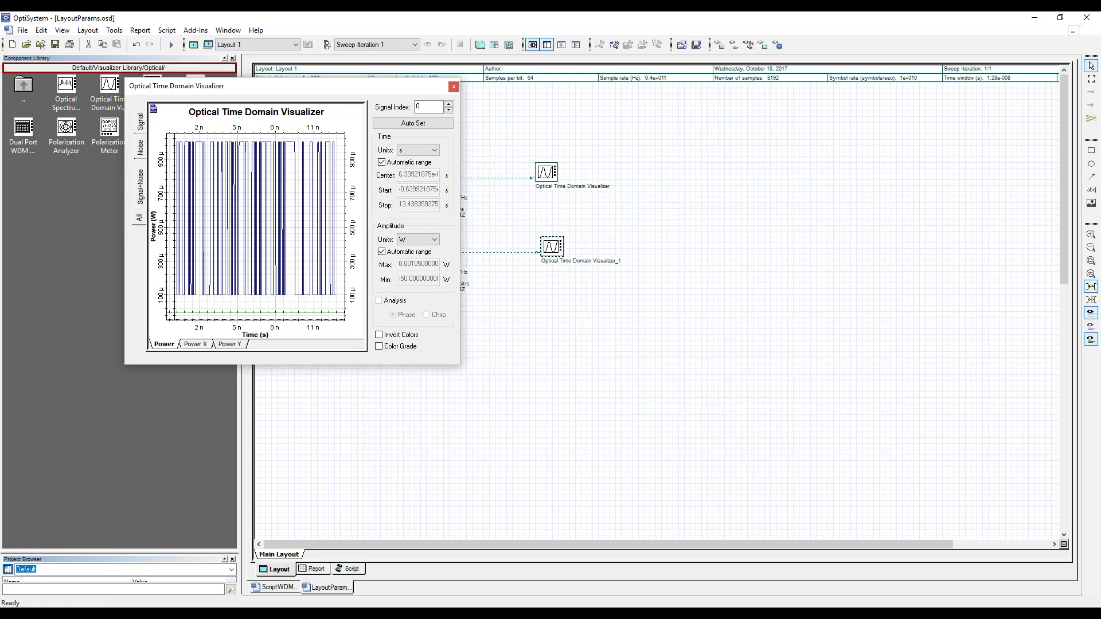
drag(605, 260, 513, 87)
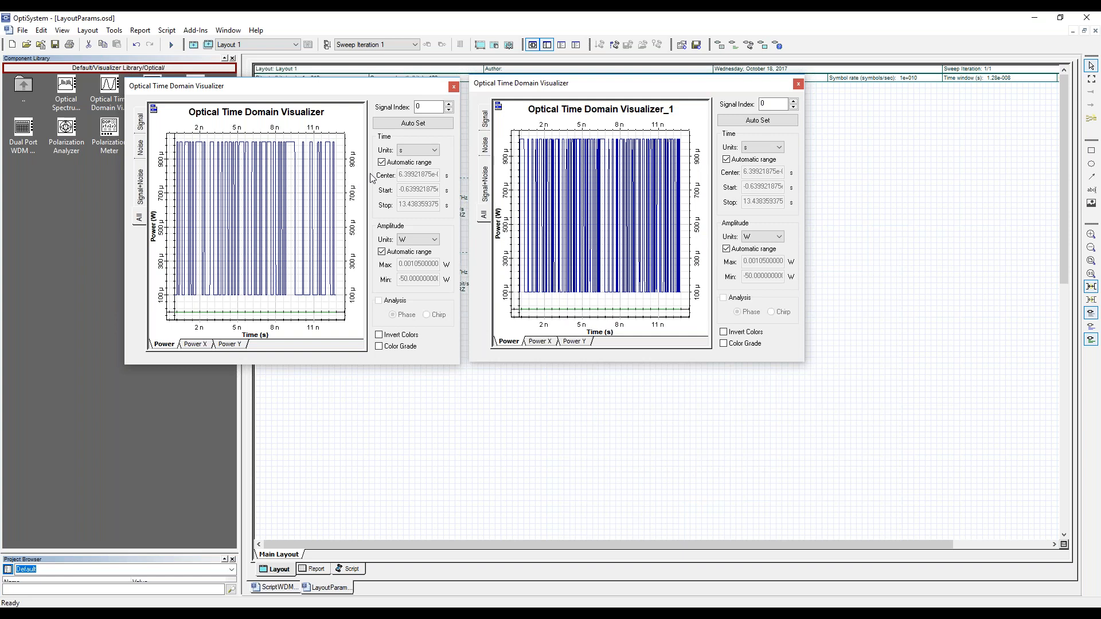
drag(633, 87, 686, 126)
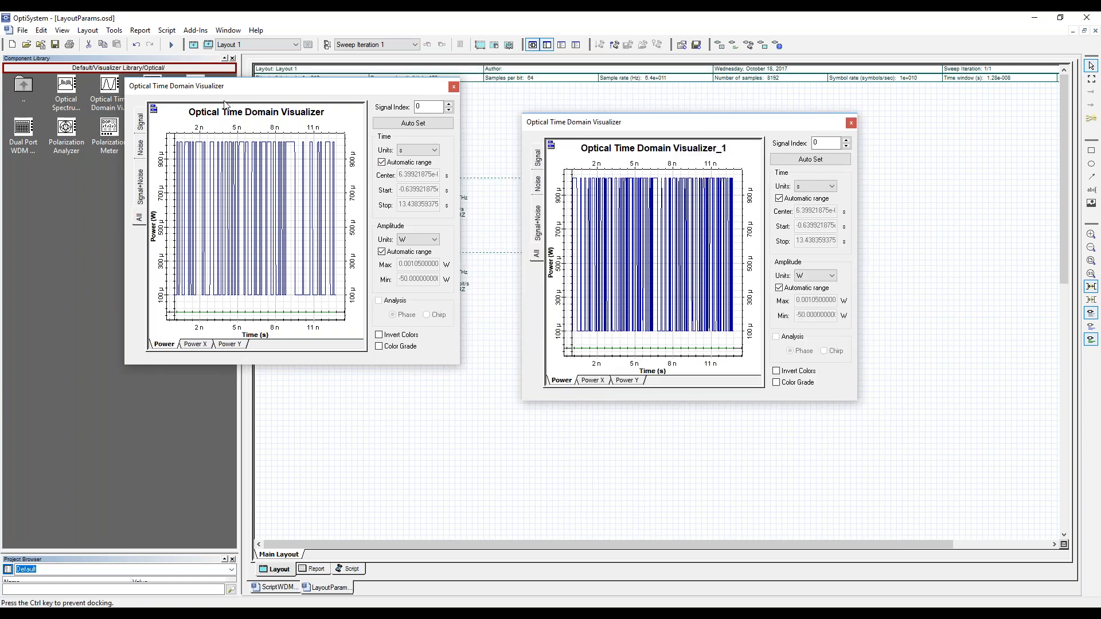
Close both Optical Time Domain Visualizers and switch to the ScriptWDM project.
drag(195, 84, 250, 129)
click(508, 132)
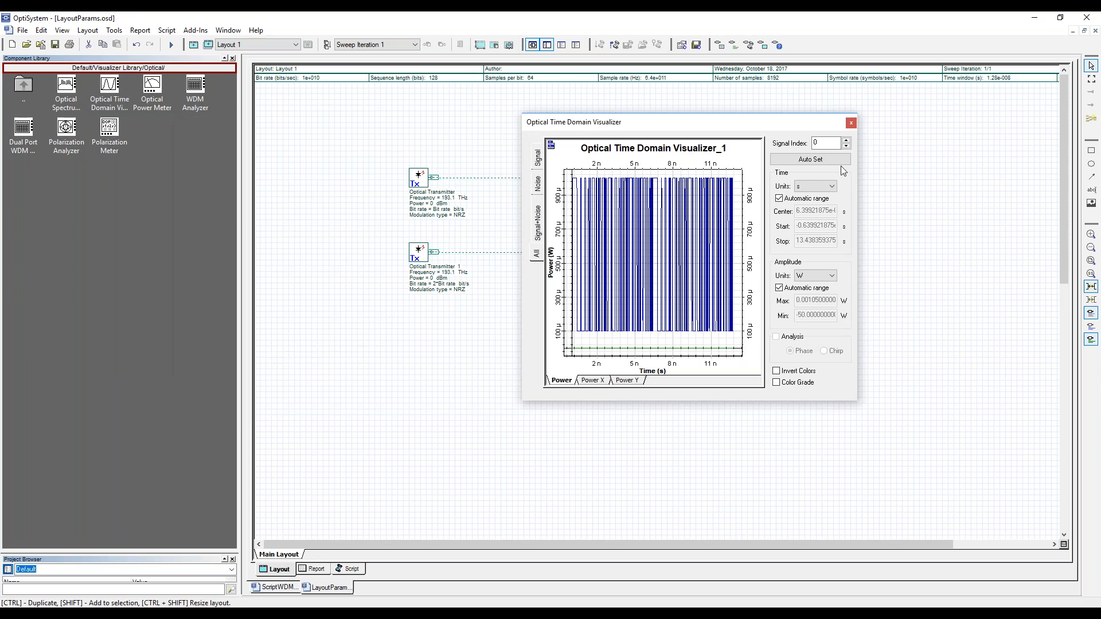
click(851, 122)
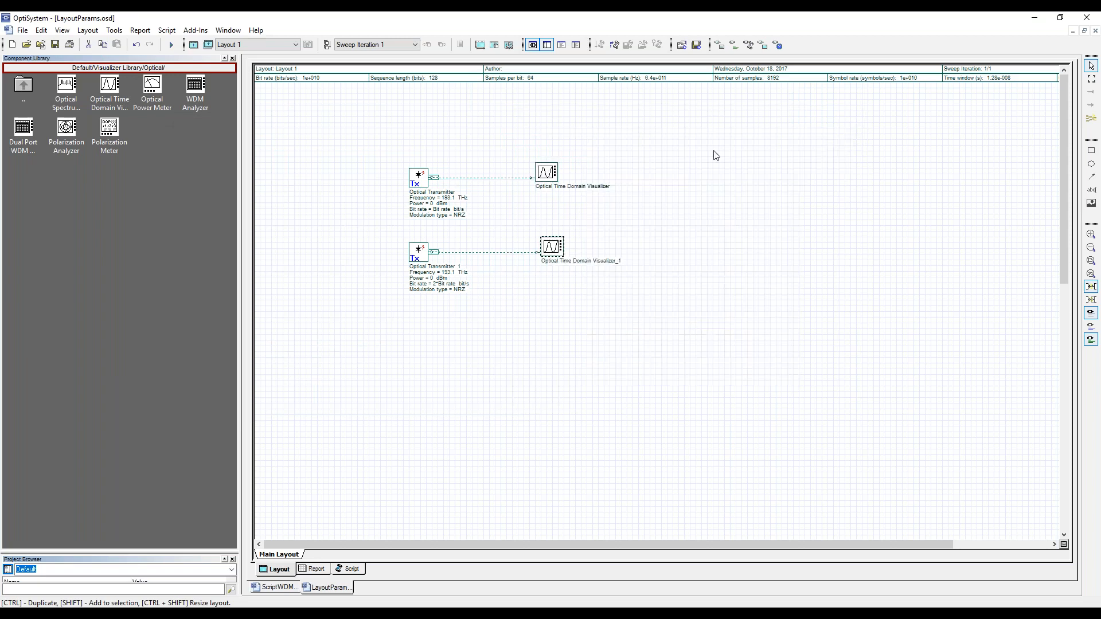
click(279, 591)
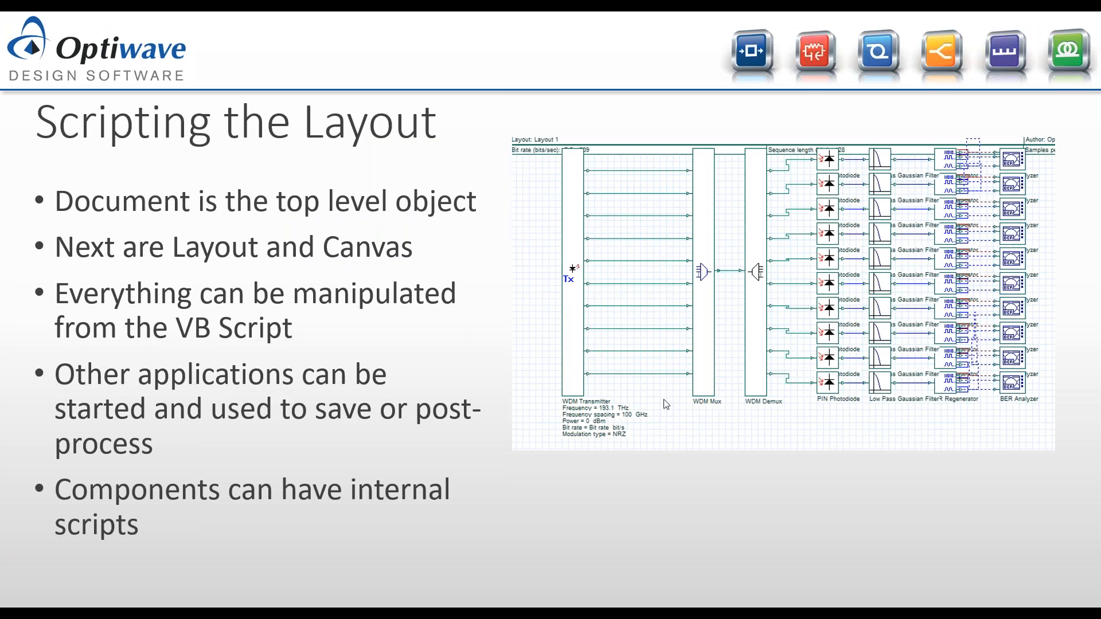
click(618, 458)
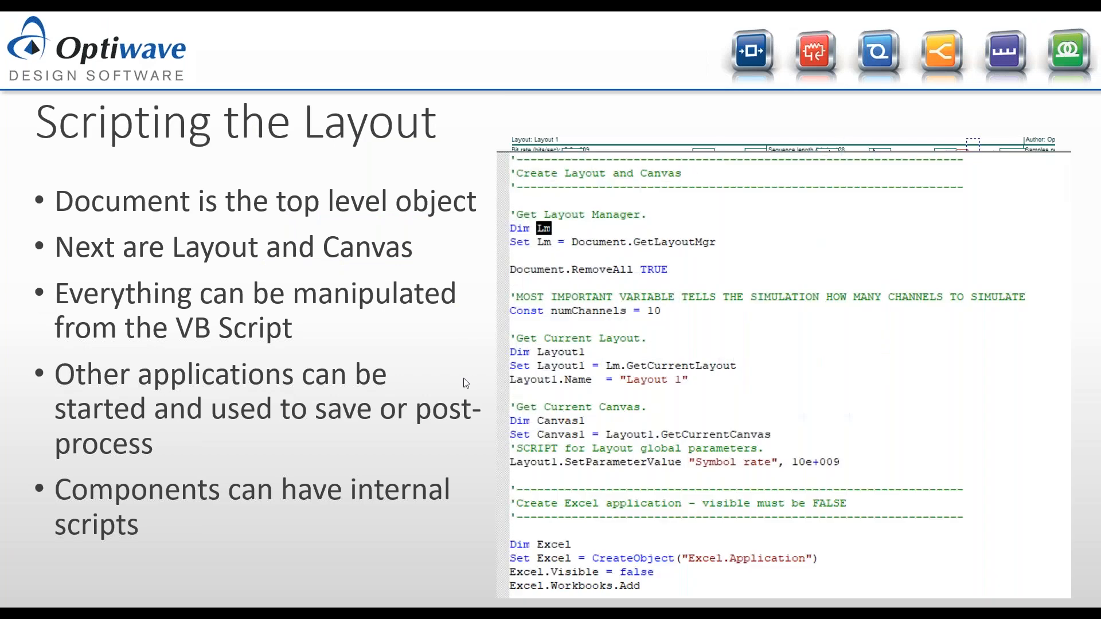
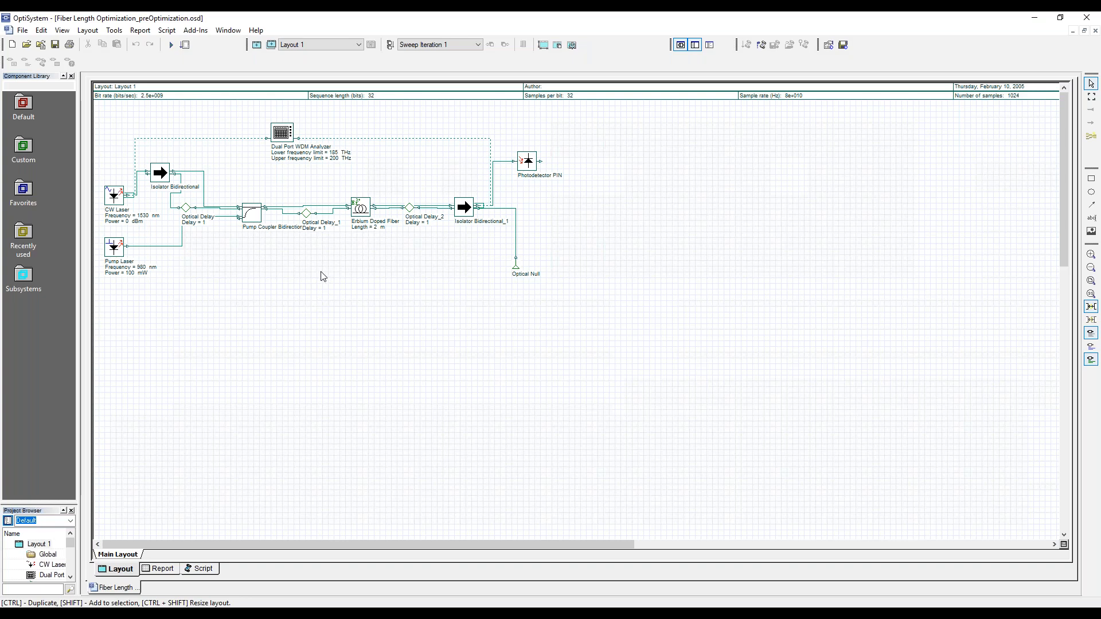
Insert an SPO Optimization into the optimizations of Layout 1.
click(114, 31)
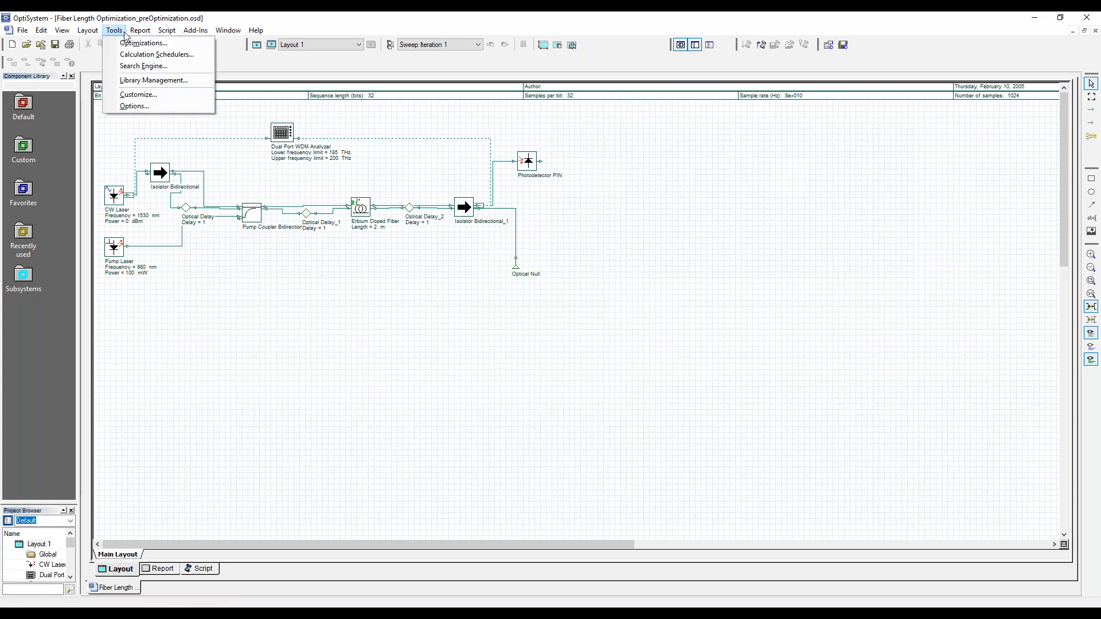
click(125, 42)
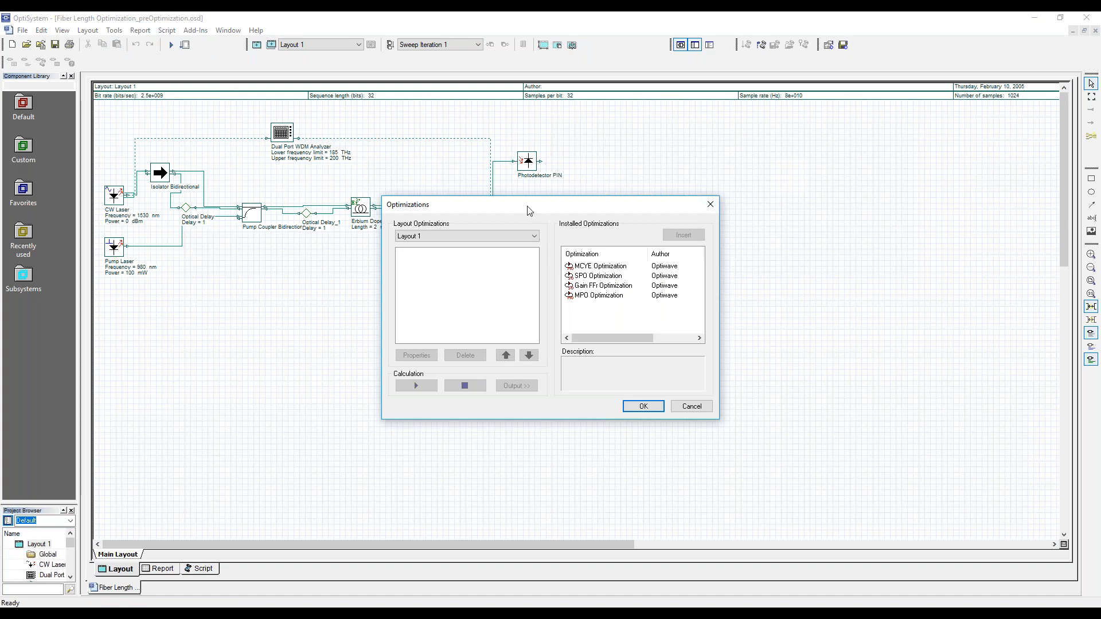
drag(526, 205, 491, 186)
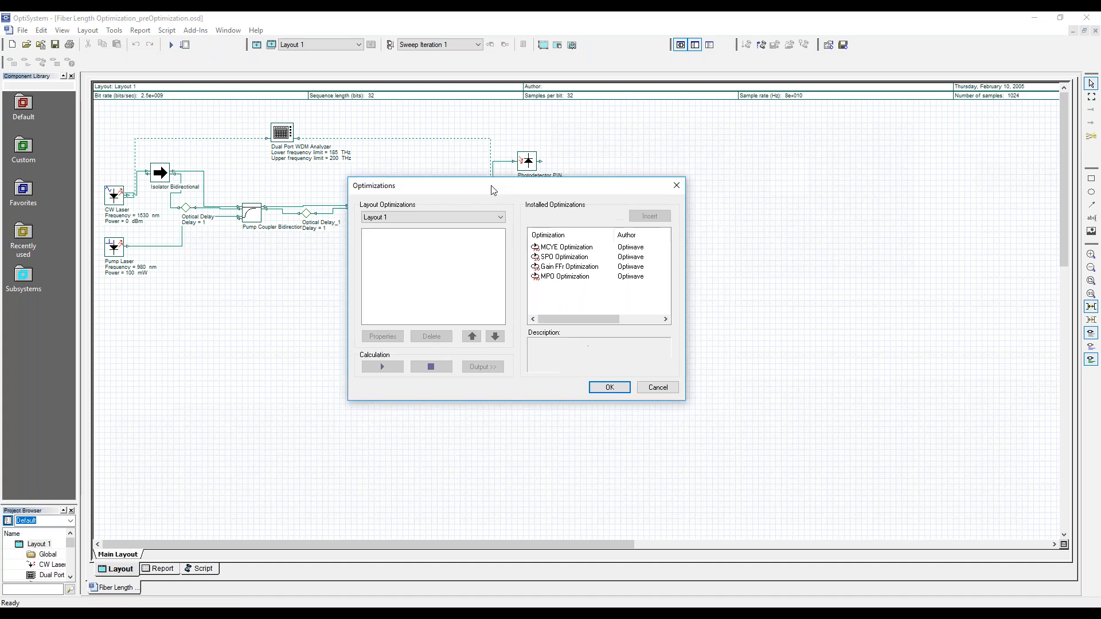
click(576, 256)
click(637, 220)
drag(527, 166, 648, 225)
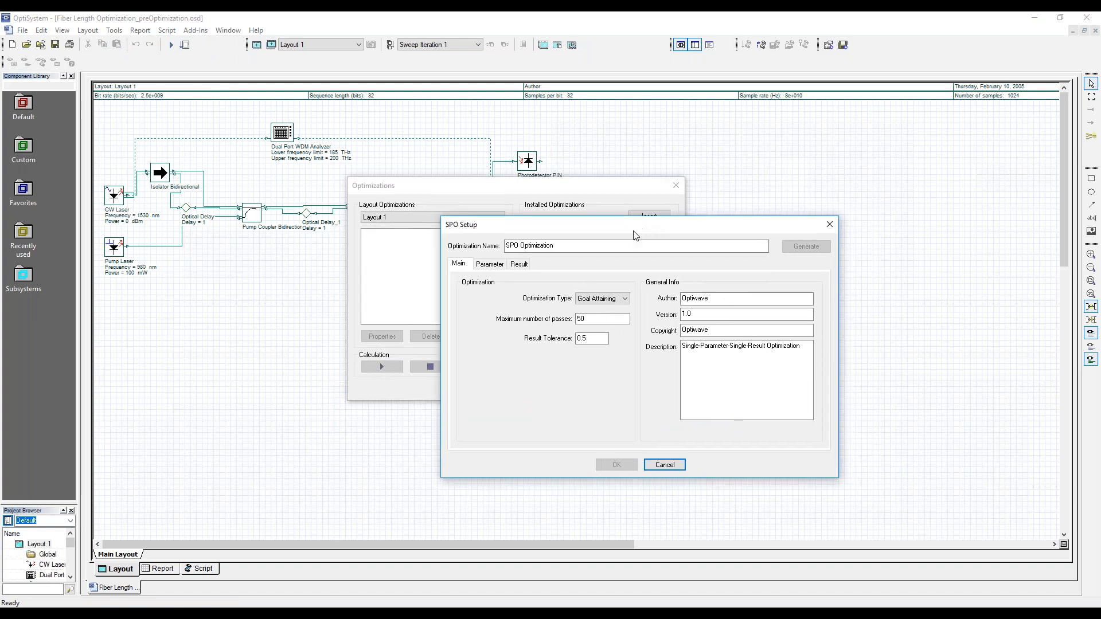
Set the SPO optimization type to Maximize with a result tolerance of 0.2.
drag(546, 229, 586, 200)
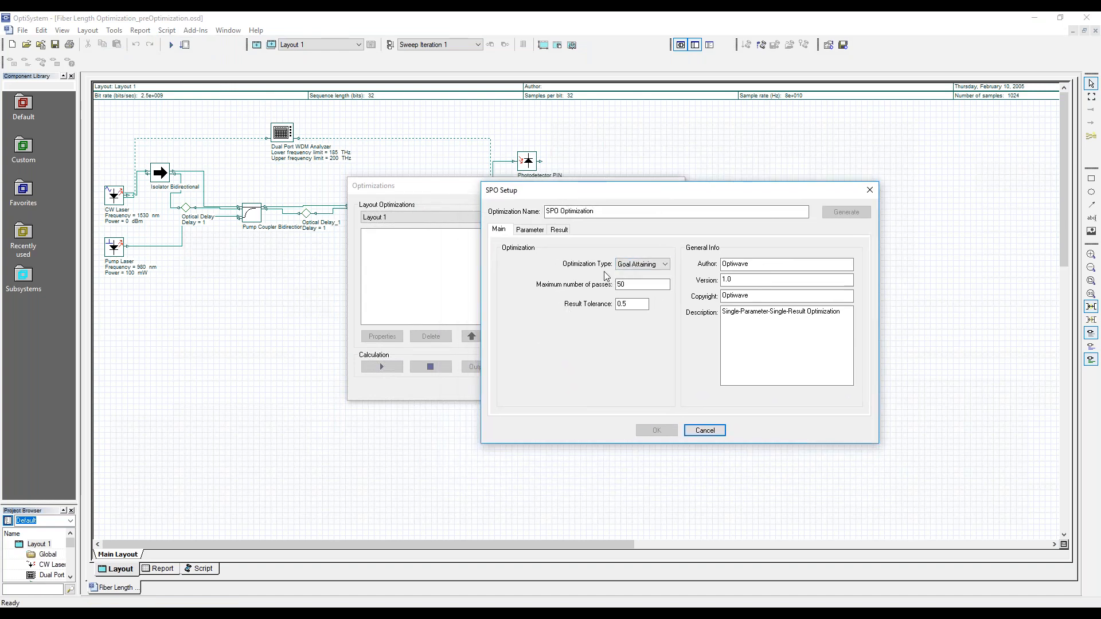
click(647, 264)
click(630, 282)
key(Tab)
text(0.2)
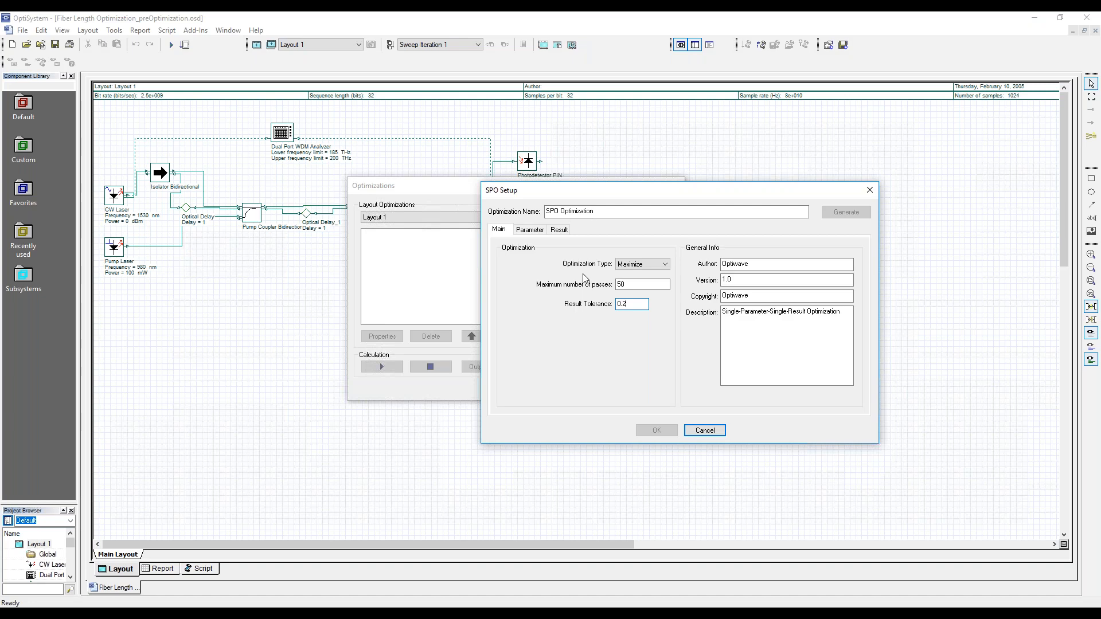
Add the Erbium Doped Fiber's Length as the optimization parameter, ranging from 2 to 25.
click(534, 230)
drag(580, 192, 534, 134)
click(454, 219)
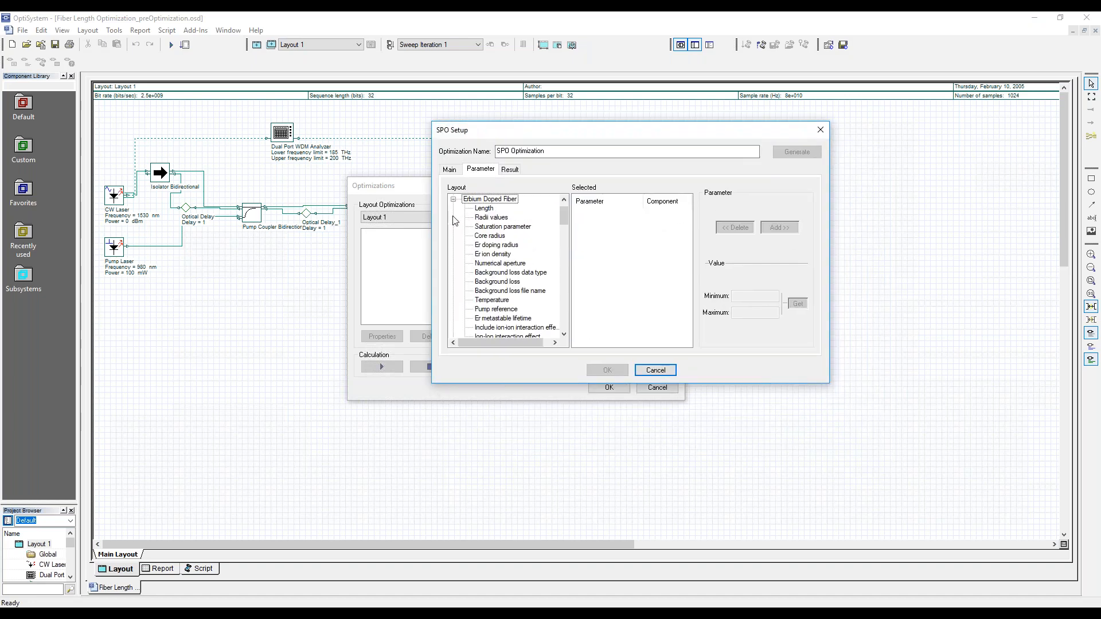
click(488, 210)
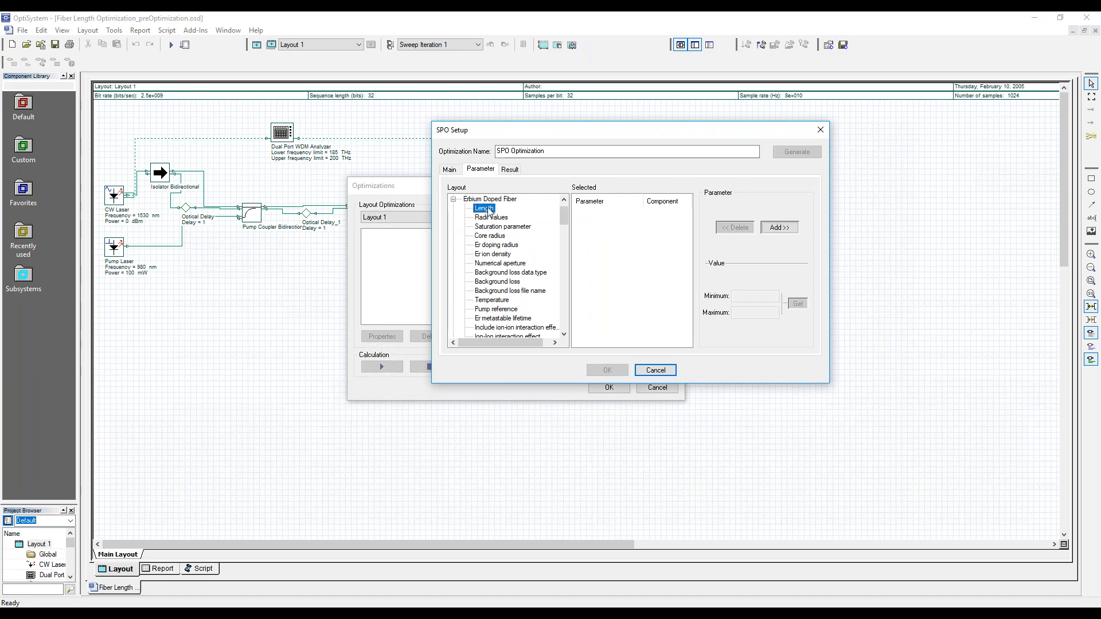
click(783, 230)
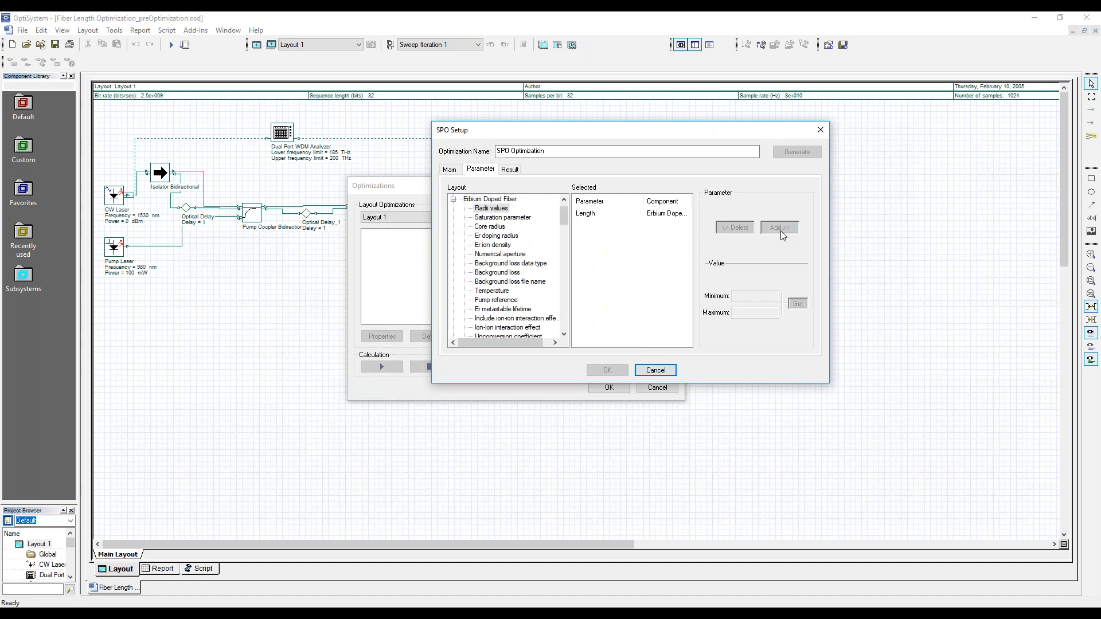
click(585, 214)
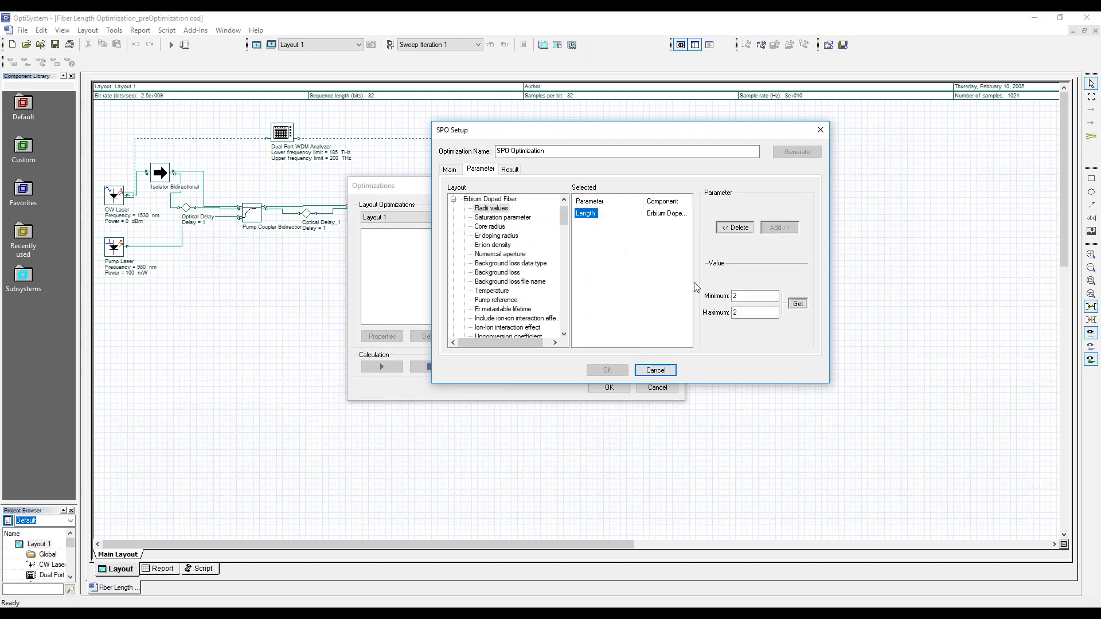
click(740, 297)
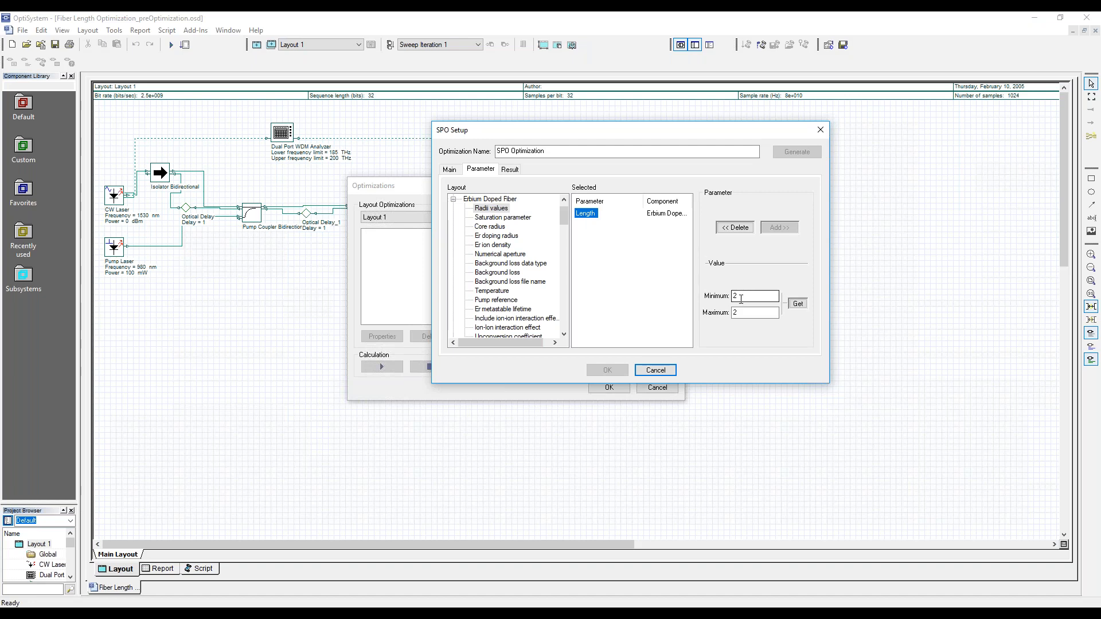
click(736, 312)
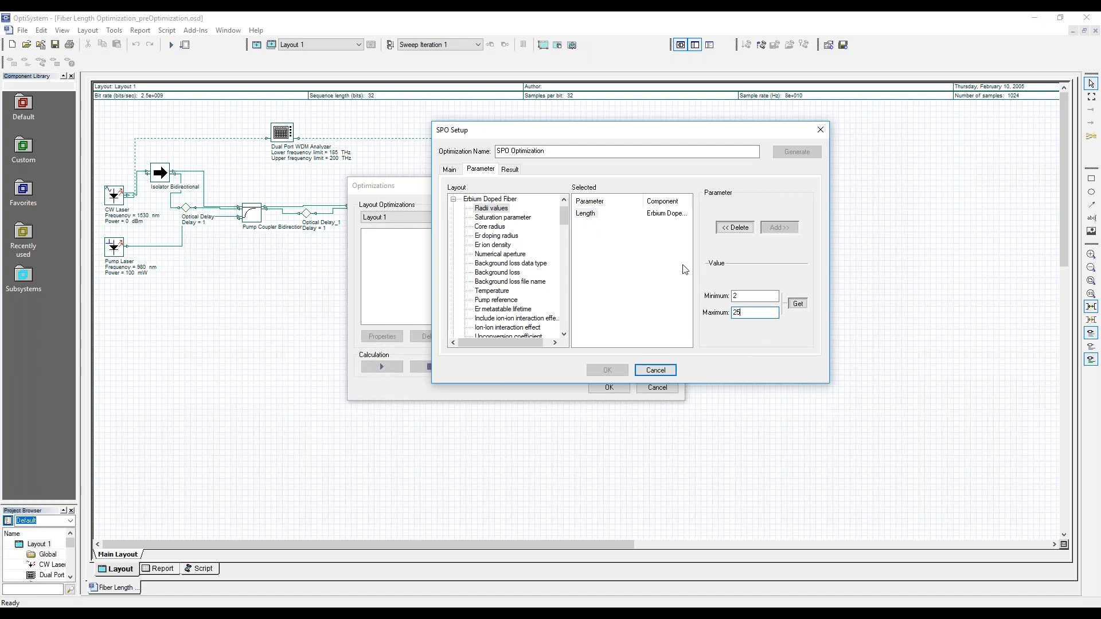
Add the Dual Port WDM Analyzer's Gain 1 (dB) as the optimization result and accept the optimization setup.
click(521, 170)
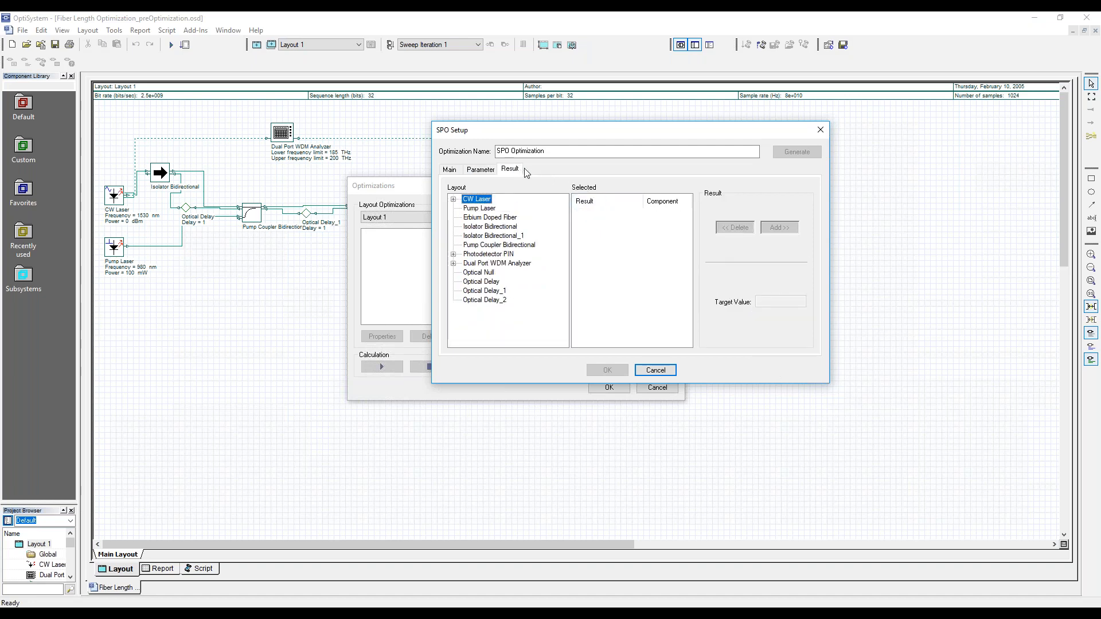
click(453, 263)
drag(565, 226, 563, 331)
click(490, 282)
click(776, 228)
click(596, 214)
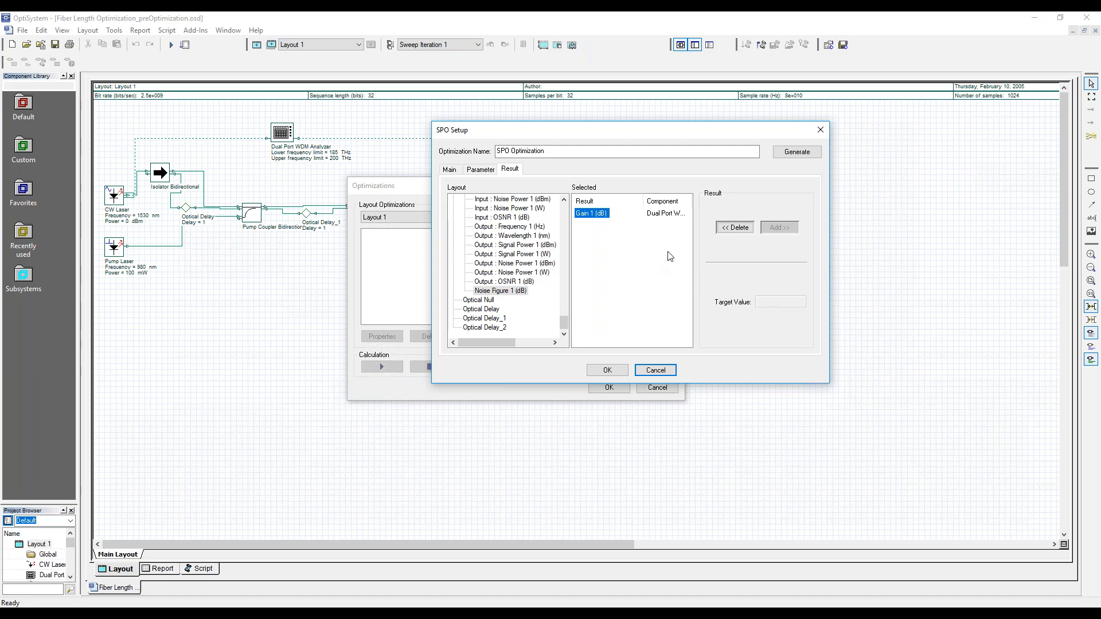
click(607, 370)
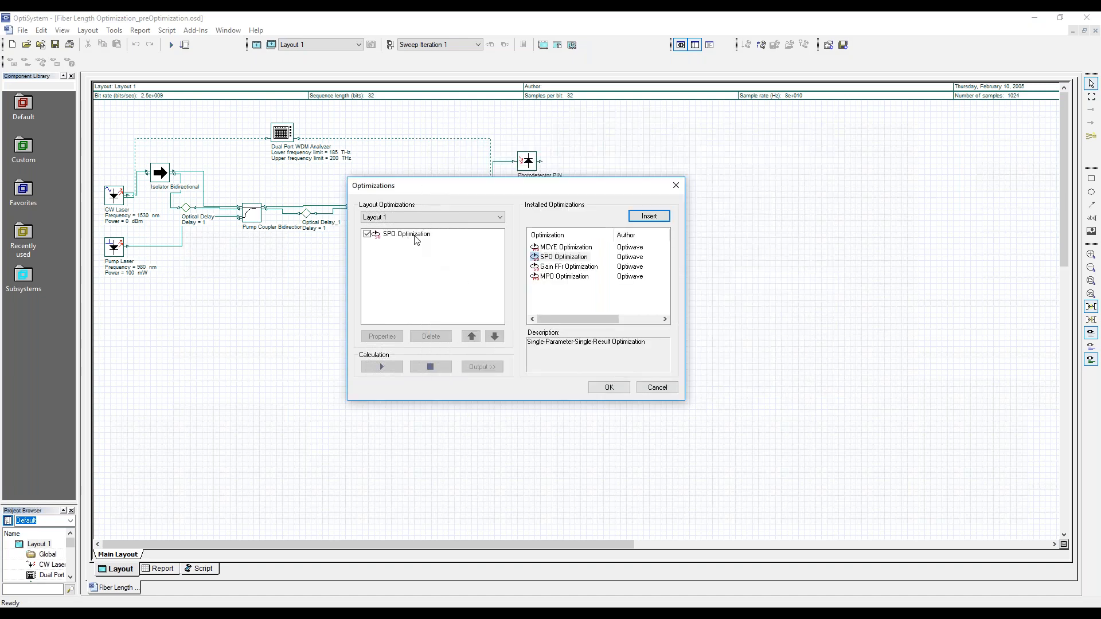
click(619, 392)
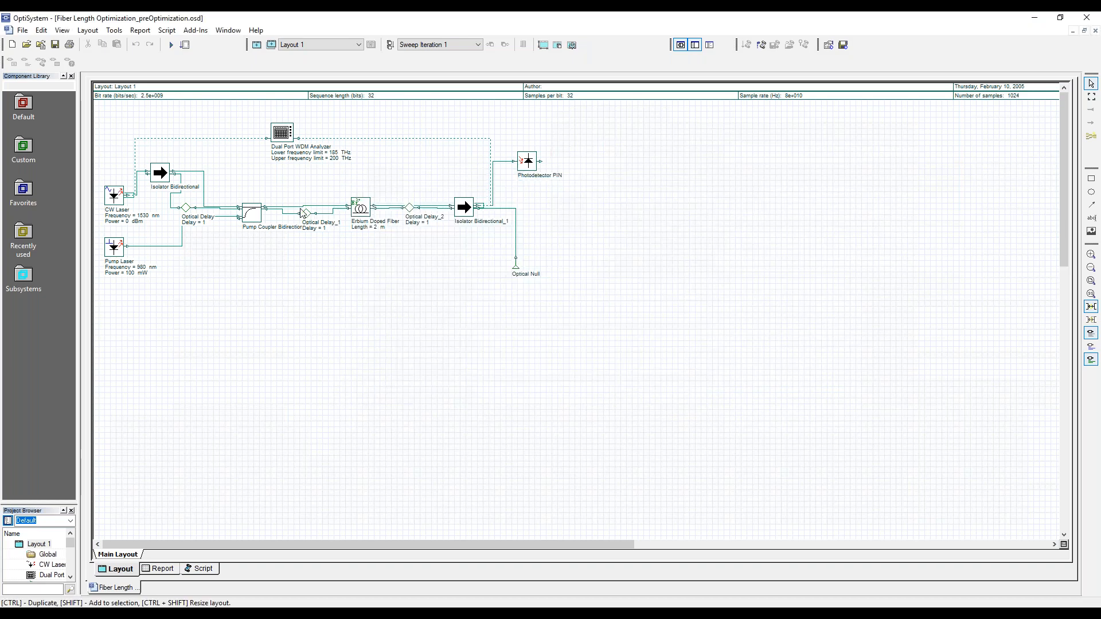
Check the mode of the Length parameter in the Erbium Doped Fiber's properties.
double_click(362, 206)
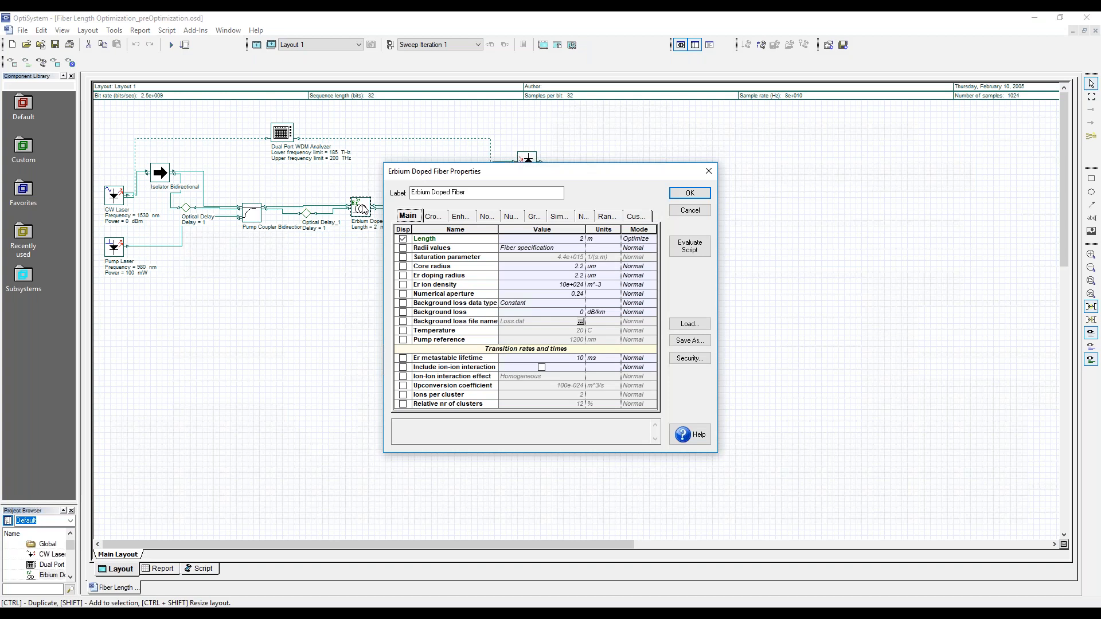
drag(625, 175, 780, 194)
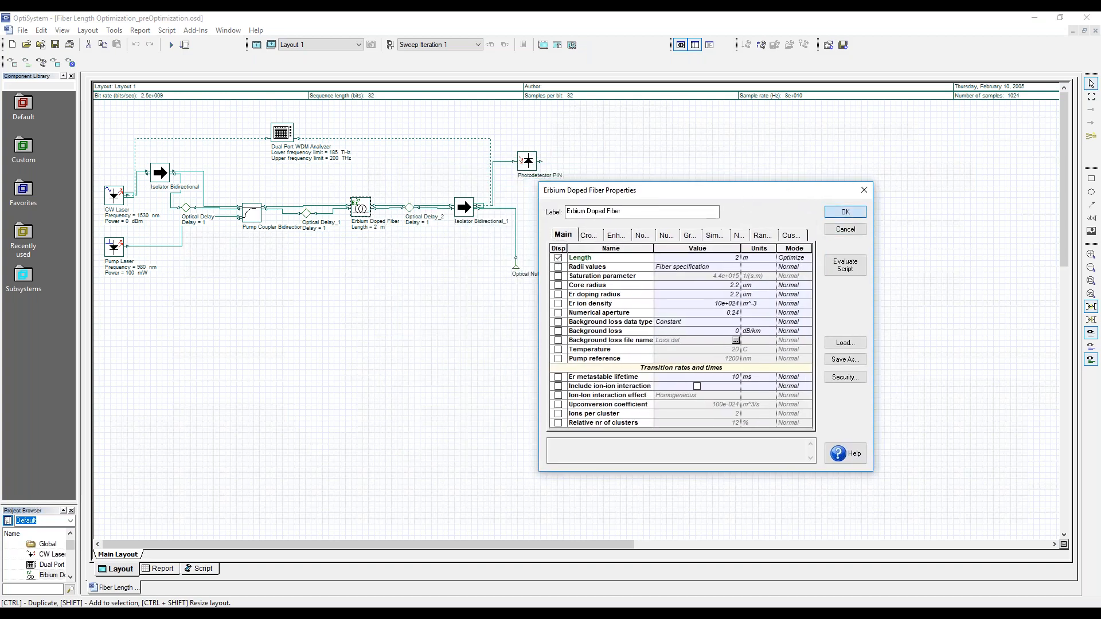
click(845, 212)
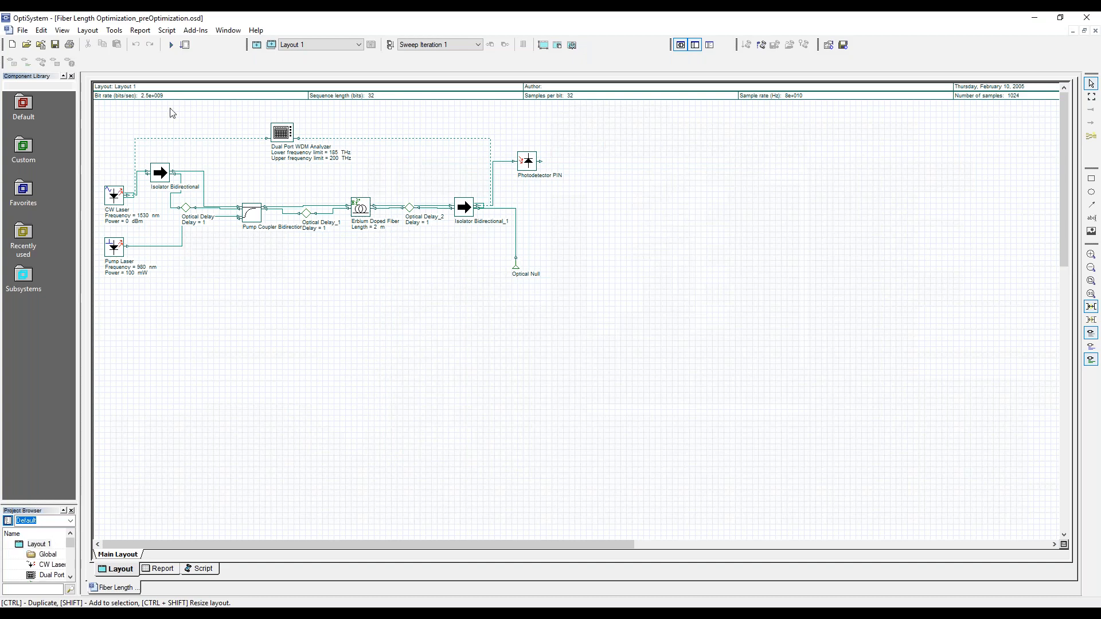
Calculate the whole project with Run all optimizations enabled.
click(170, 46)
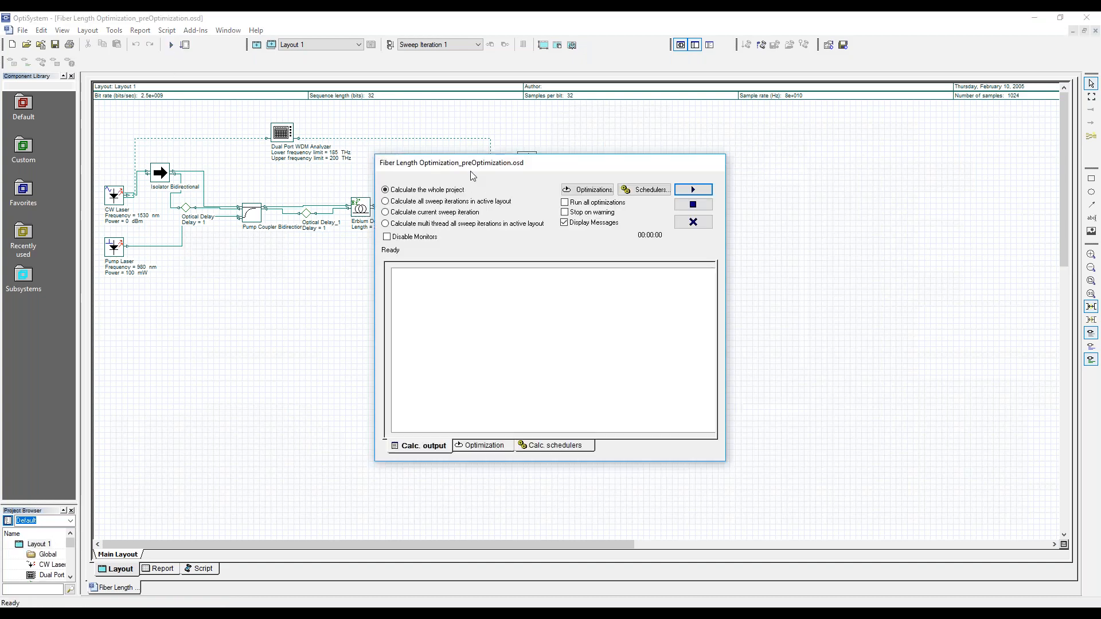
drag(468, 166, 408, 222)
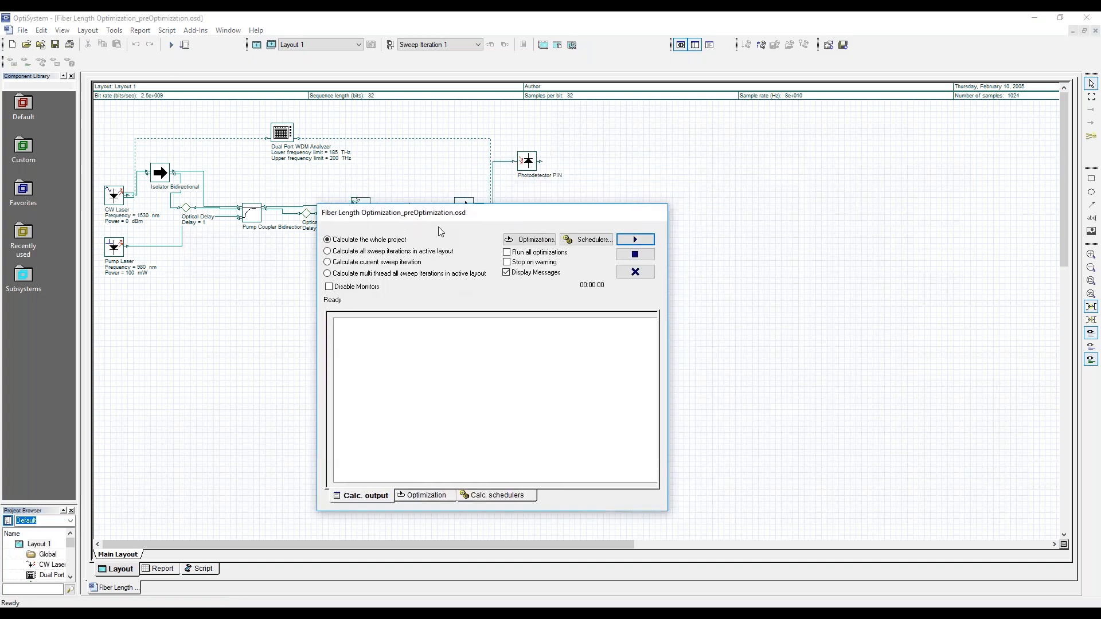
click(507, 253)
click(645, 239)
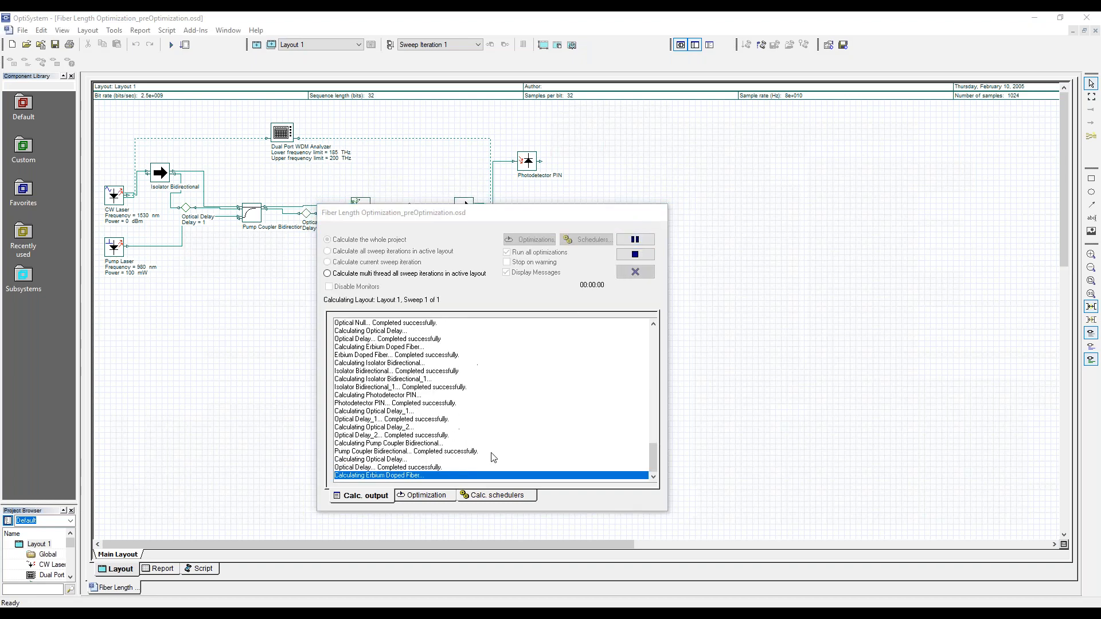
Review the optimization's 2D convergence graph and the calculation output, and close the calculation dialog.
click(439, 501)
click(396, 470)
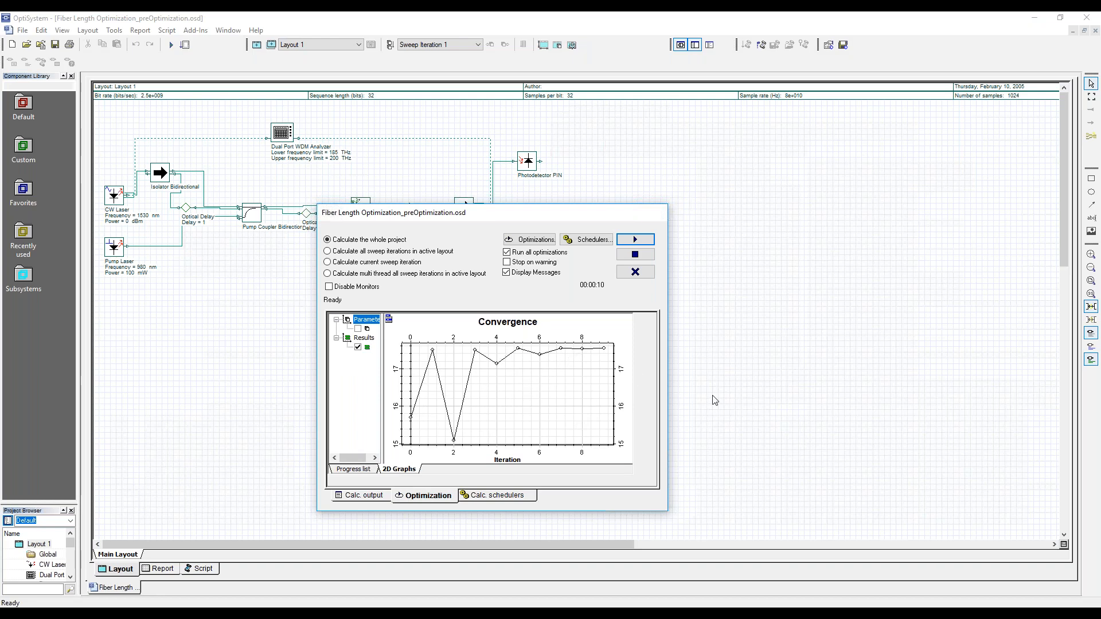
click(367, 497)
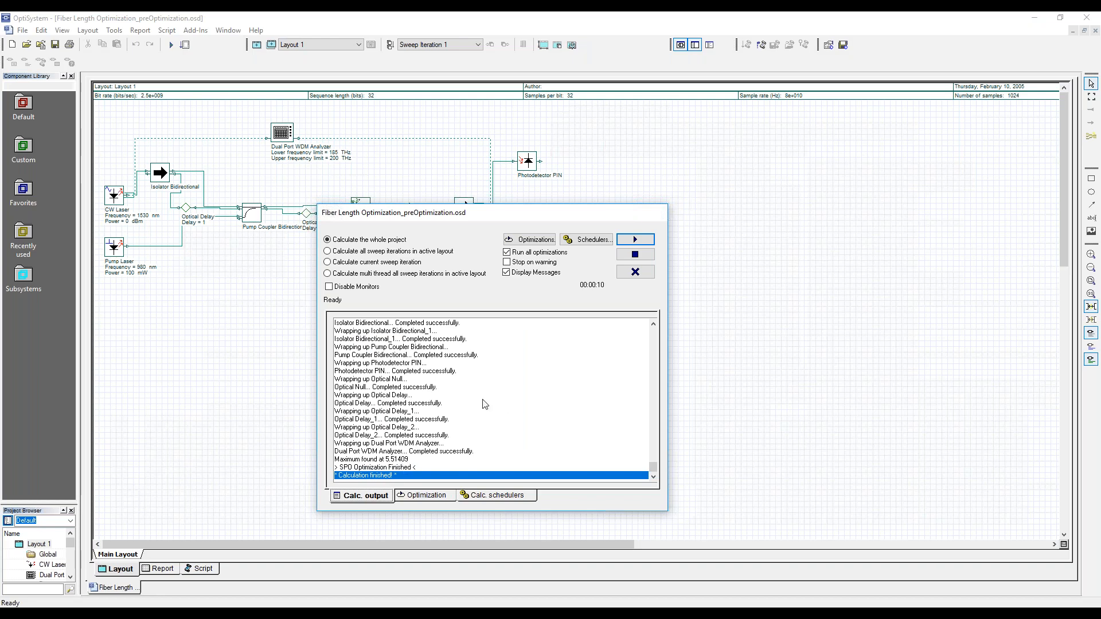
click(635, 273)
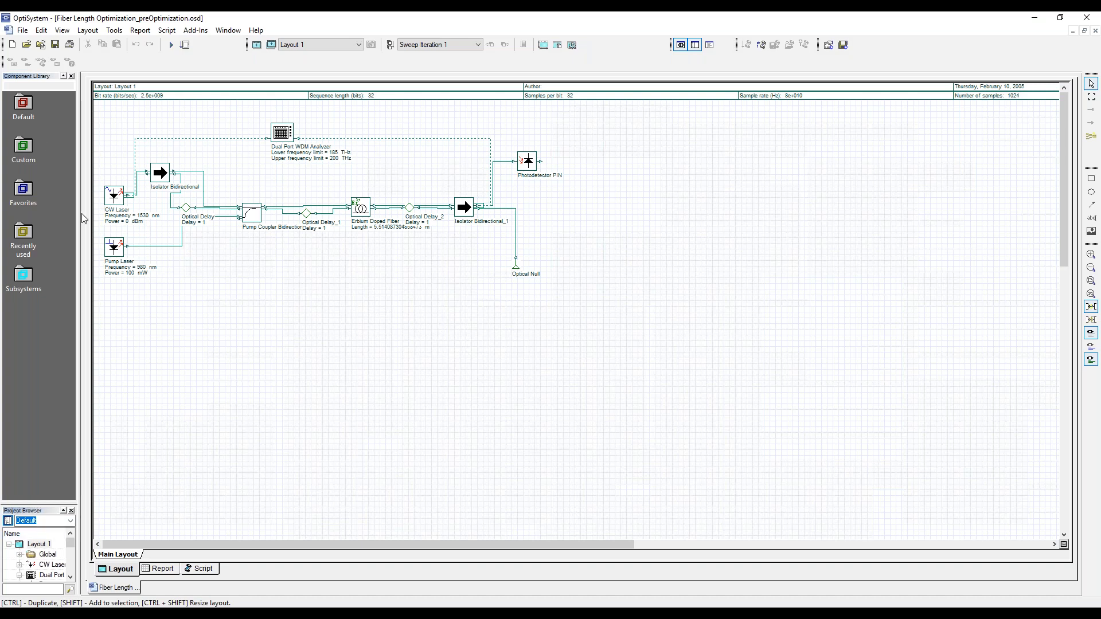
Close the fiber length optimization project without saving and create a new blank project.
click(22, 29)
click(49, 78)
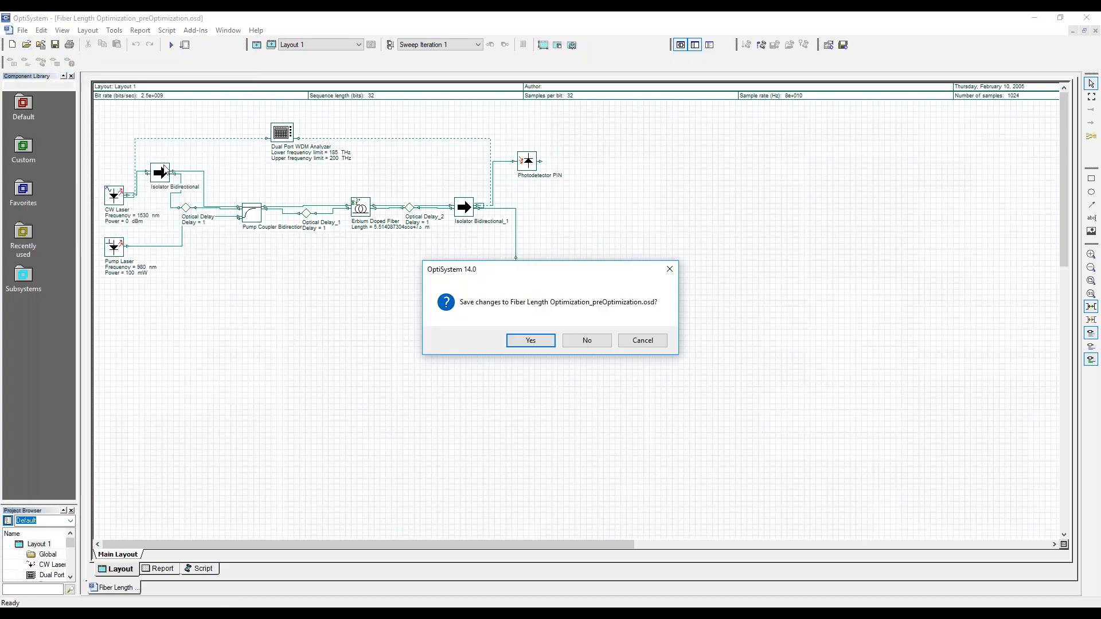
click(569, 342)
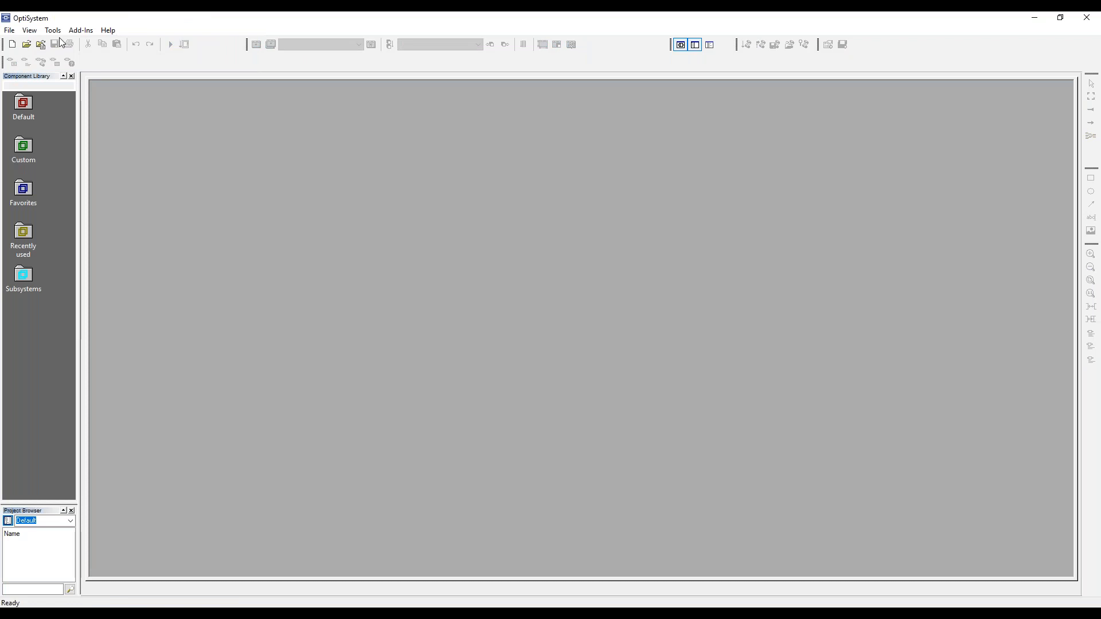
click(17, 45)
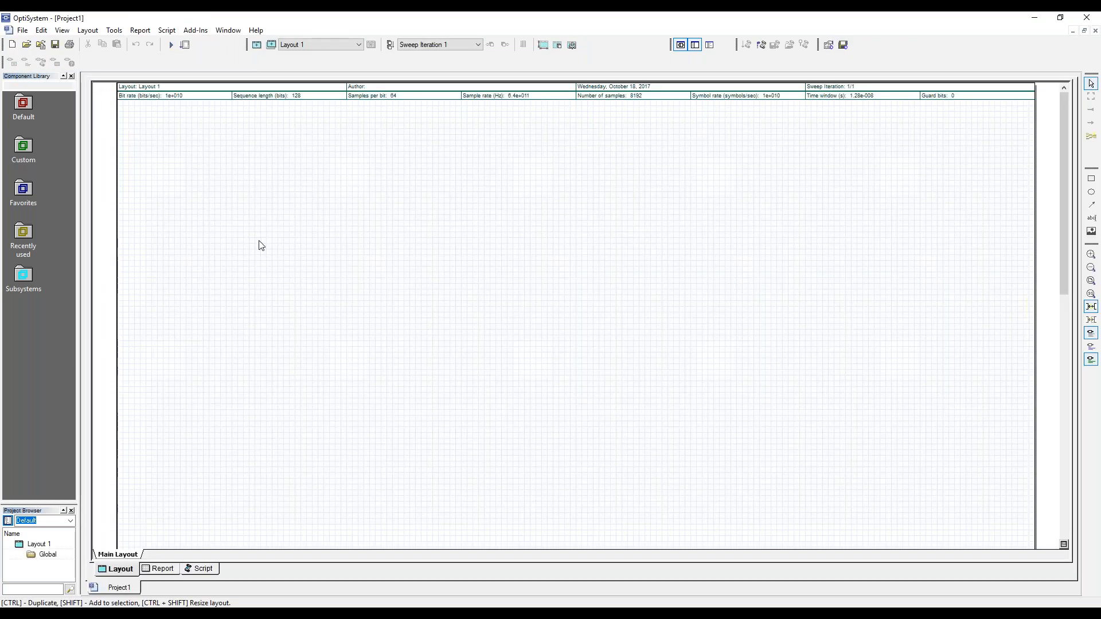
Widen the component library and place a Pseudo-Random Bit Sequence Generator from Transmitters Library > Bit Sequence Generators in the layout.
drag(82, 118, 143, 137)
click(24, 108)
double_click(24, 108)
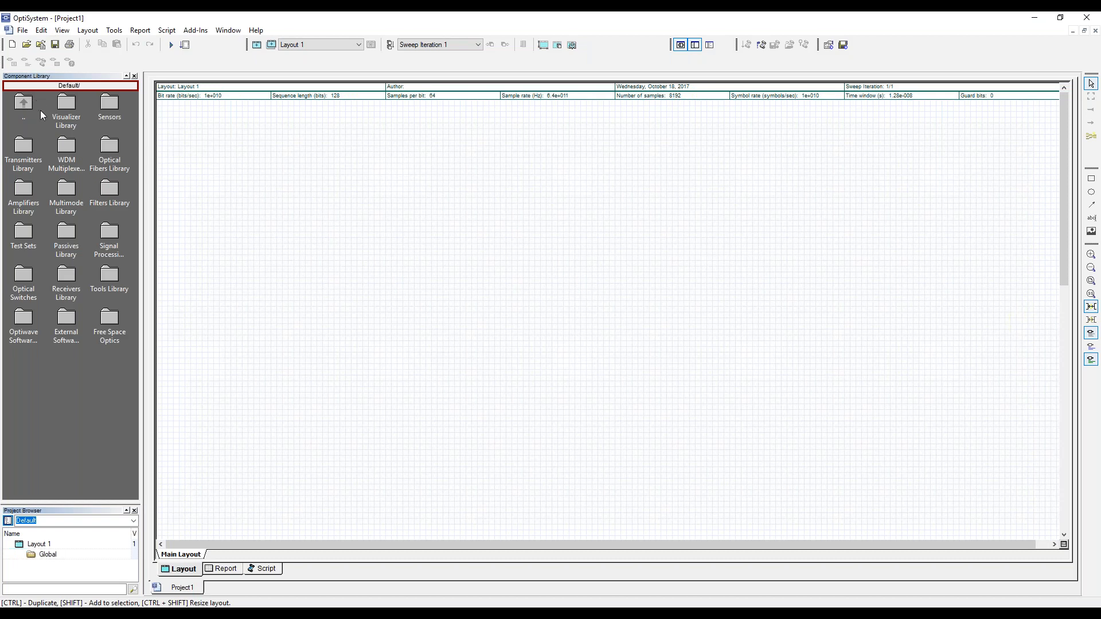
double_click(25, 147)
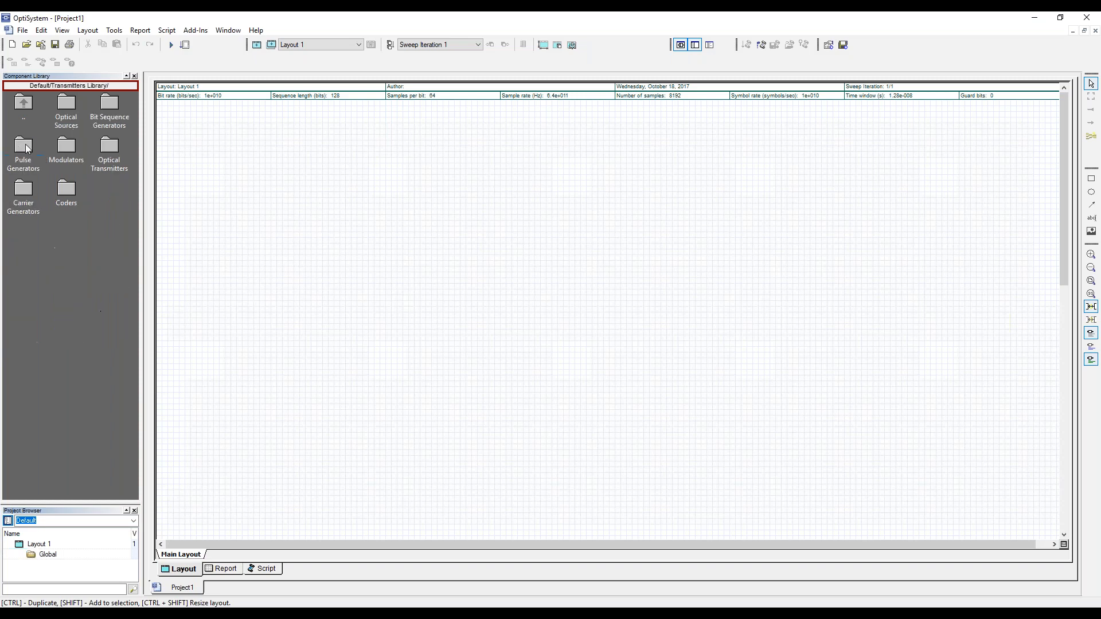
double_click(109, 105)
drag(66, 102, 299, 200)
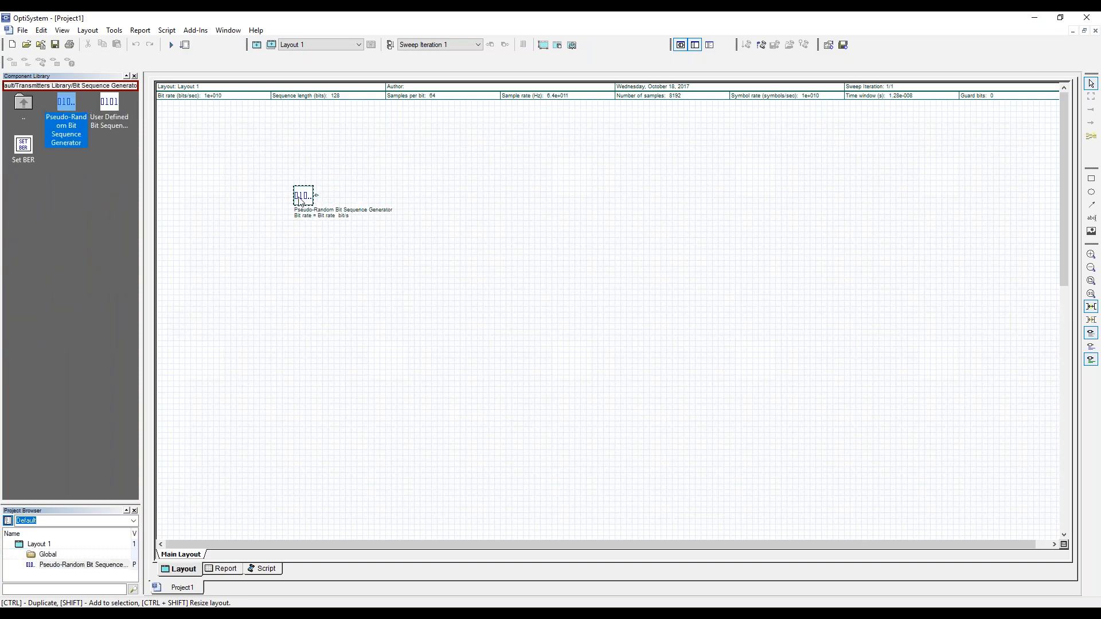
Place a MATLAB Component from the External Software Tools' MATLAB Library to the right of the bit sequence generator.
double_click(25, 102)
double_click(26, 101)
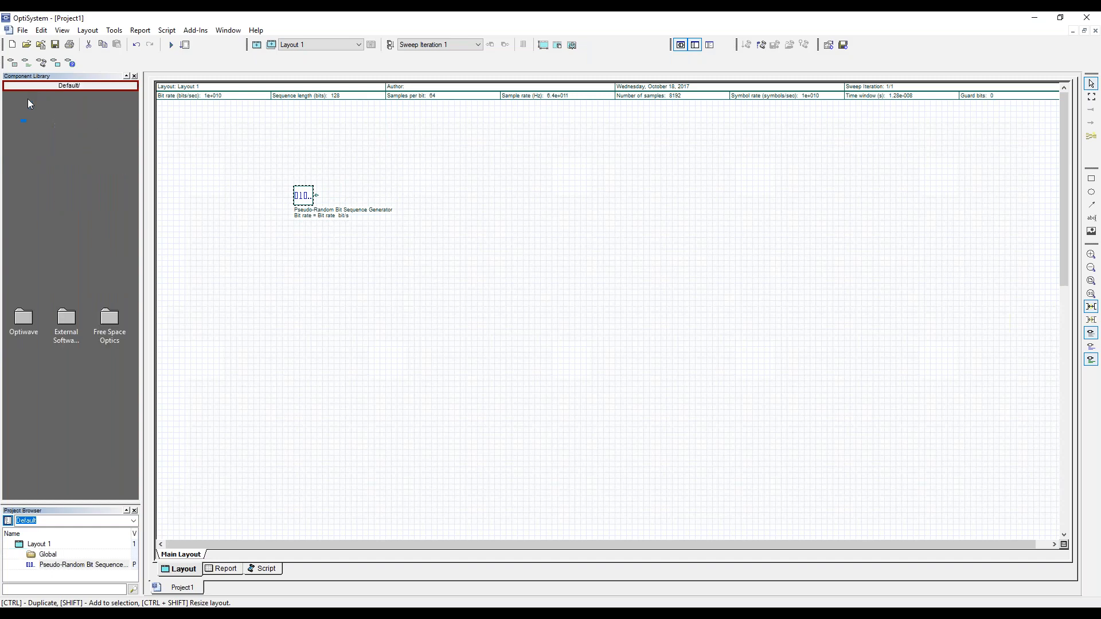
click(63, 317)
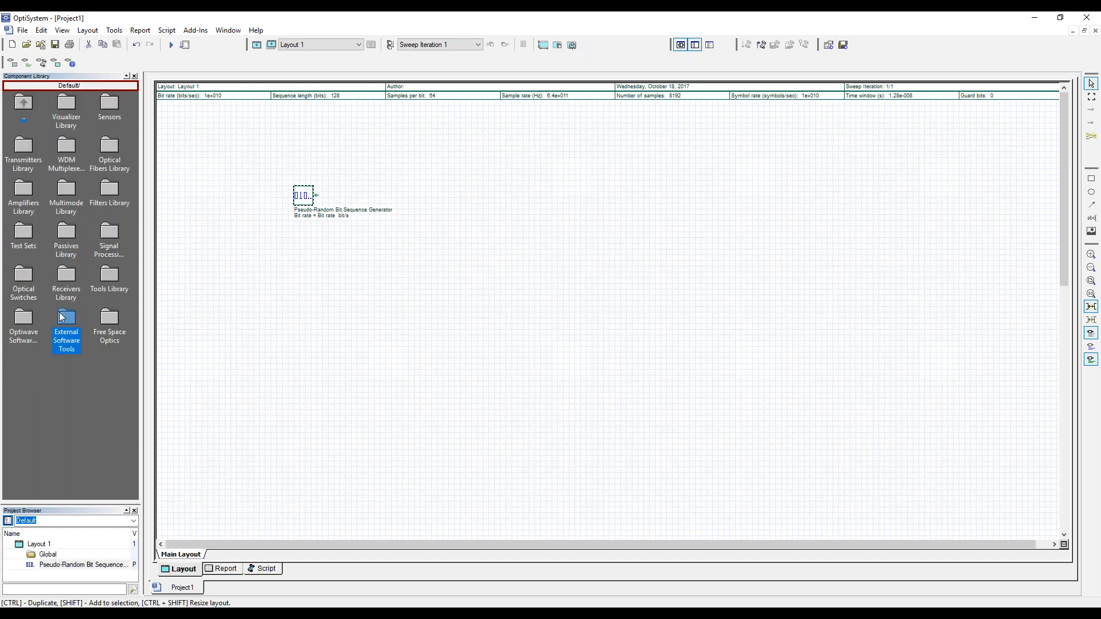
double_click(63, 317)
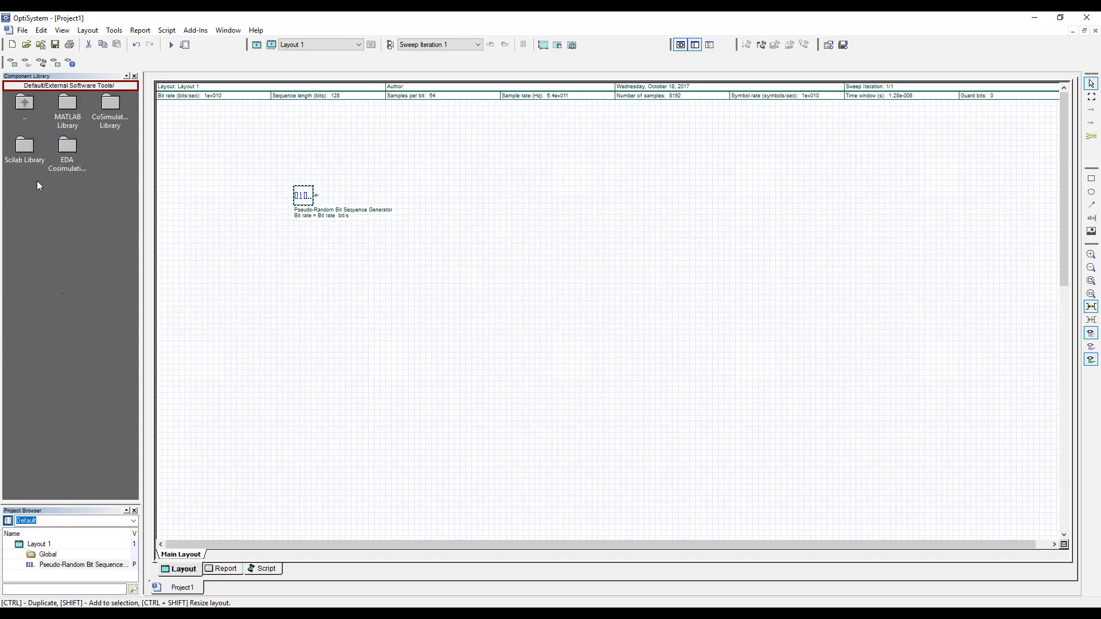
double_click(67, 107)
drag(23, 146, 474, 197)
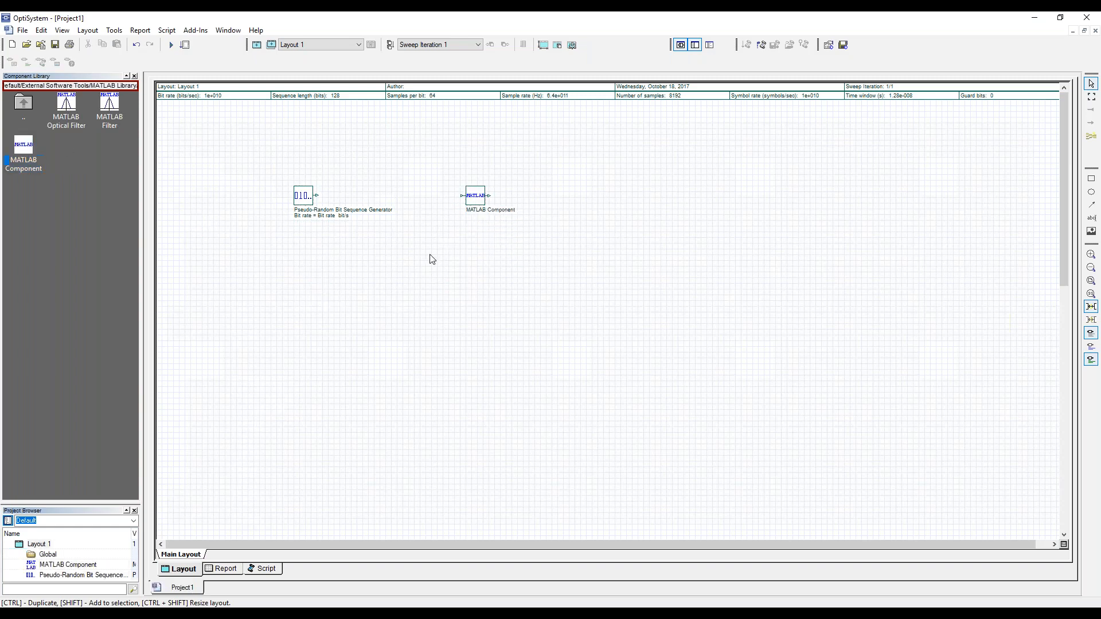
Set the MATLAB Component's signal type for input 1 to Binary.
double_click(482, 197)
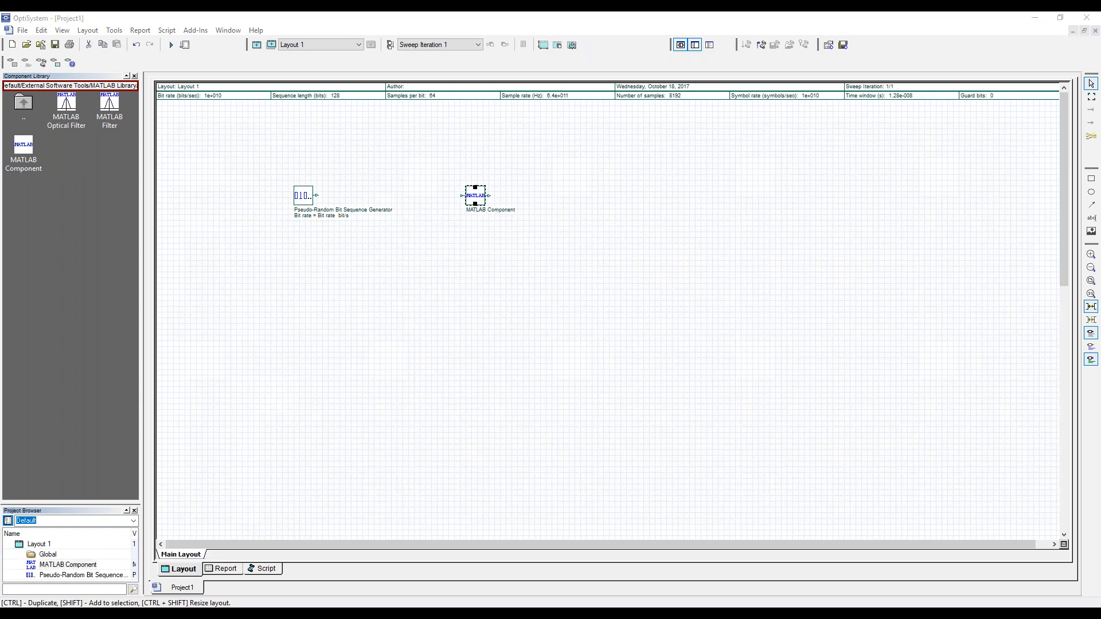
drag(557, 192, 517, 262)
click(396, 295)
click(507, 328)
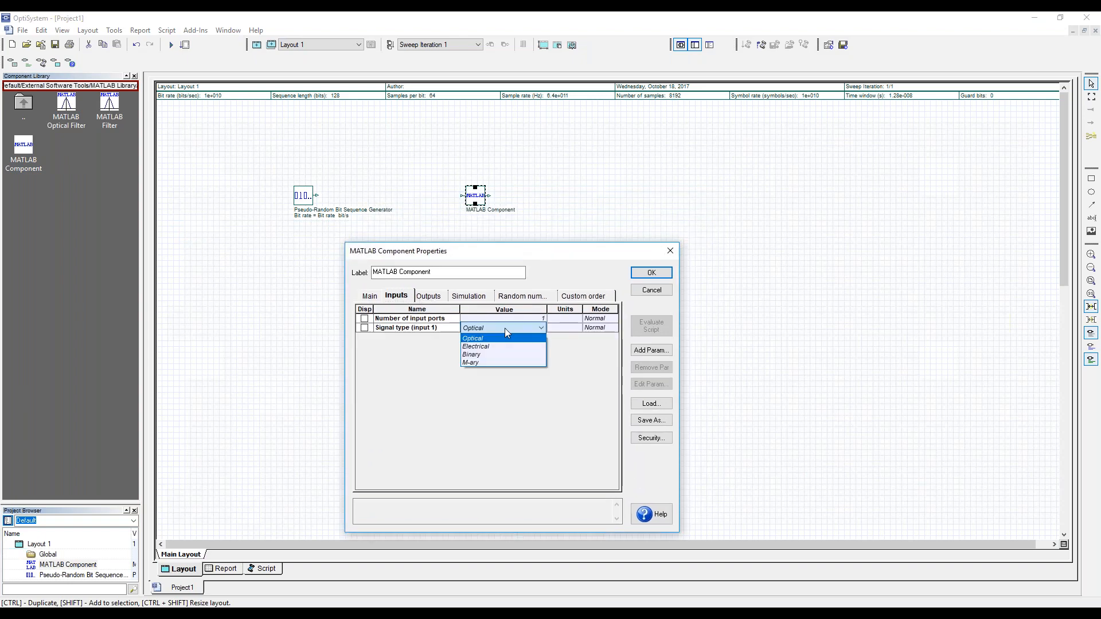
click(496, 356)
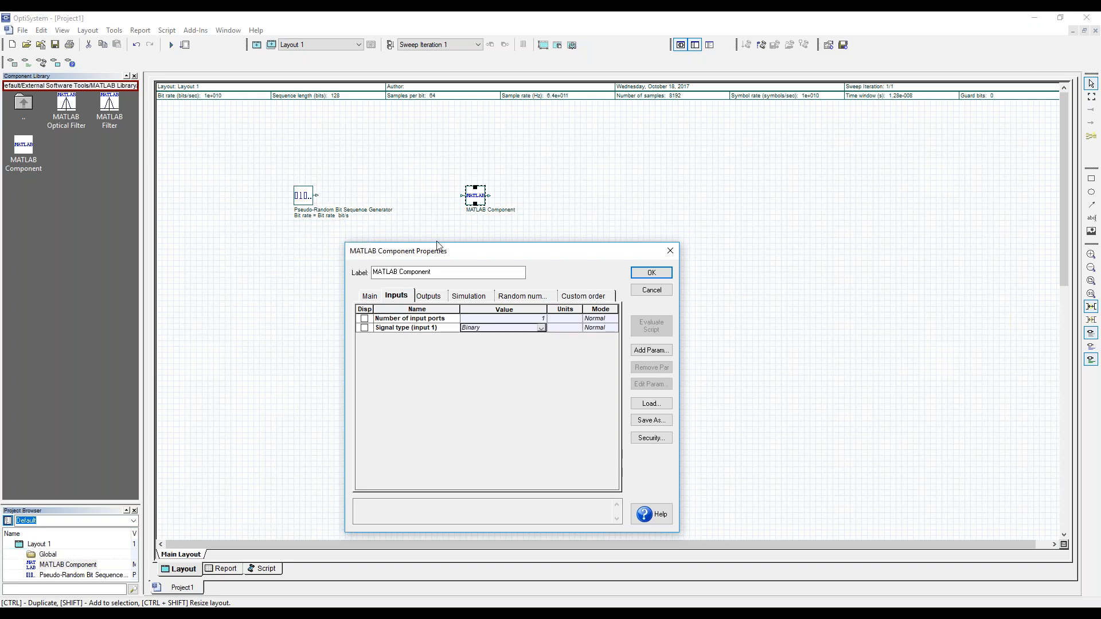
Set the MATLAB Component's signal type for output 1 to Binary and accept the component properties.
click(435, 297)
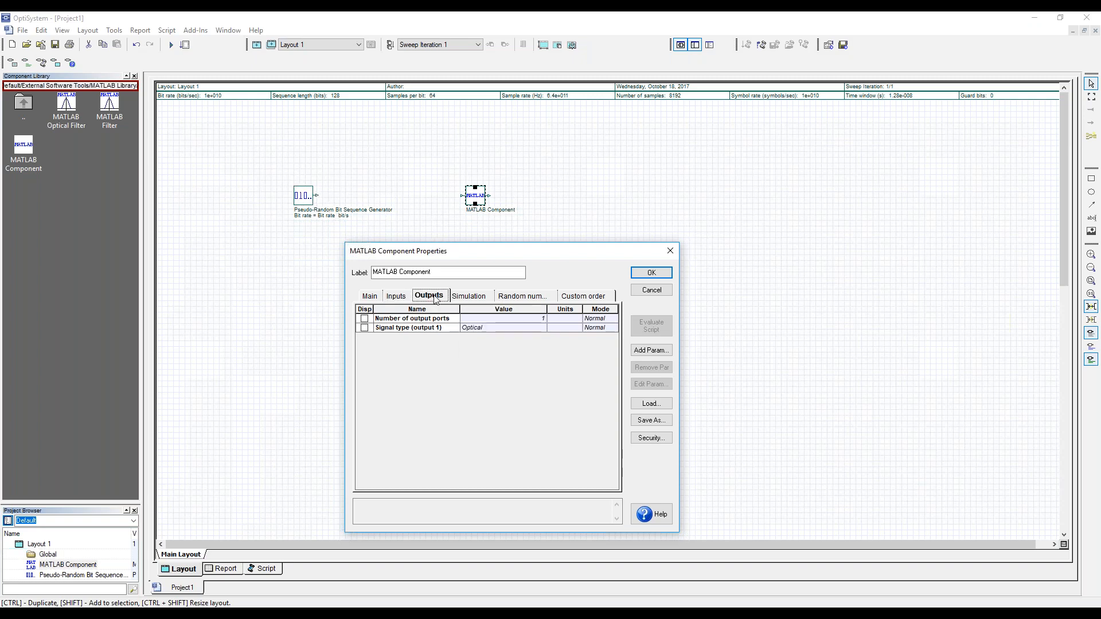
click(493, 329)
click(489, 351)
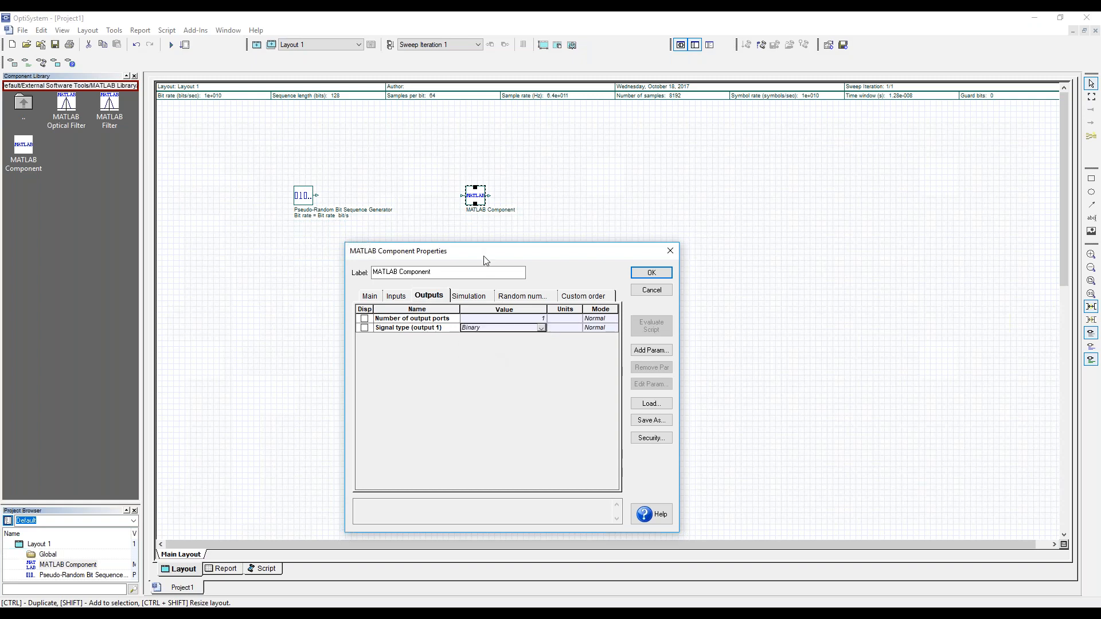
drag(484, 255, 710, 179)
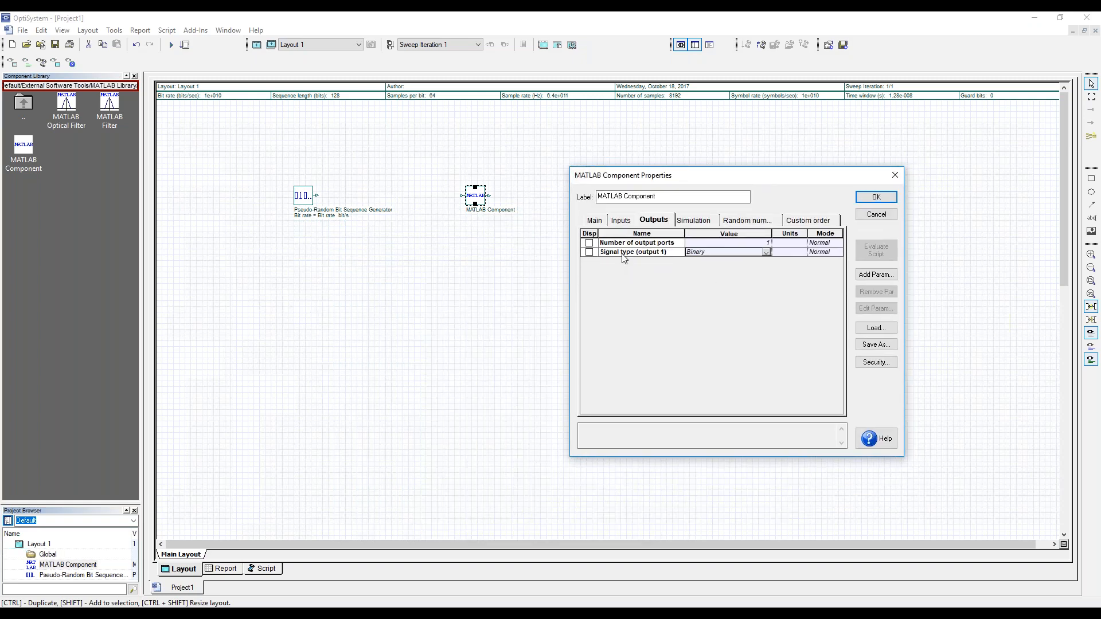
click(598, 224)
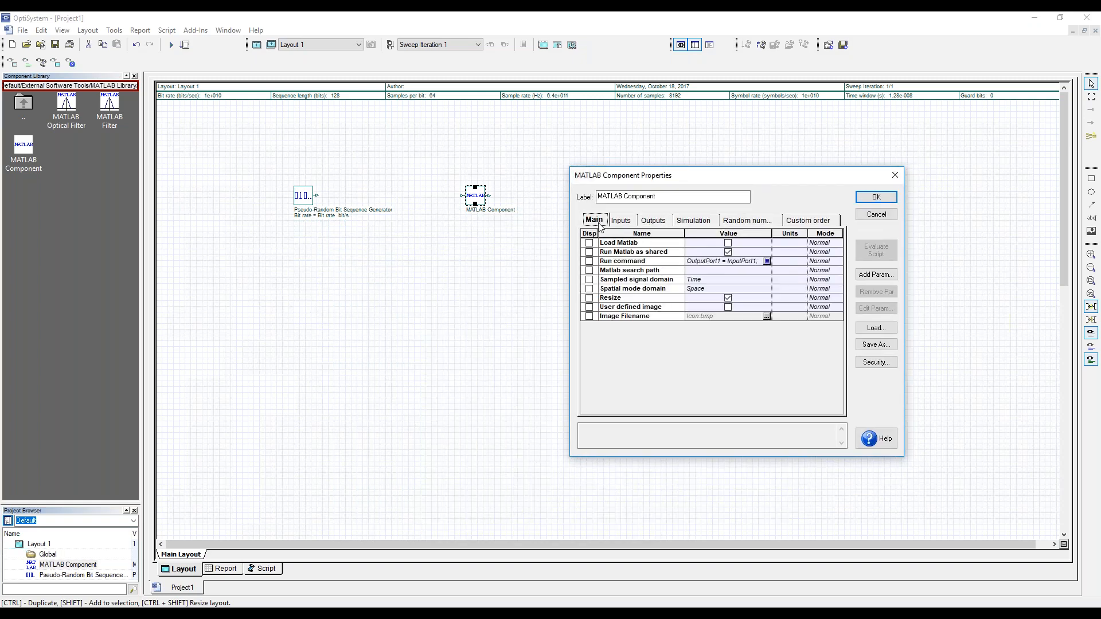
click(875, 197)
Connect the bit sequence generator to the MATLAB Component and attach a Binary Sequence Visualizer to each of their outputs.
drag(316, 196, 462, 195)
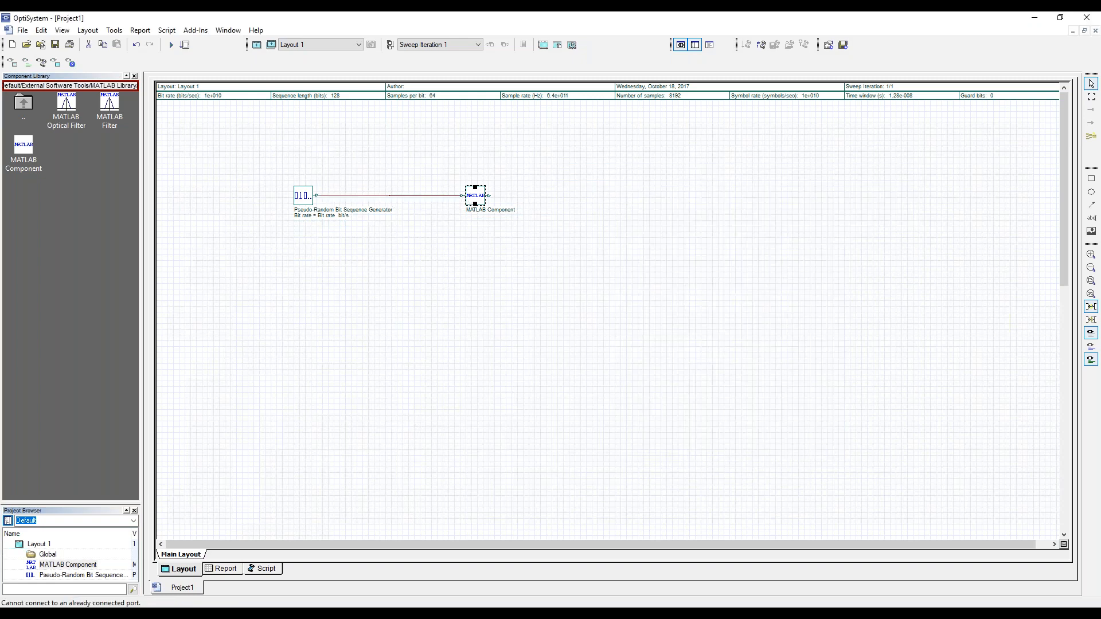
click(450, 221)
double_click(23, 103)
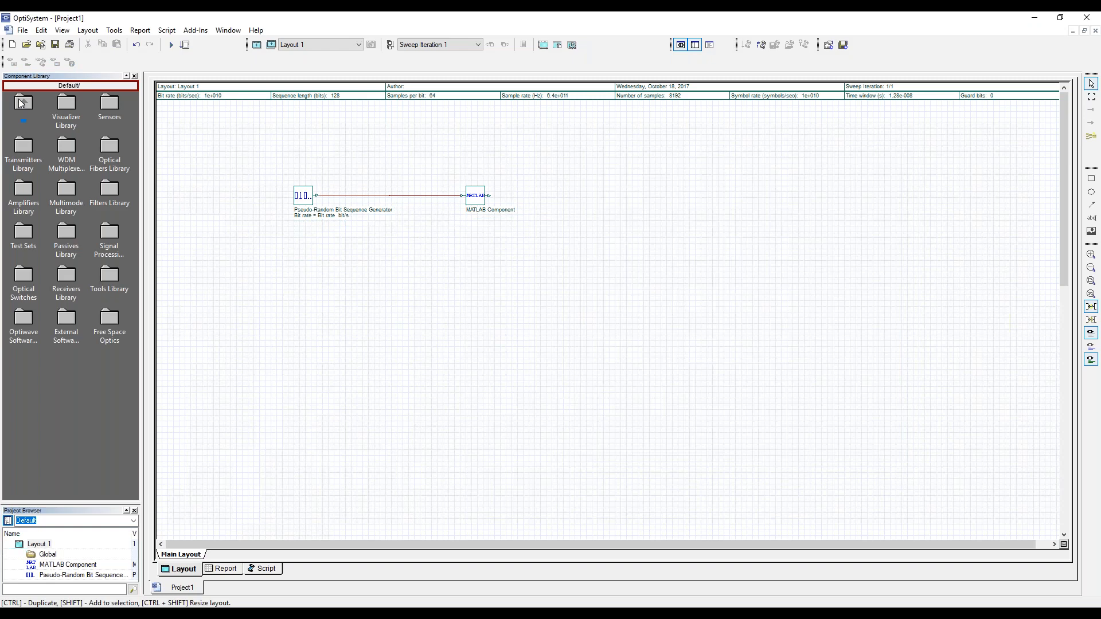
double_click(66, 103)
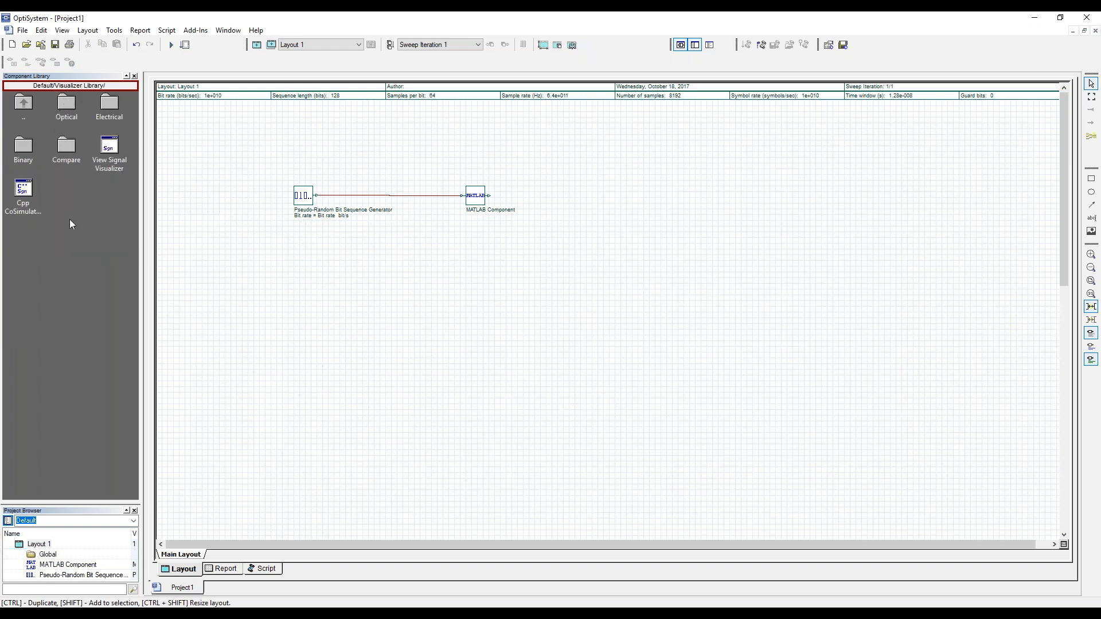
double_click(22, 143)
drag(63, 106, 374, 145)
drag(66, 105, 541, 163)
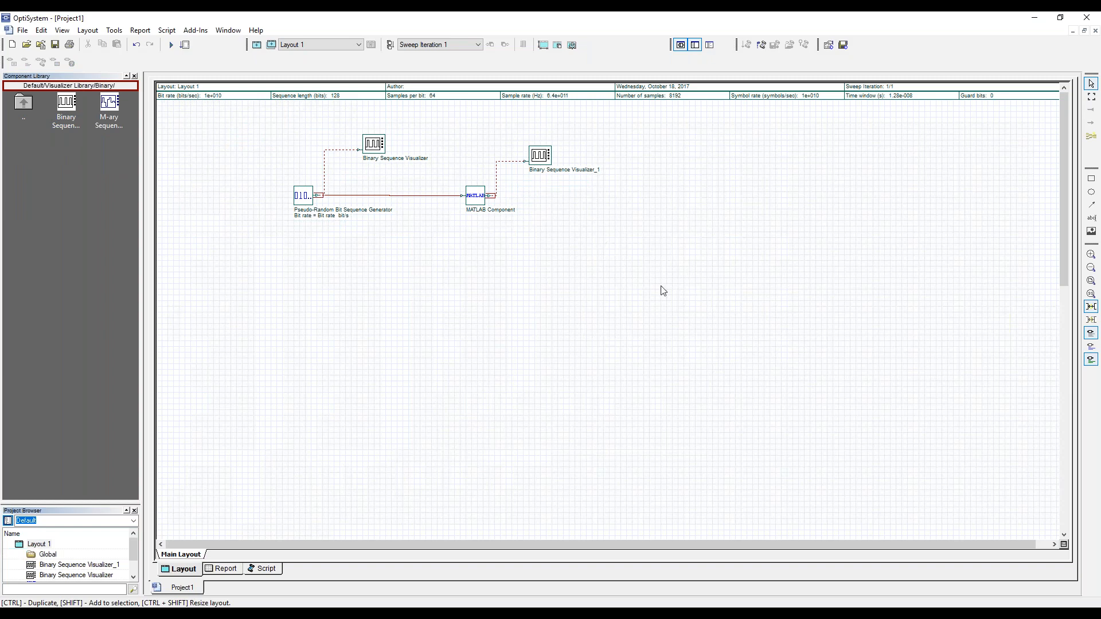
Review the MATLAB Component's main parameters, including its Run command, and close the properties.
double_click(480, 190)
drag(521, 176, 438, 246)
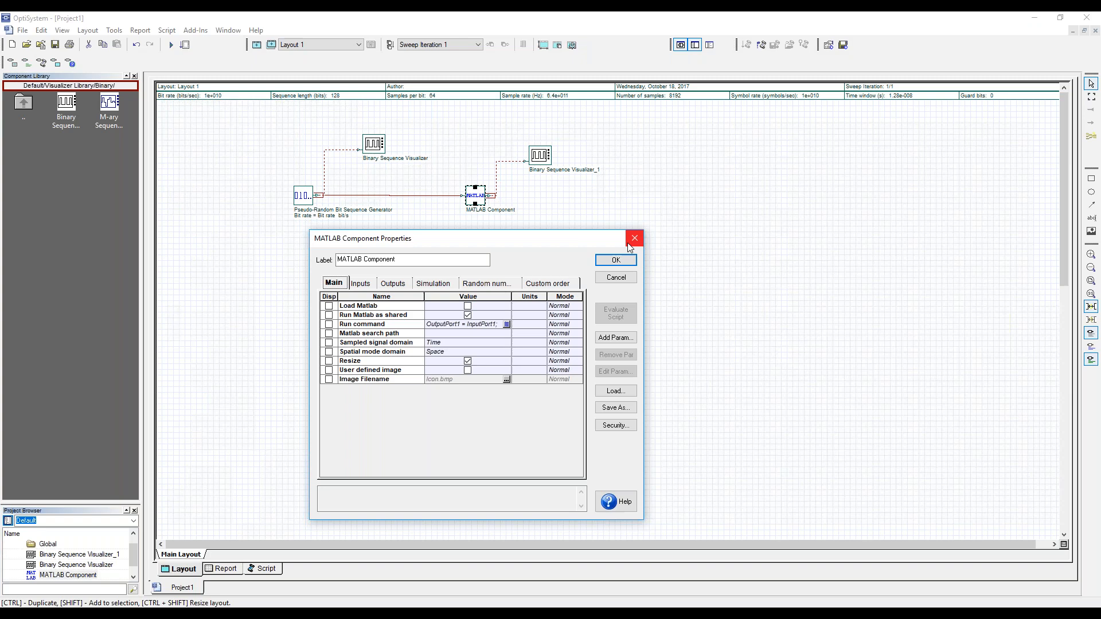
click(615, 260)
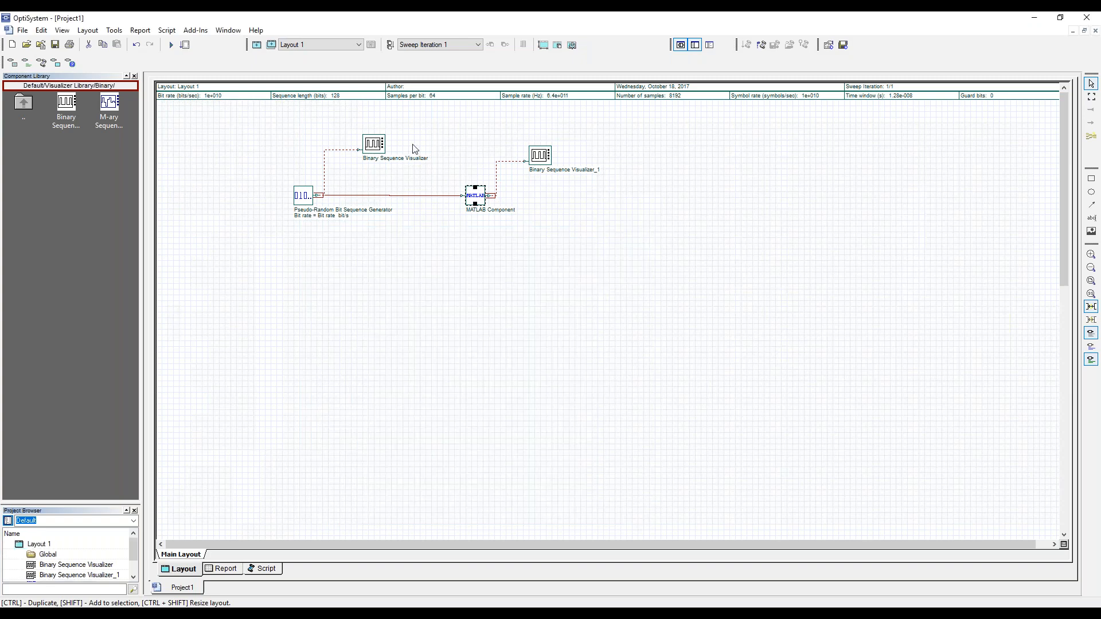
Calculate the whole project and close the calculation dialog.
click(171, 45)
click(693, 190)
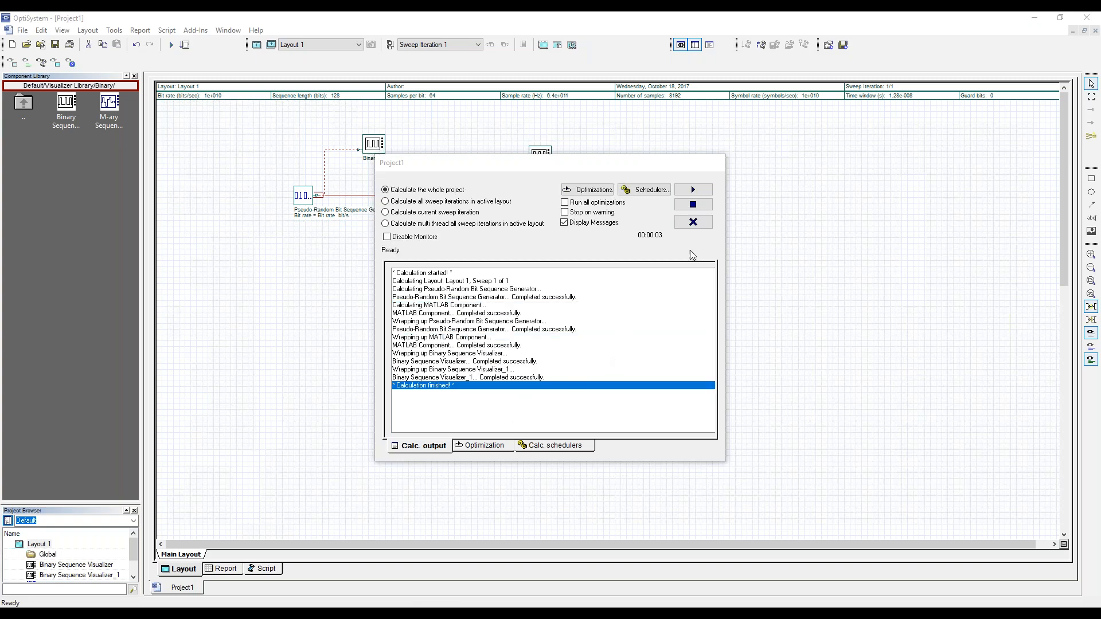
click(693, 224)
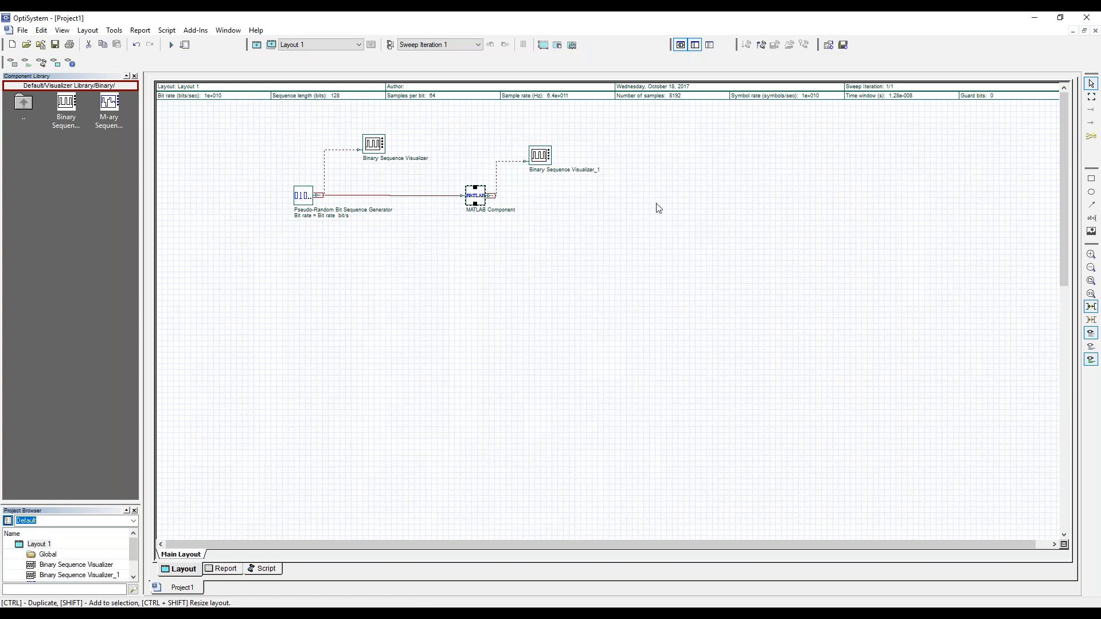
Compare the binary sequences before and after the MATLAB Component in the two visualizers side by side, and close both graphs.
drag(383, 141, 383, 141)
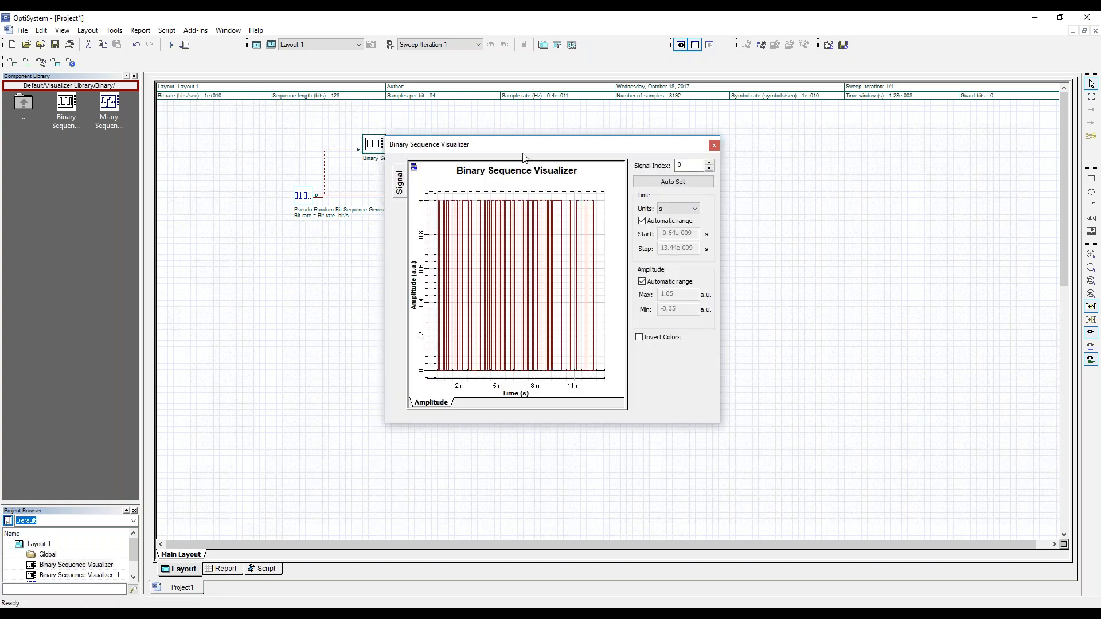
drag(517, 147, 269, 133)
double_click(540, 155)
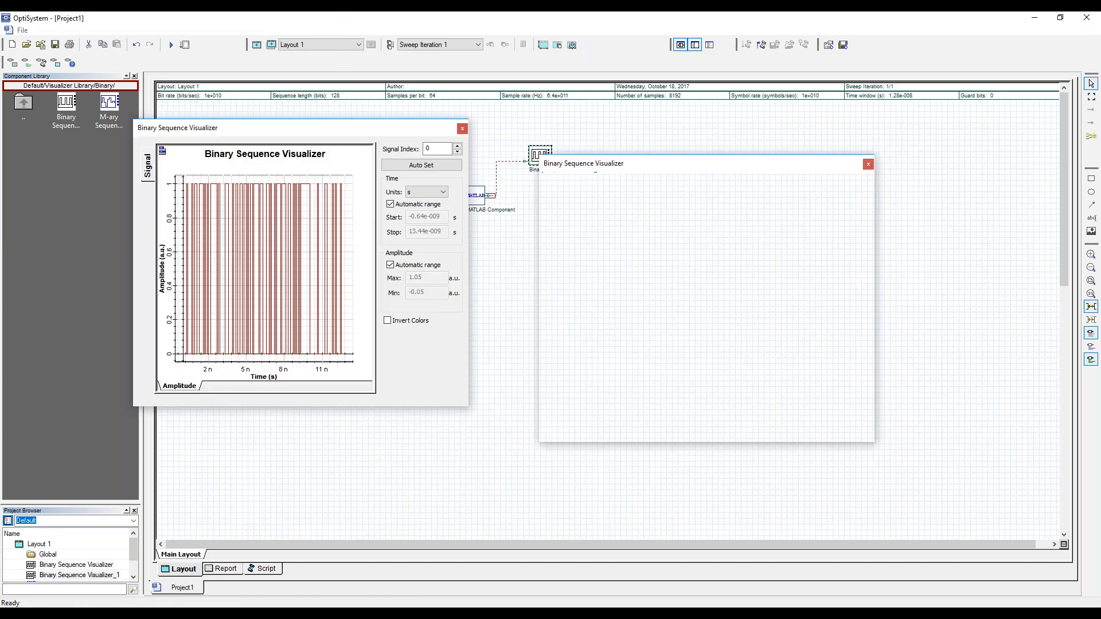
drag(597, 167, 527, 132)
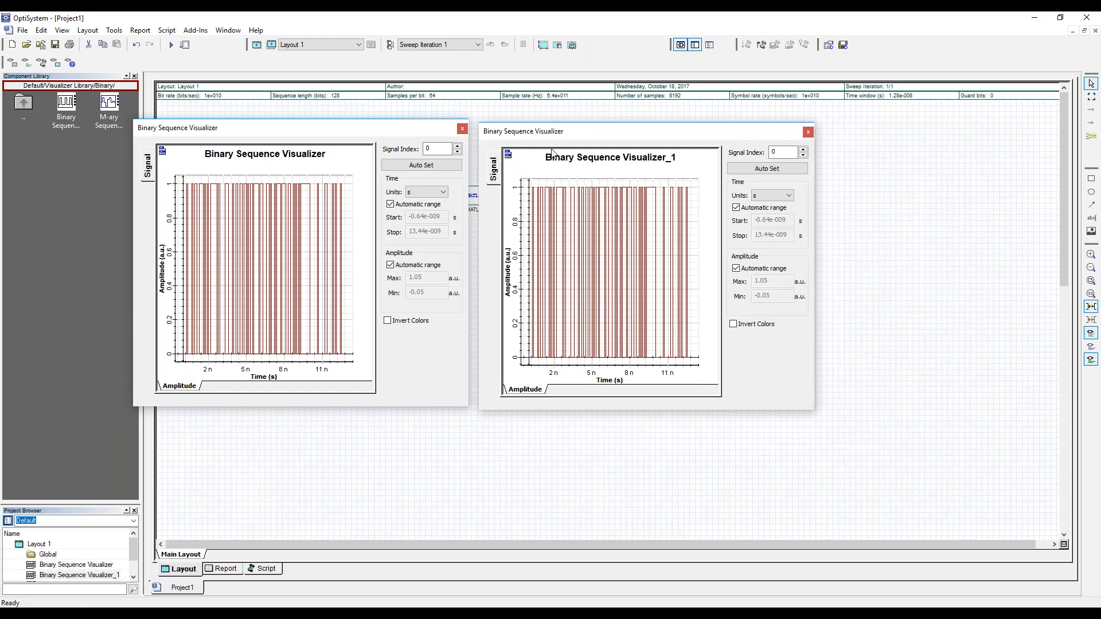
click(462, 128)
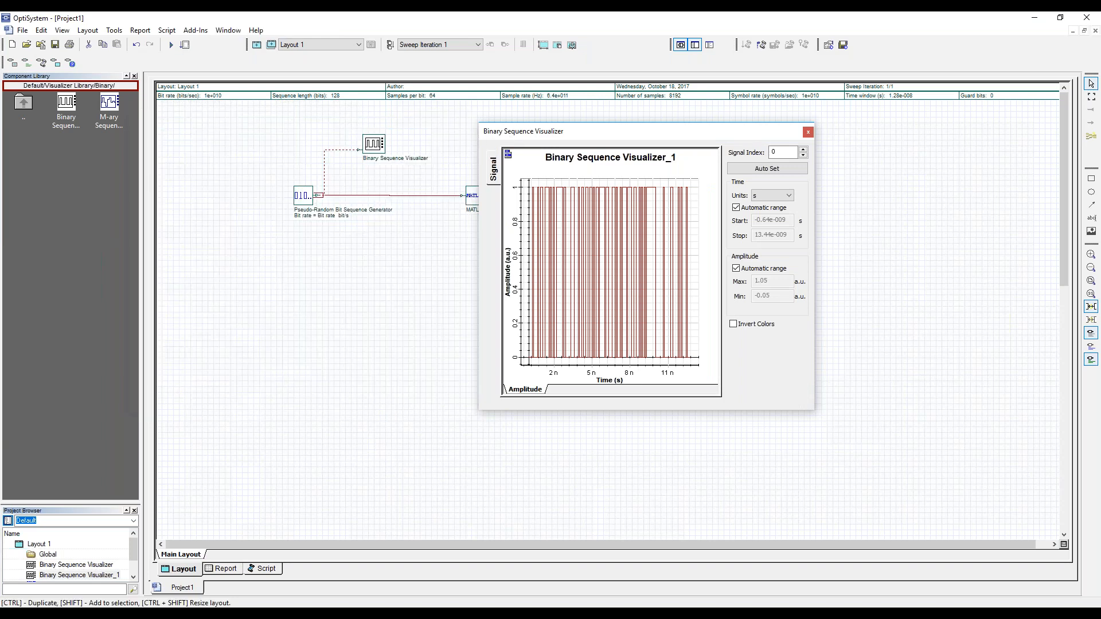
click(807, 132)
Set the MATLAB Component's Run command to Test and accept the properties.
click(475, 195)
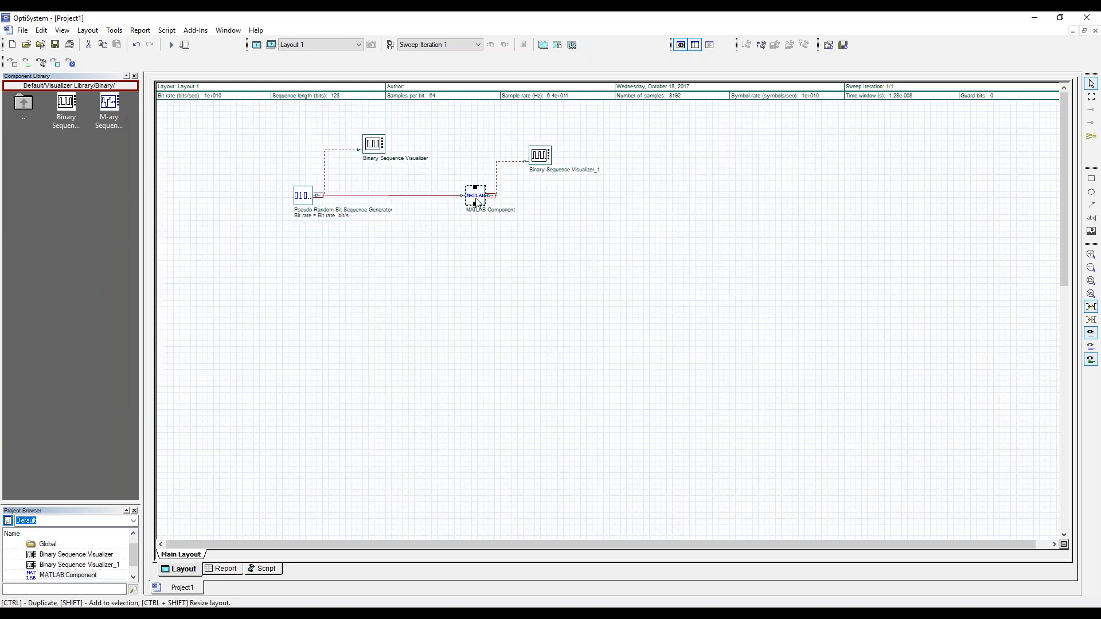
double_click(475, 196)
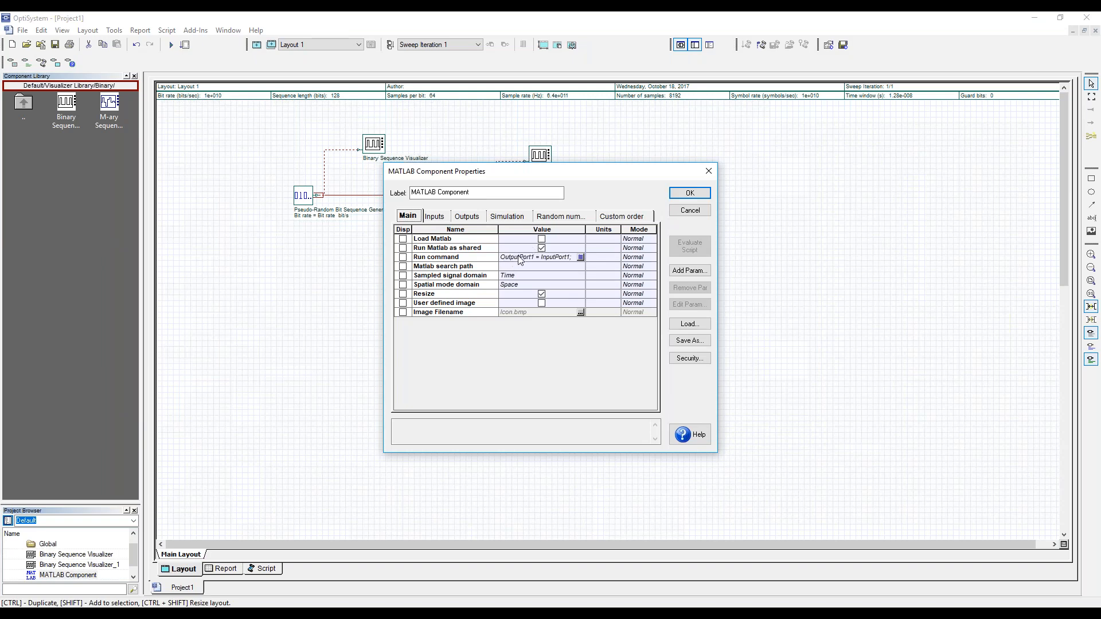
click(542, 256)
drag(569, 257, 498, 258)
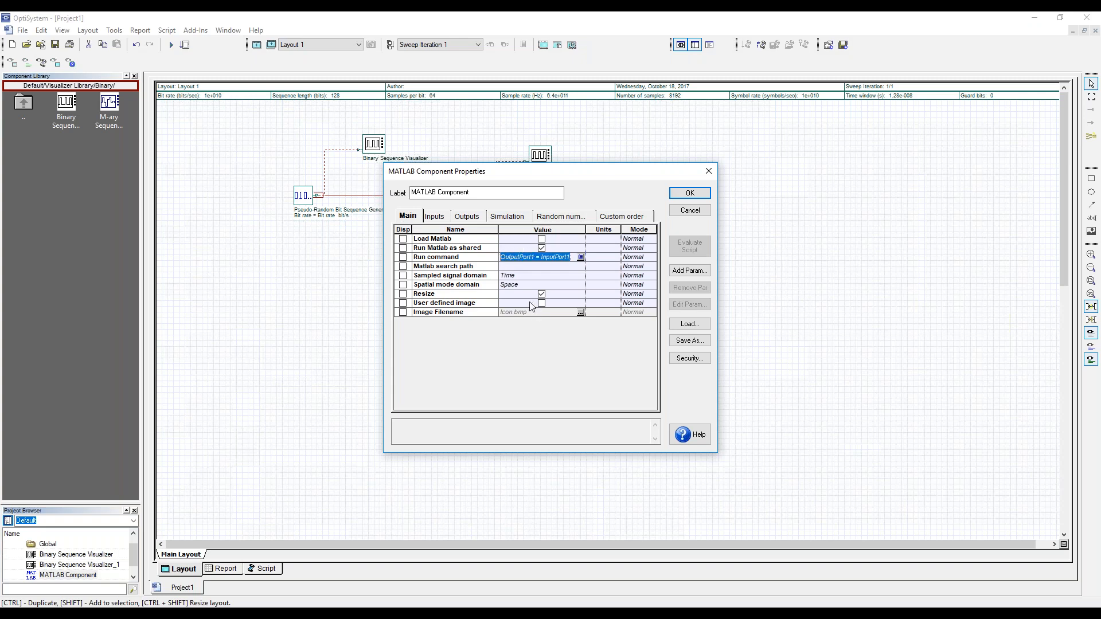
text(T)
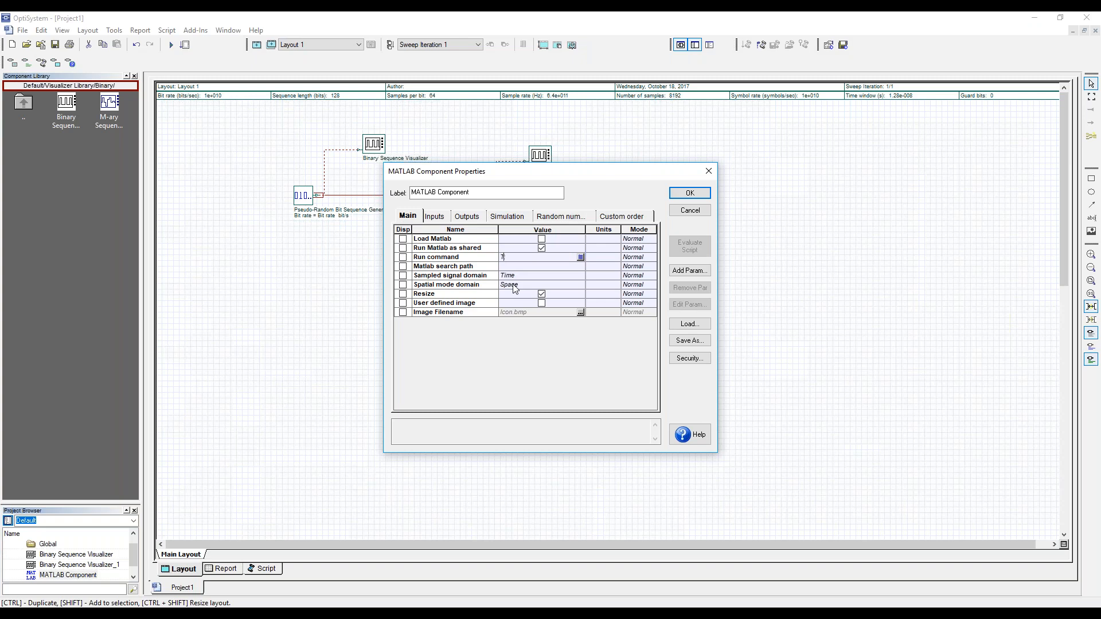
text(est)
click(684, 193)
Shrink the project window and close the Receiver Sensitivity BER - Q factor_preSweep.osd window without saving its changes.
drag(295, 13, 292, 200)
click(185, 130)
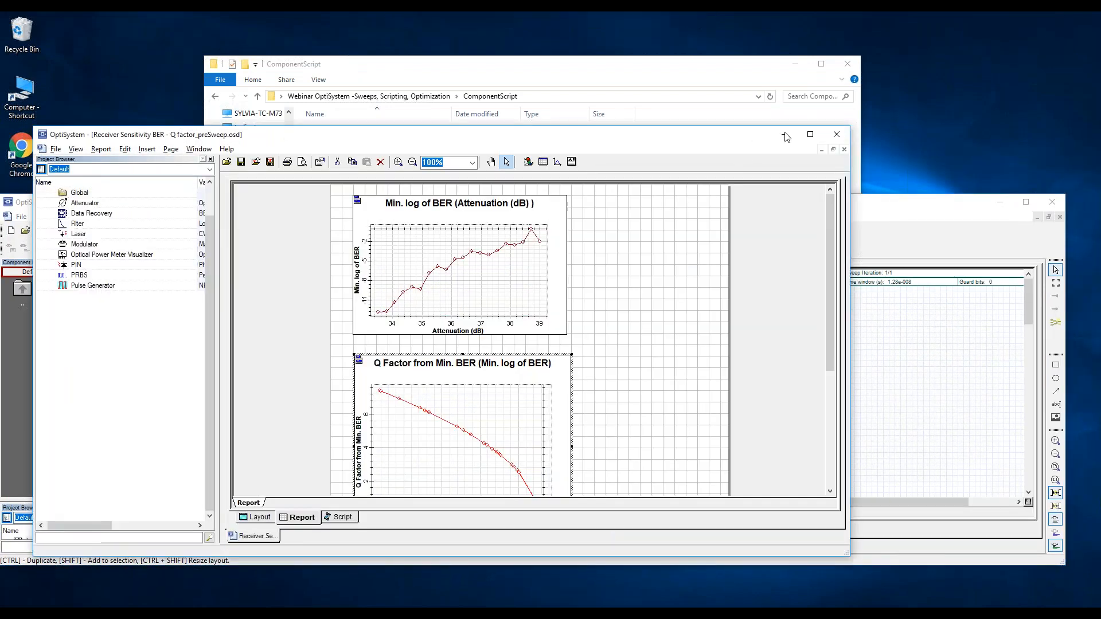
click(834, 138)
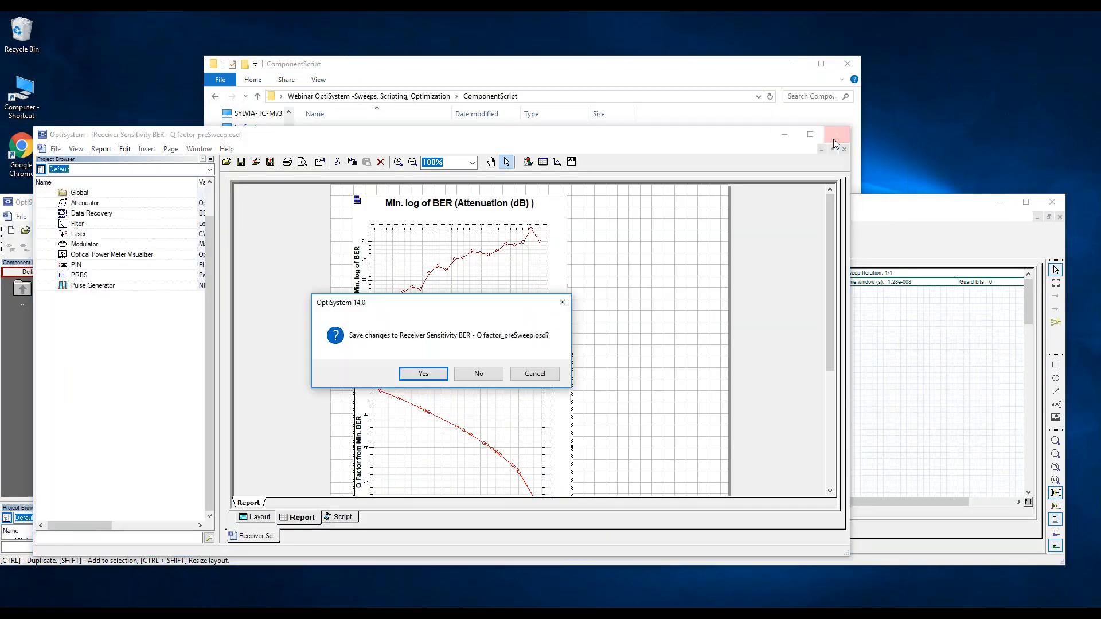
click(484, 374)
Move the project window off the desktop icons, create a text document named New Text Document.txt on the desktop and open it in Notepad.
drag(446, 202, 470, 200)
drag(143, 205, 247, 178)
right_click(64, 240)
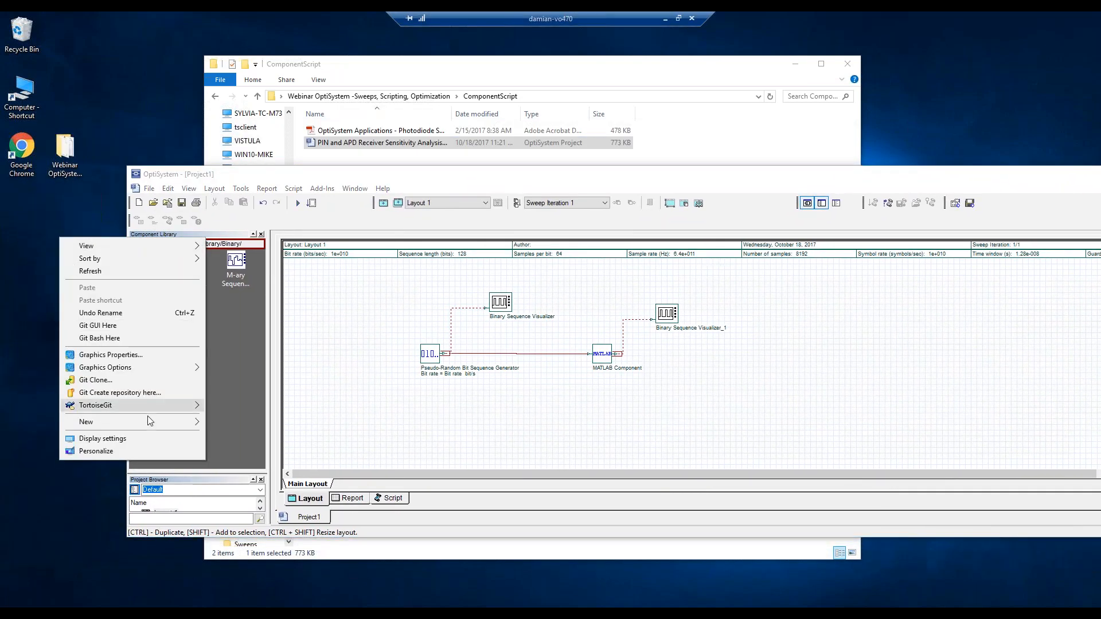
mouse_move(148, 421)
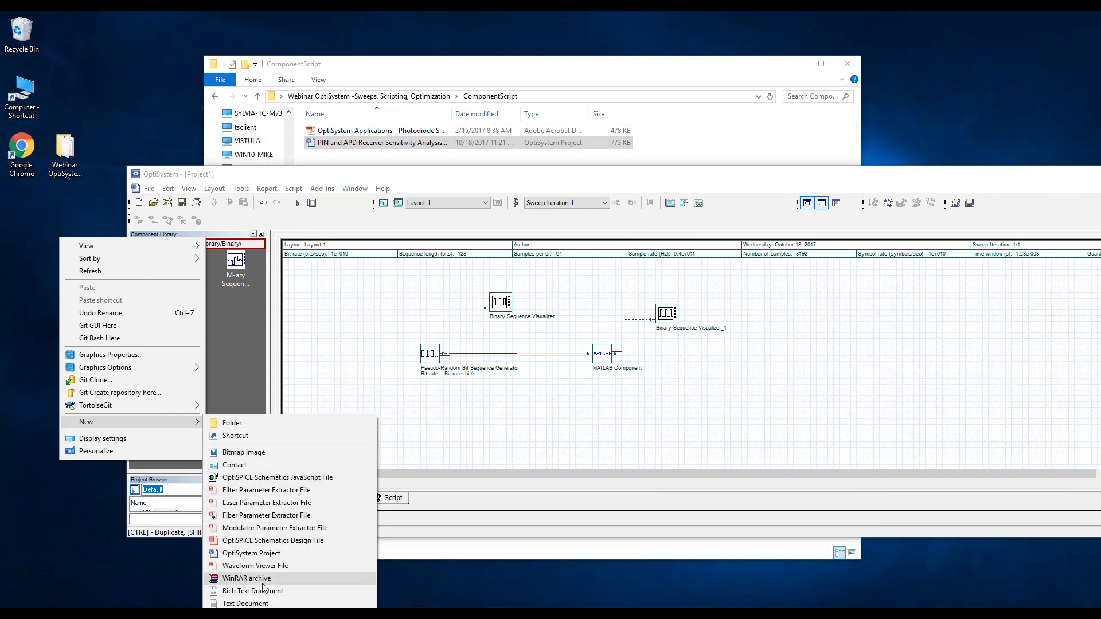
click(246, 602)
key(Return)
key(Return)
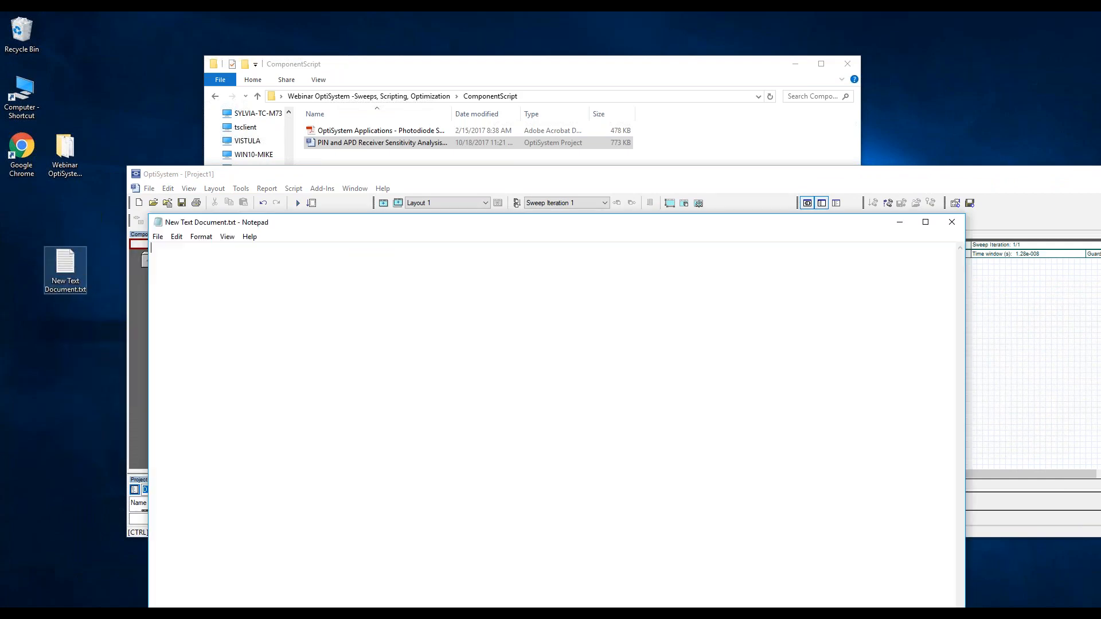
Write OutputPort1 = InputPort1; in the text document and save it as test.m on the desktop.
drag(274, 223, 309, 99)
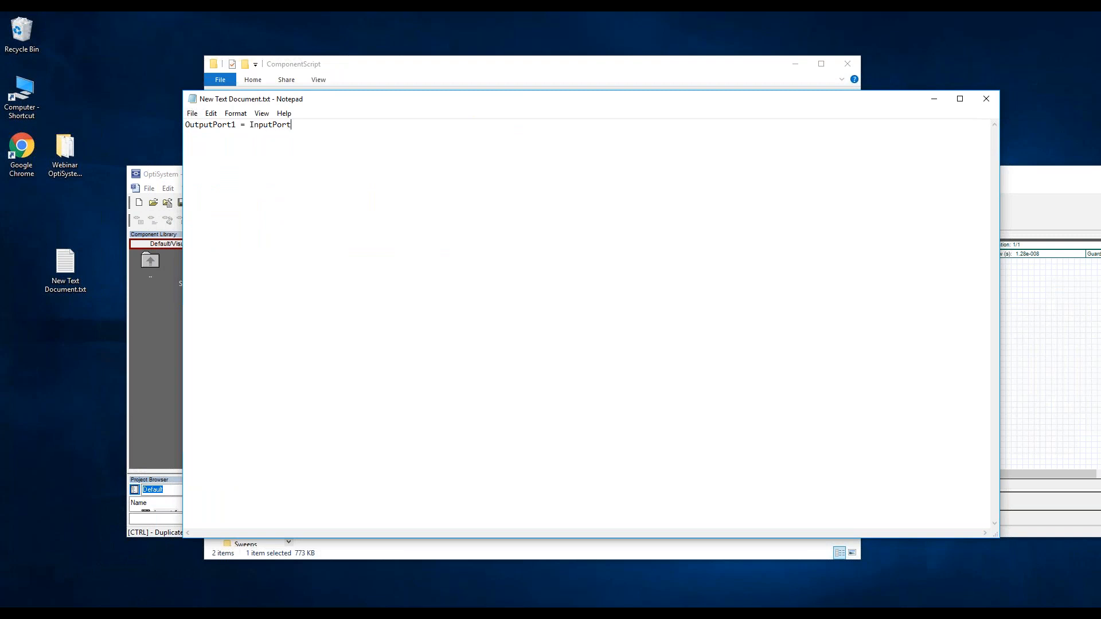
click(192, 113)
click(215, 165)
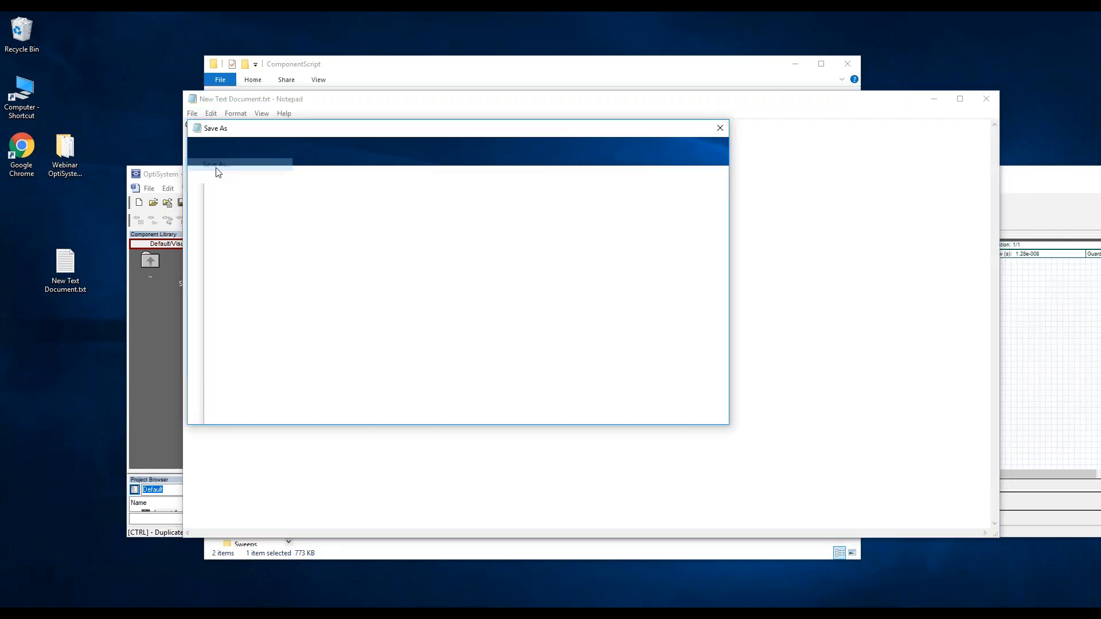
click(359, 393)
click(352, 407)
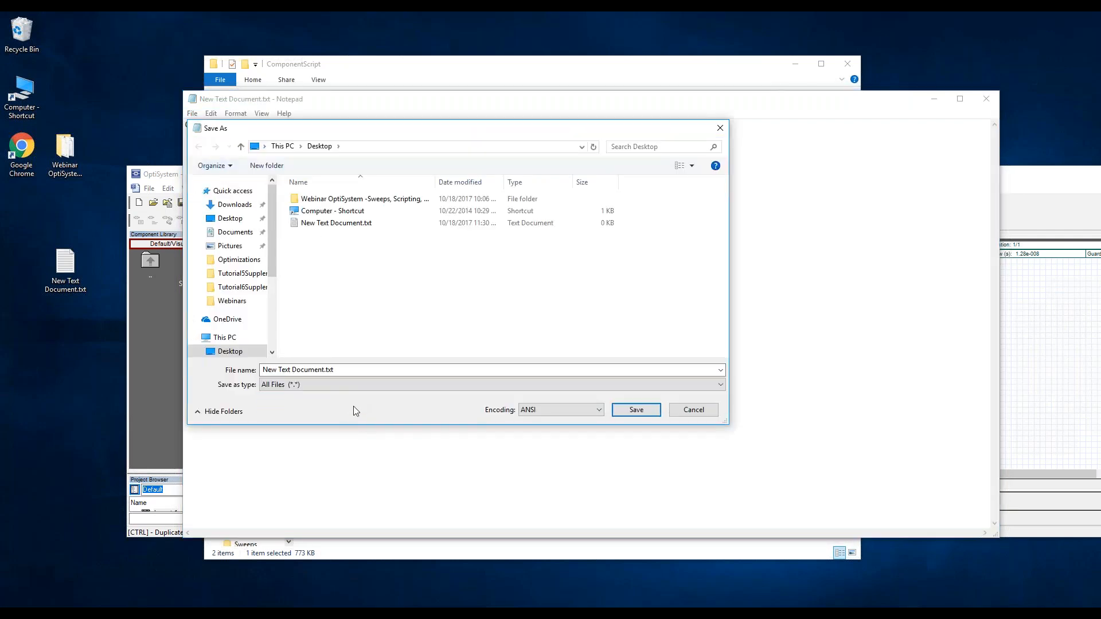
text(test.m)
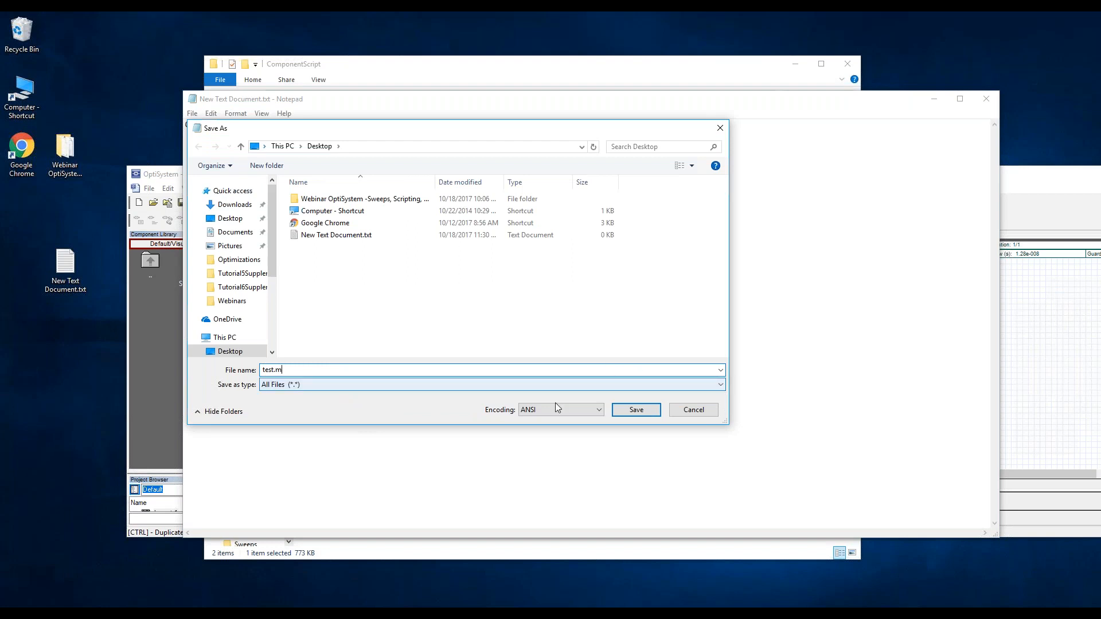
click(629, 410)
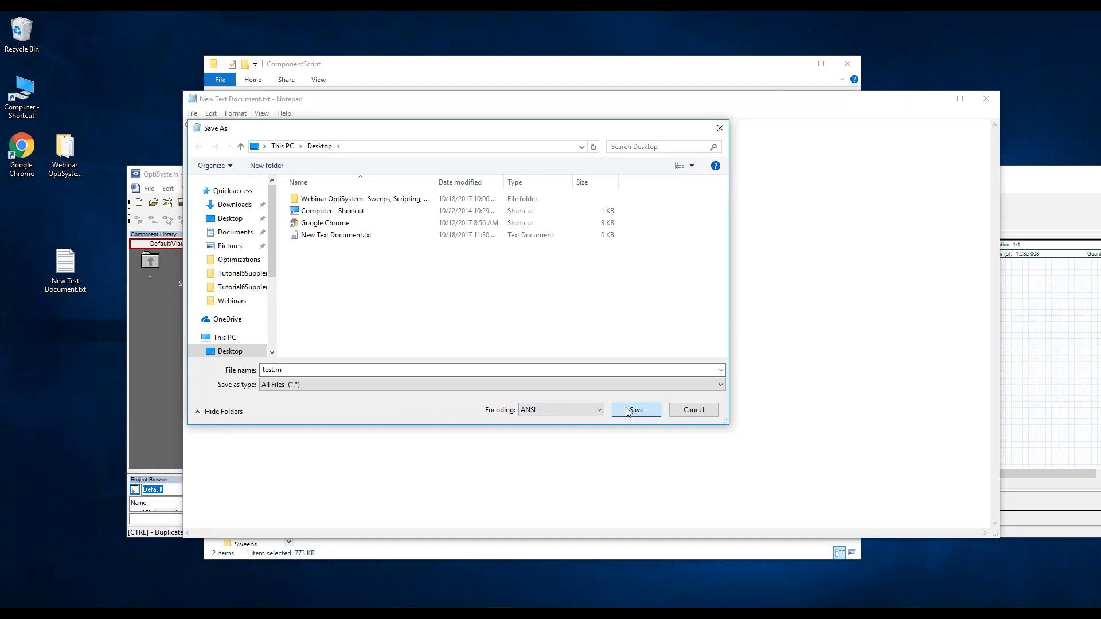
Move the Notepad window off the desktop icons and delete New Text Document.txt from the desktop.
drag(470, 108, 401, 171)
click(66, 263)
key(Delete)
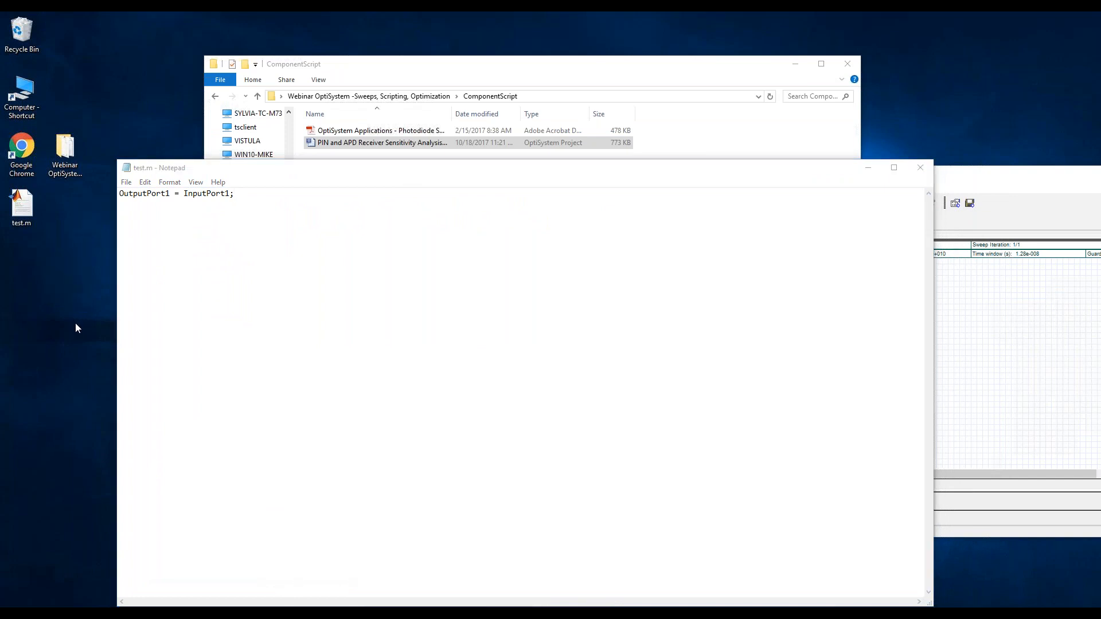
drag(309, 171, 253, 189)
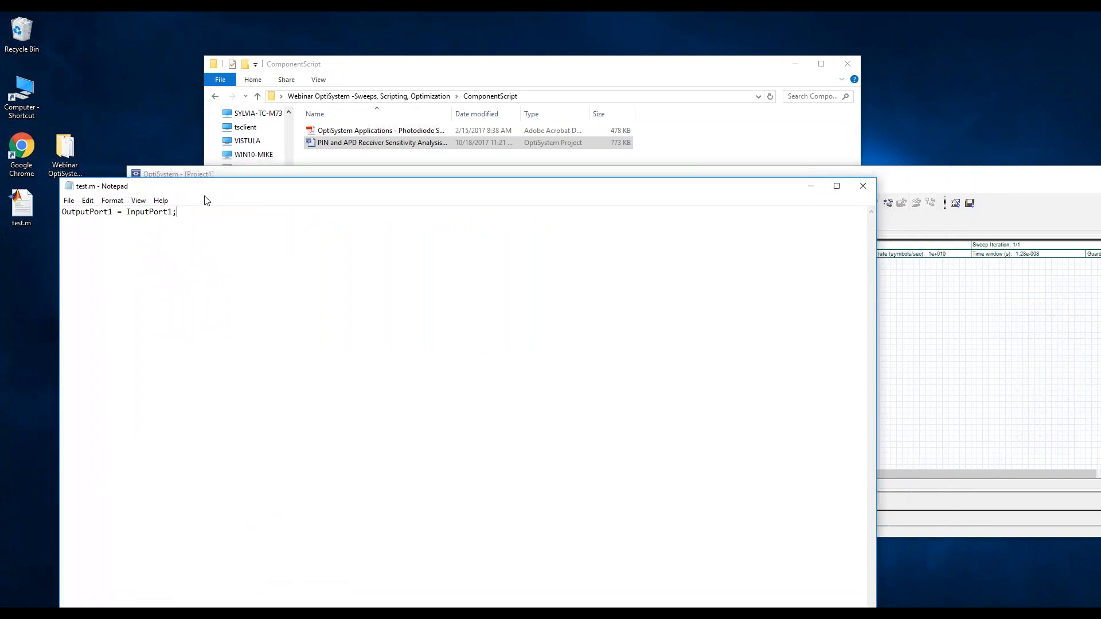
Switch to the OptiSystem project window and reposition and enlarge it, keeping test.m on the desktop uncovered.
drag(849, 173, 825, 173)
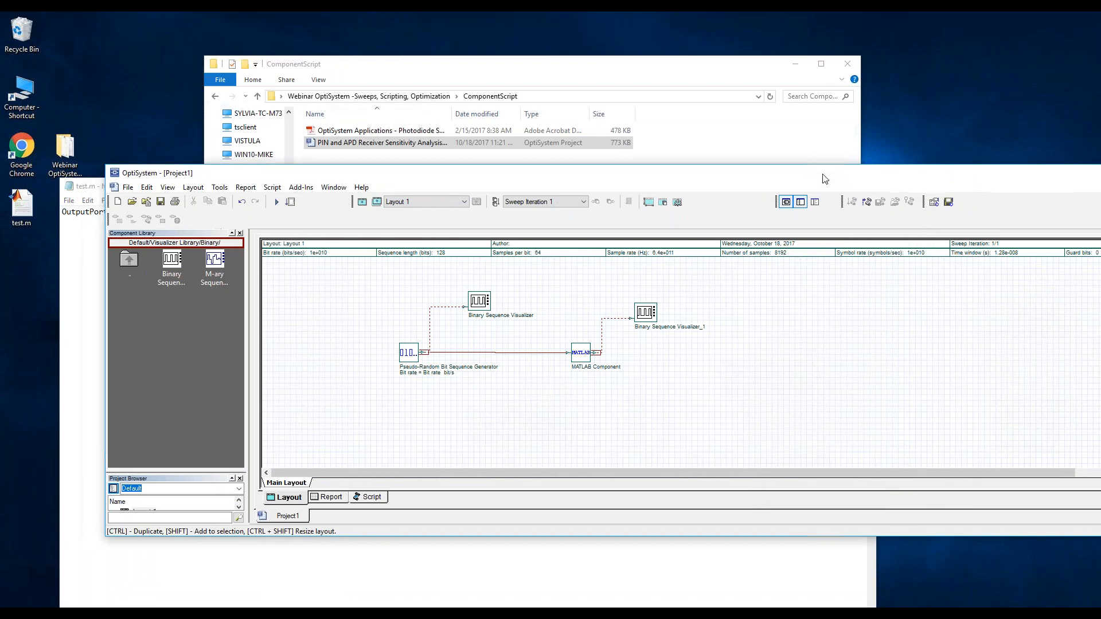
drag(519, 173, 492, 29)
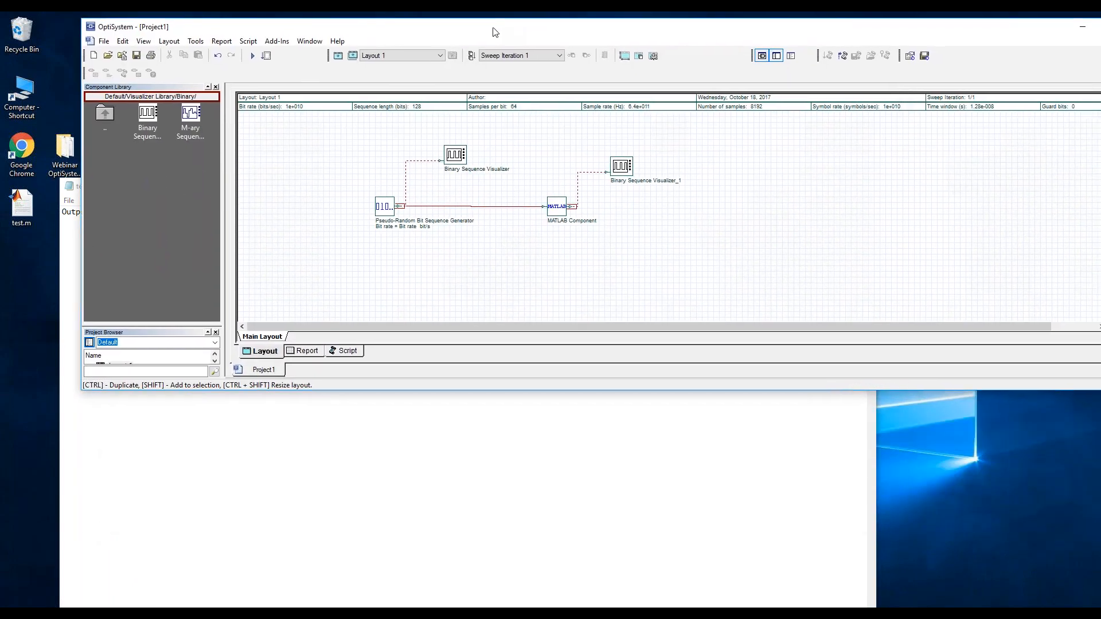
drag(400, 396, 383, 607)
drag(458, 23, 425, 24)
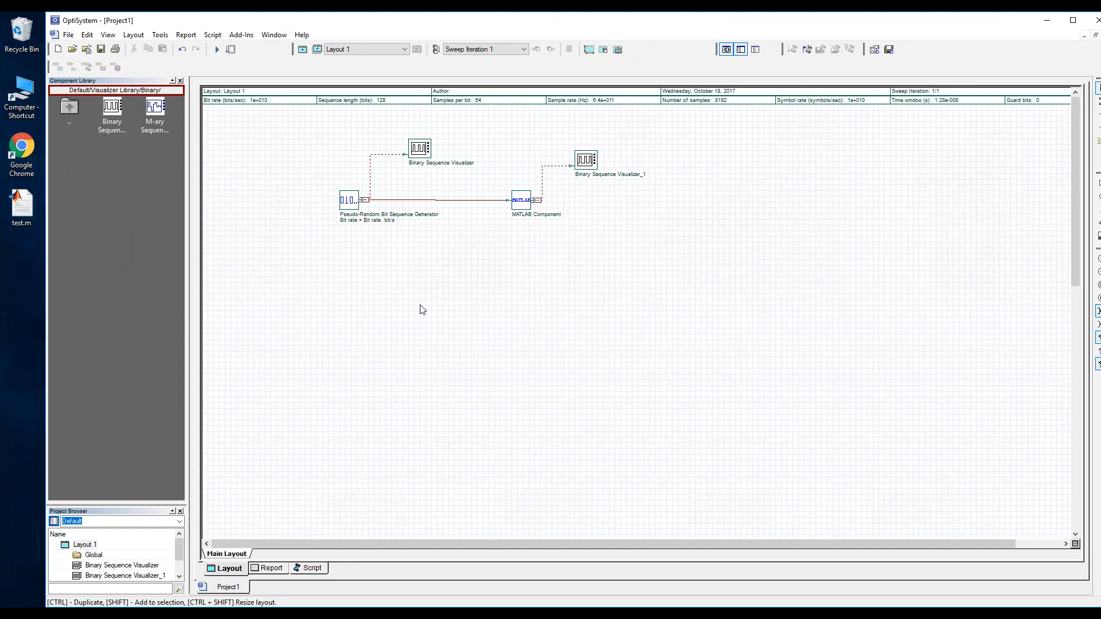
Copy the path of test.m from the desktop and paste it as the MATLAB Component's Matlab search path.
double_click(525, 206)
click(536, 268)
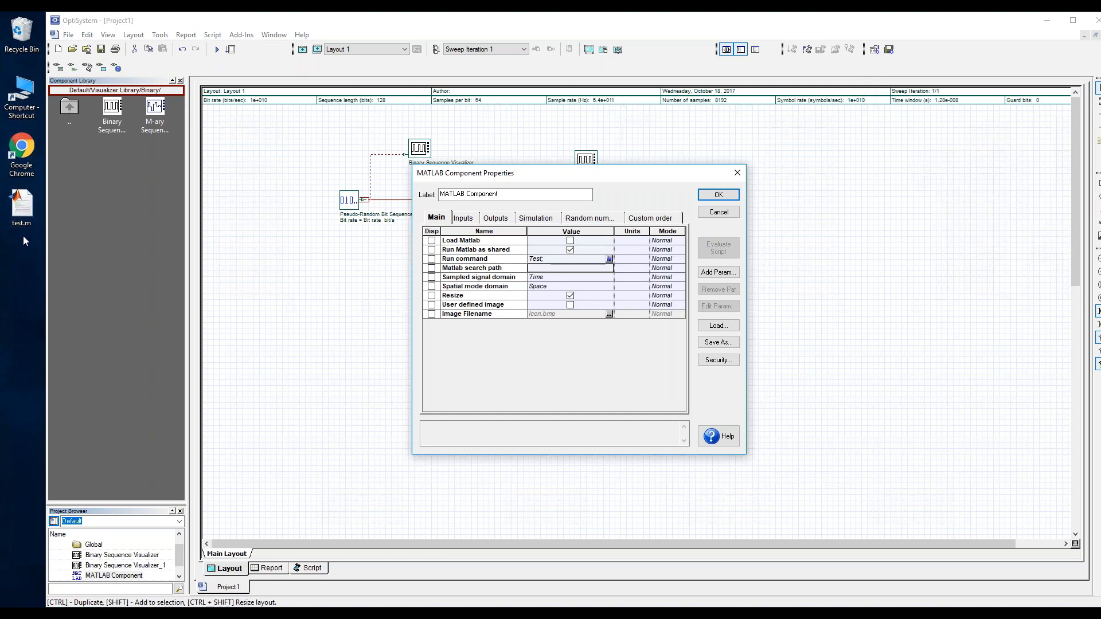
click(25, 207)
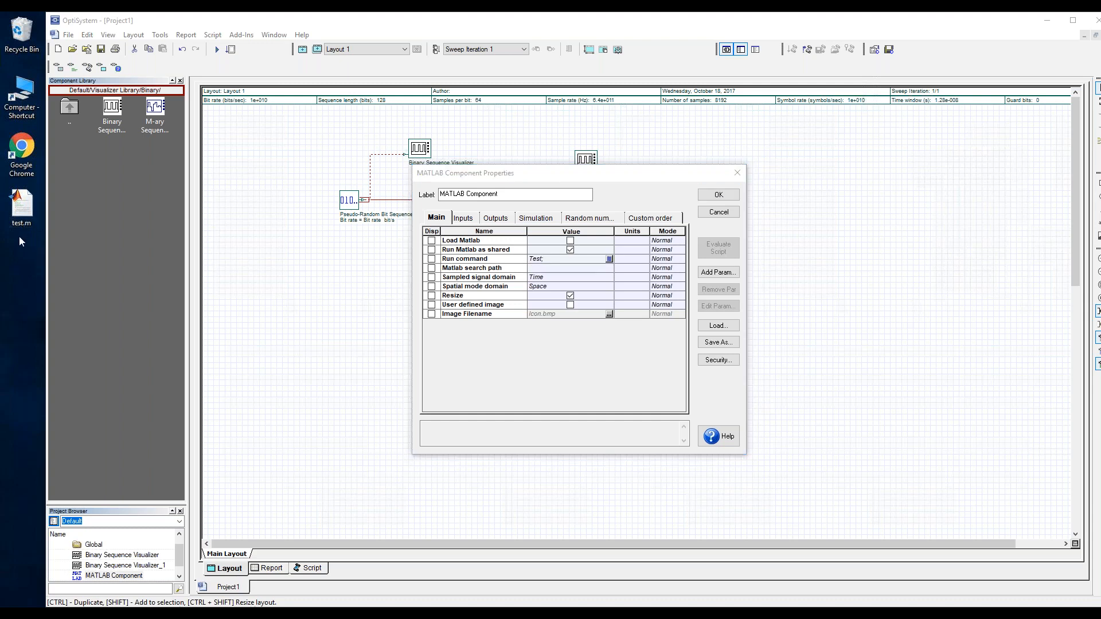
right_click(26, 208)
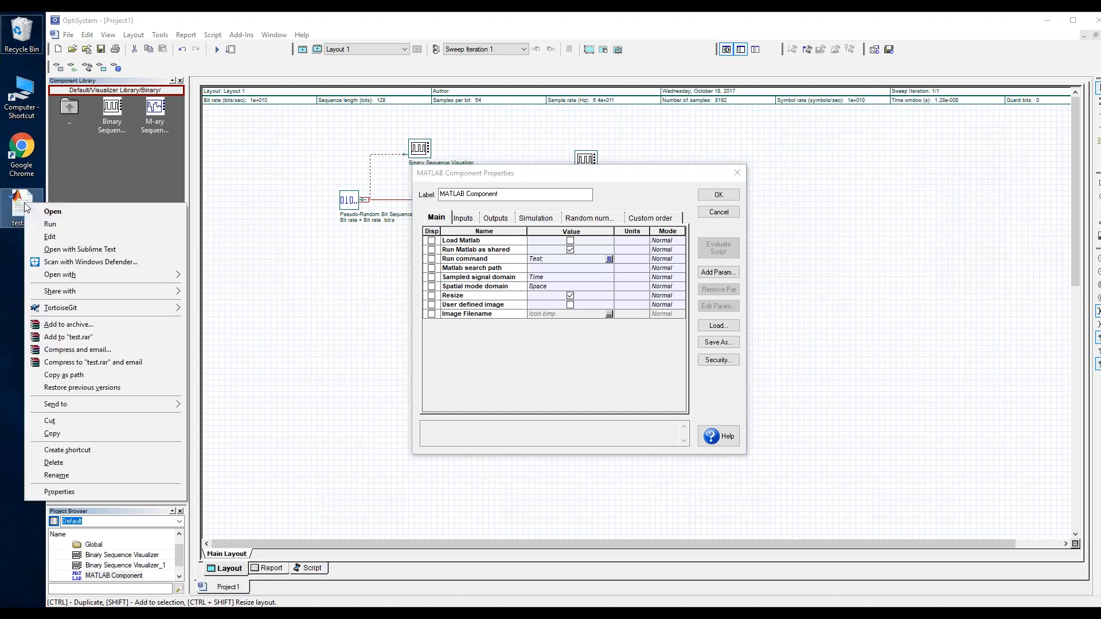
click(88, 376)
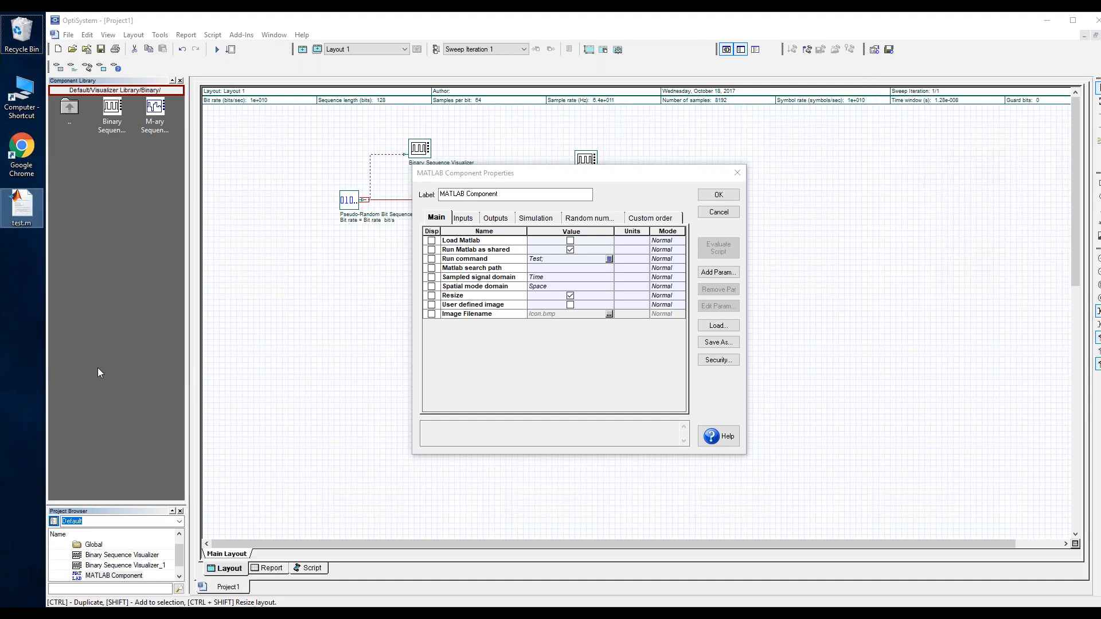
click(561, 269)
key(ctrl+v)
key(Return)
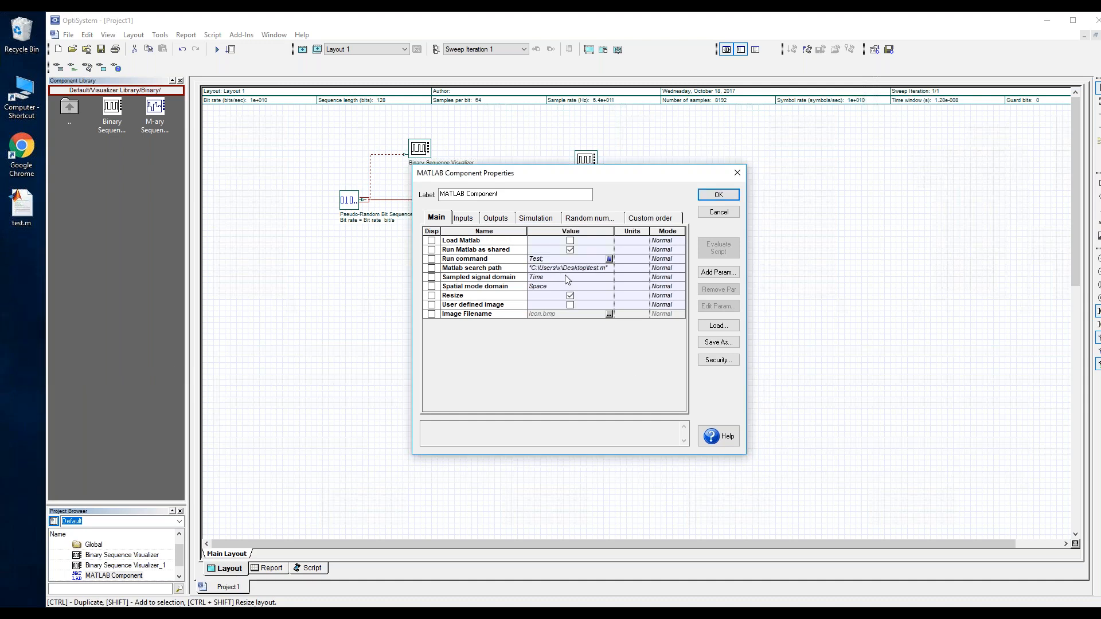
Trim the Matlab search path to the Desktop folder, without quotation marks or file name, and accept the properties.
click(531, 267)
click(532, 267)
key(BackSpace)
key(BackSpace)
double_click(575, 269)
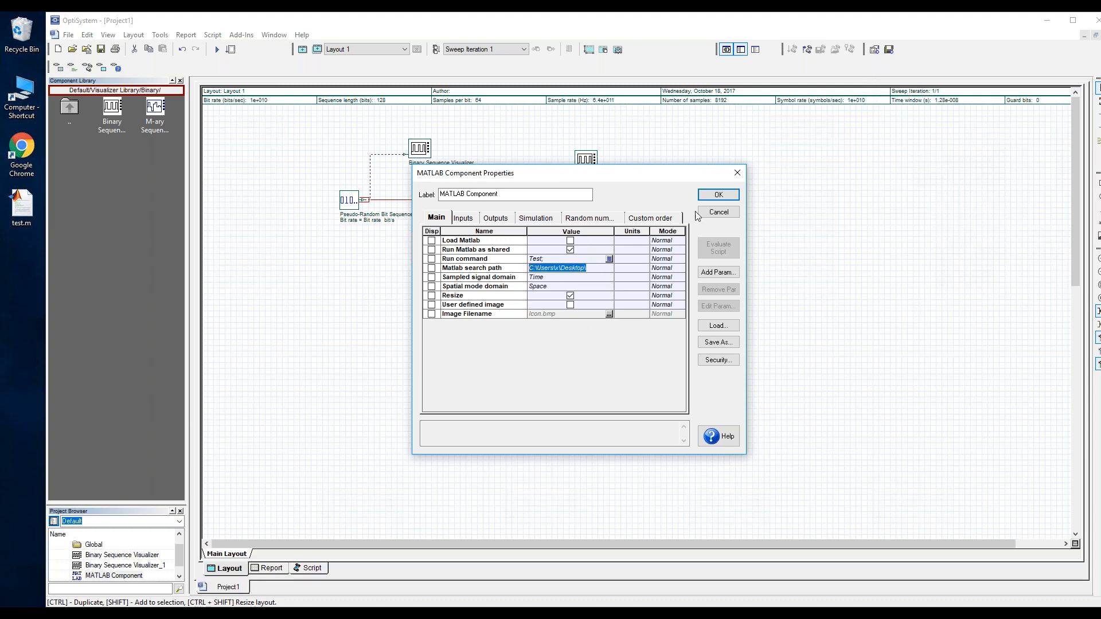
click(713, 196)
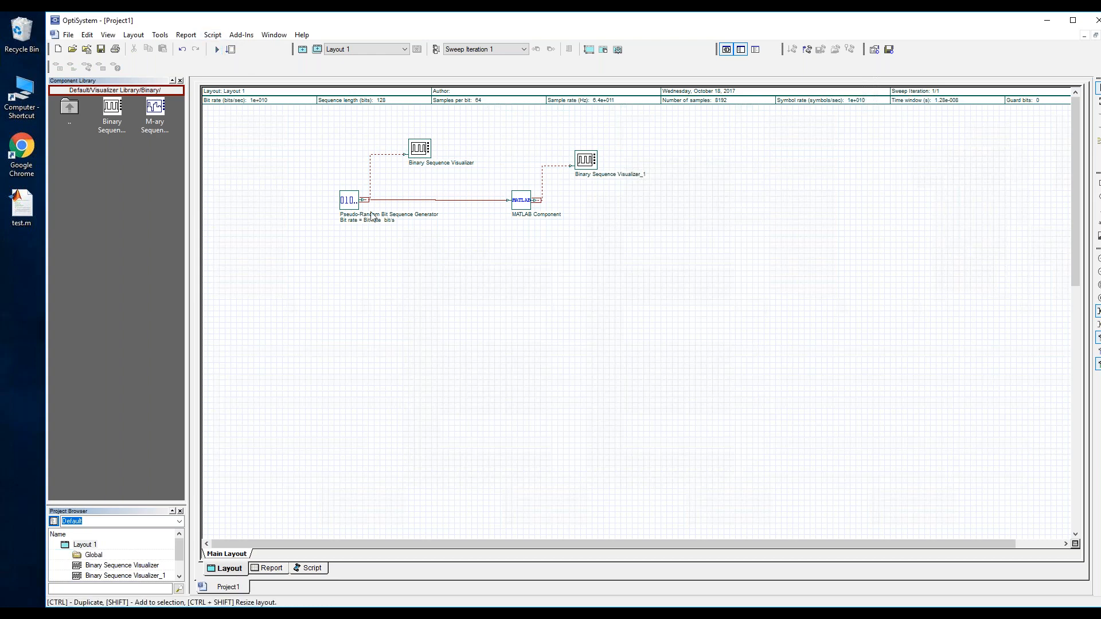
Check the MATLAB Component's main properties, calculate the whole project and close the calculation window.
double_click(528, 199)
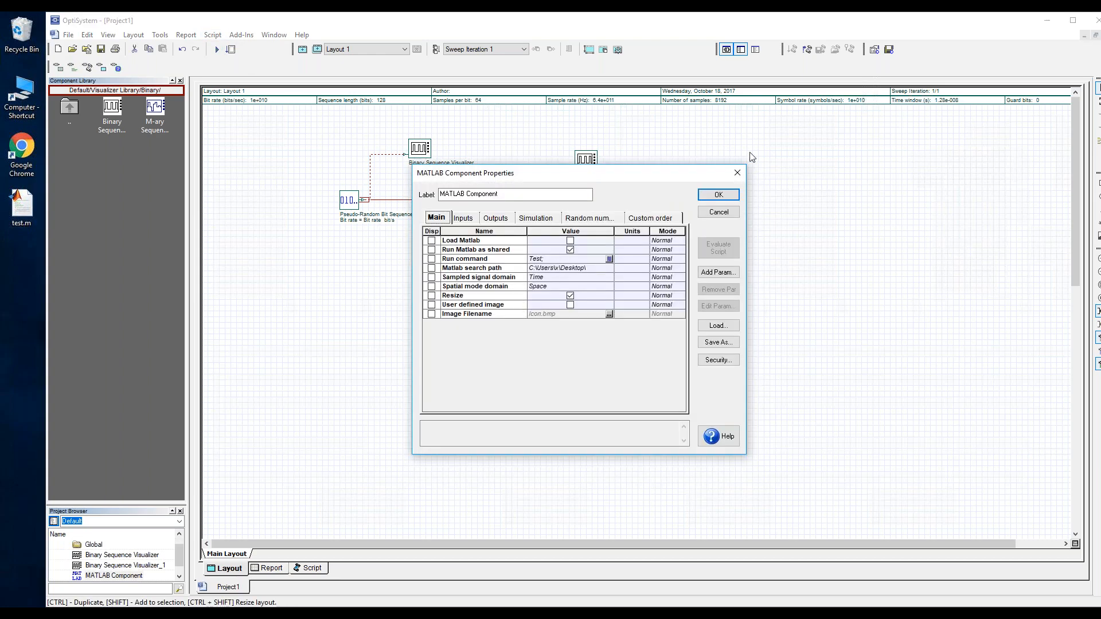
click(718, 194)
click(217, 49)
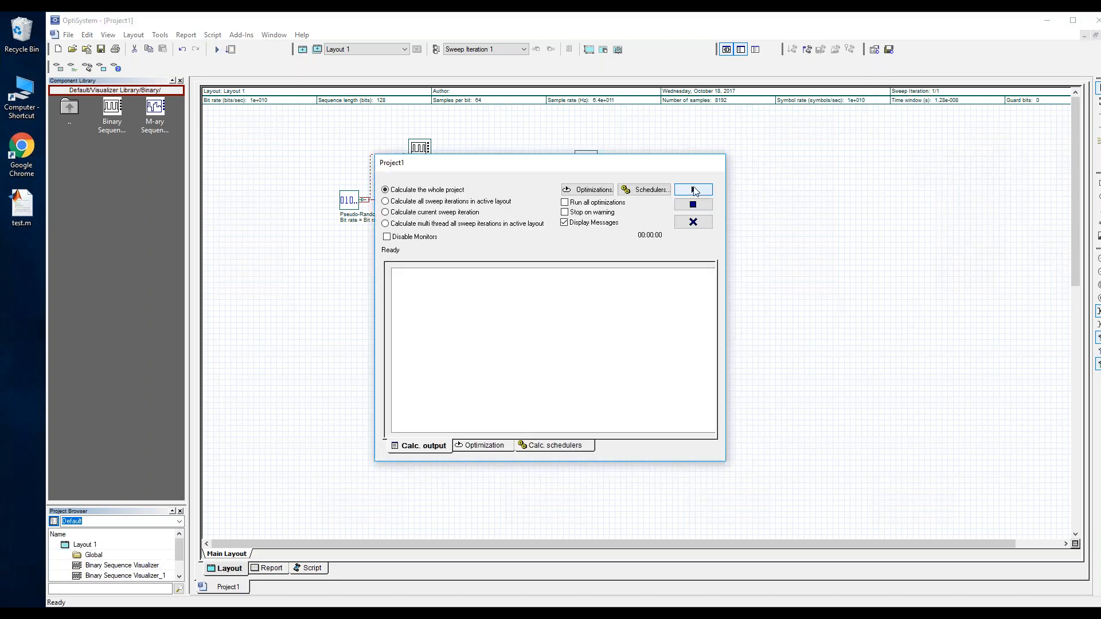
click(693, 190)
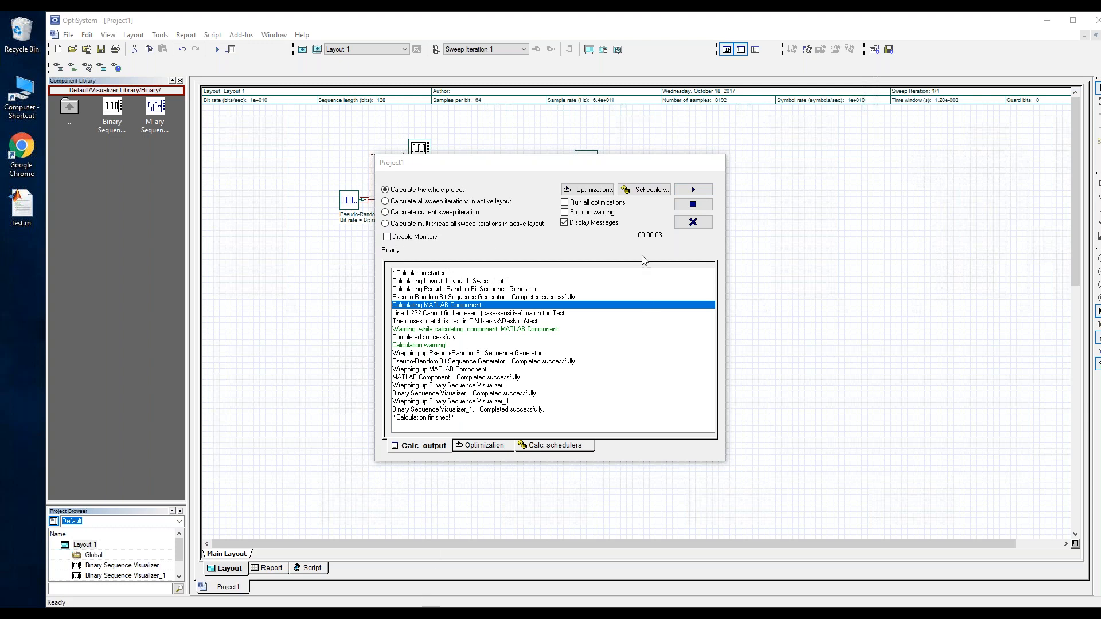
click(692, 222)
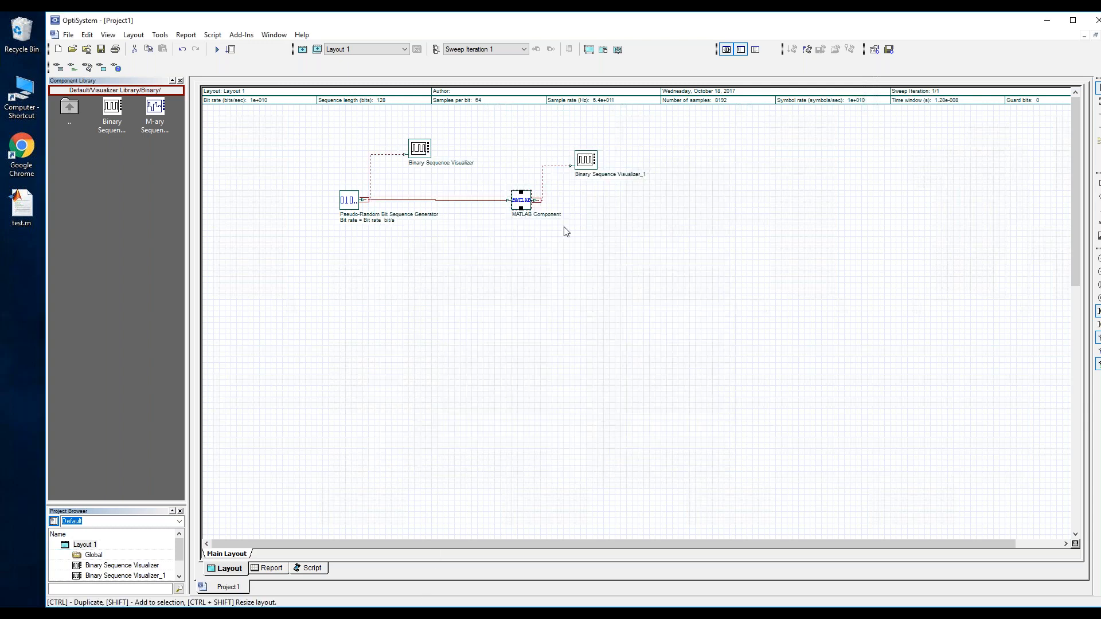
Set the MATLAB Component's Run command to lowercase test; and accept the properties.
double_click(525, 206)
click(534, 260)
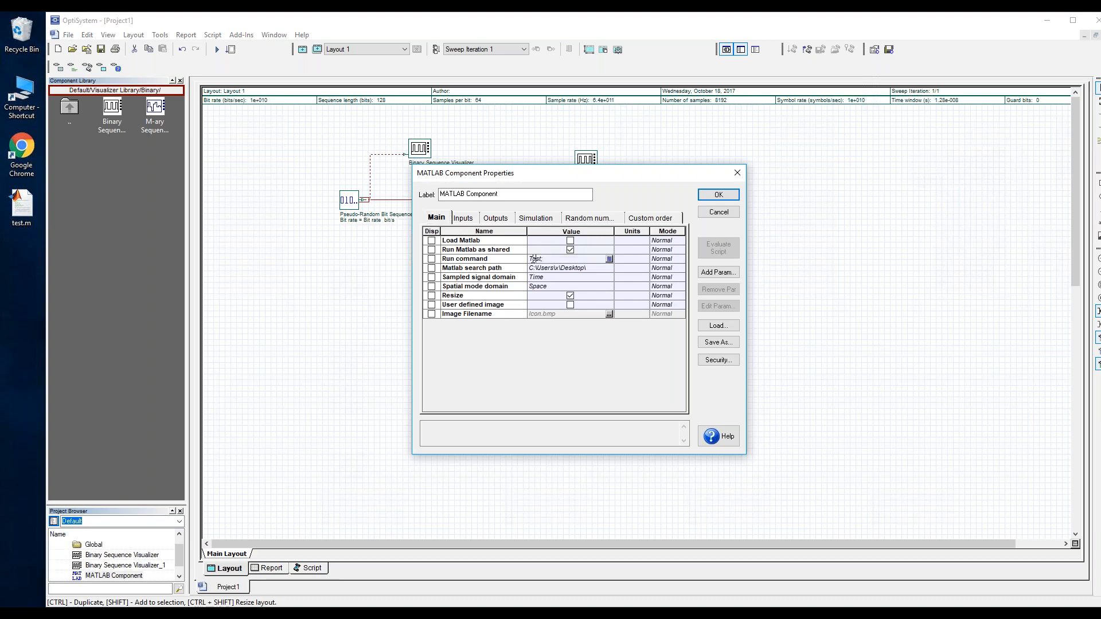
key(BackSpace)
text(t)
click(717, 195)
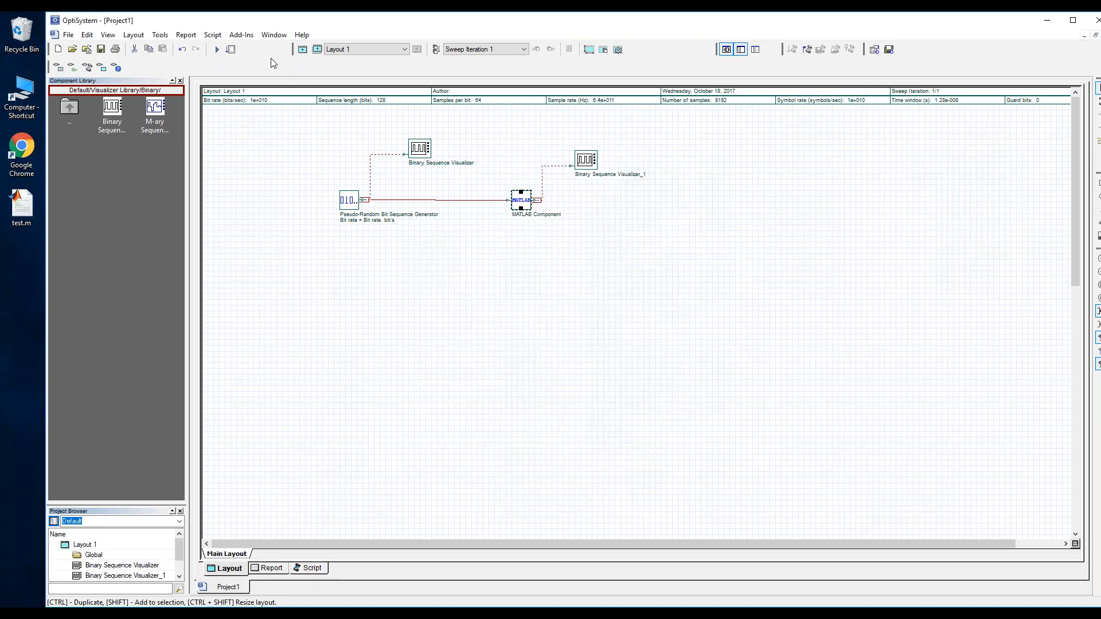
Recalculate the whole project with the corrected Run command and close the calculation window.
click(217, 49)
click(704, 194)
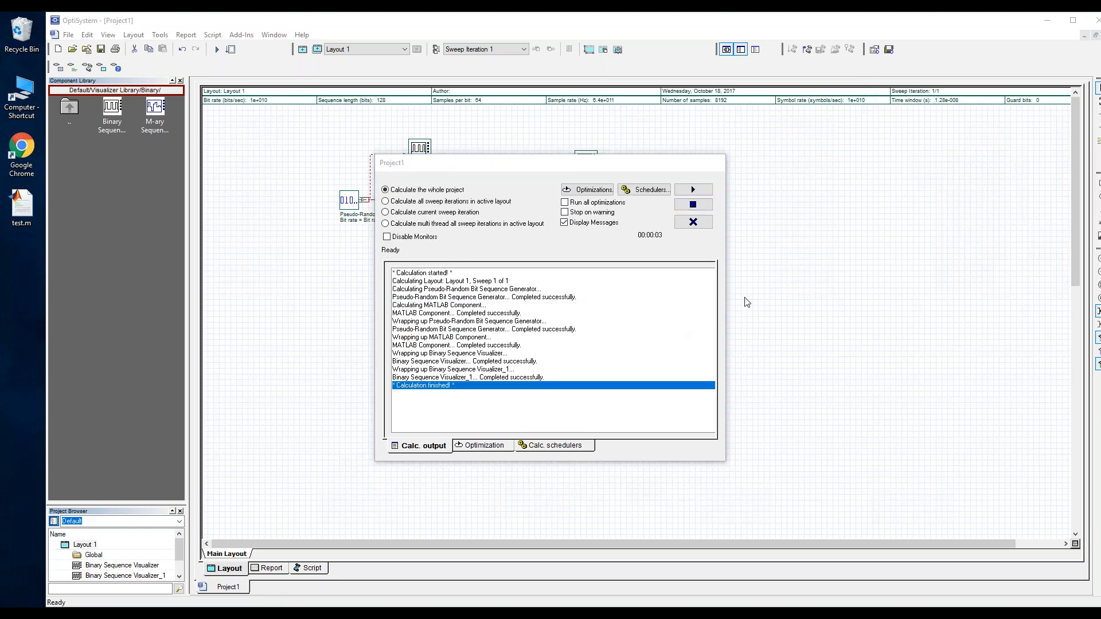
click(692, 222)
Examine the Binary Sequence Visualizer_1 graph alongside the test.m script in Notepad, and close the graph.
double_click(588, 157)
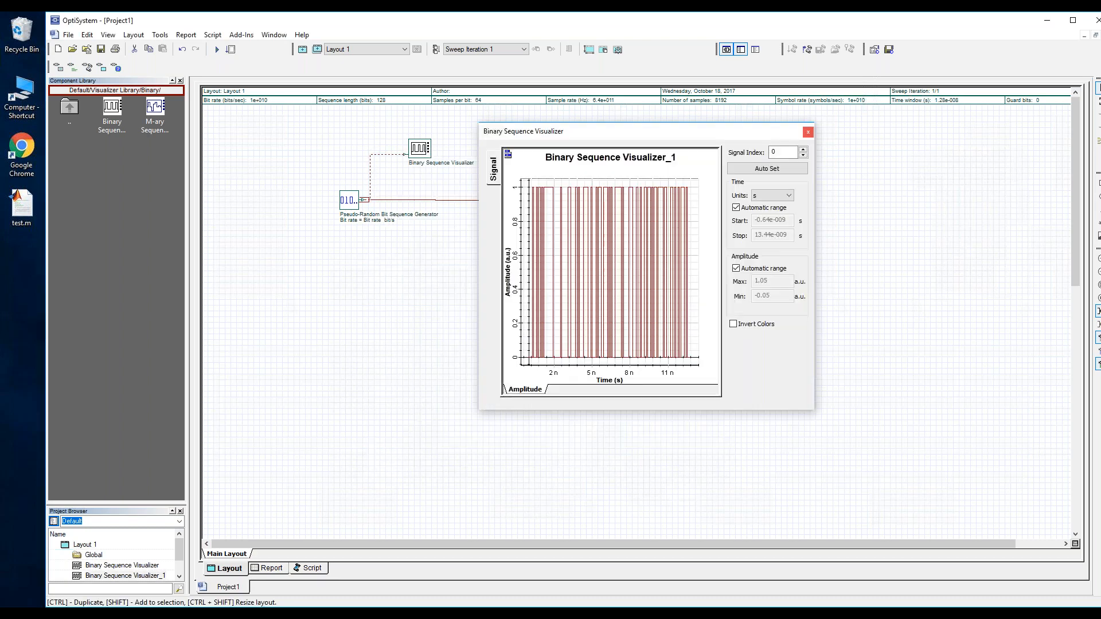
drag(593, 137, 653, 133)
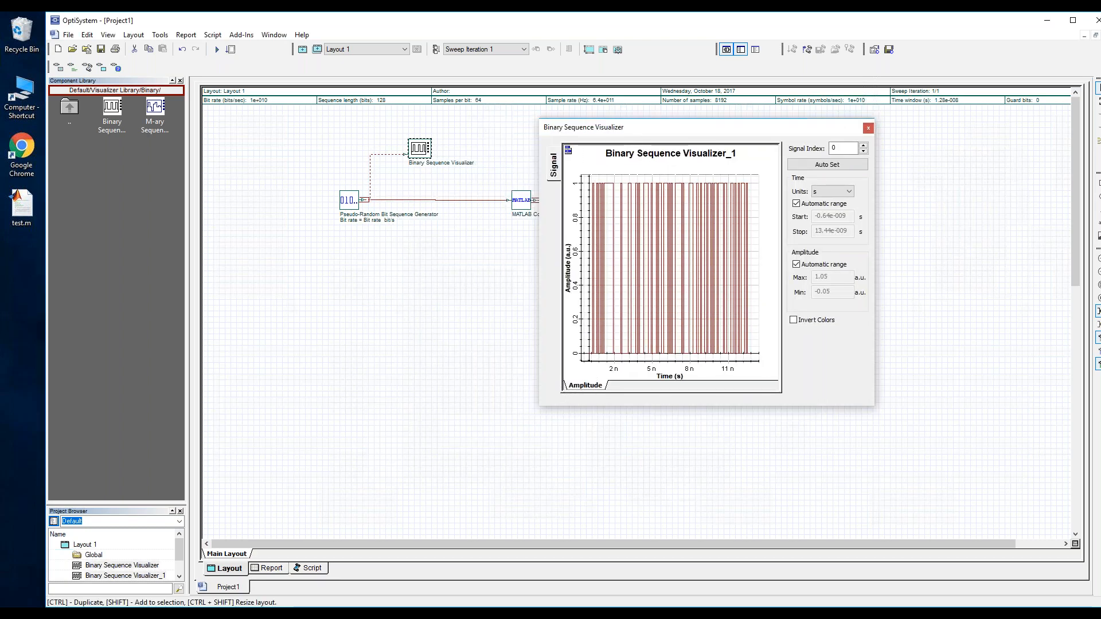
double_click(419, 148)
click(462, 128)
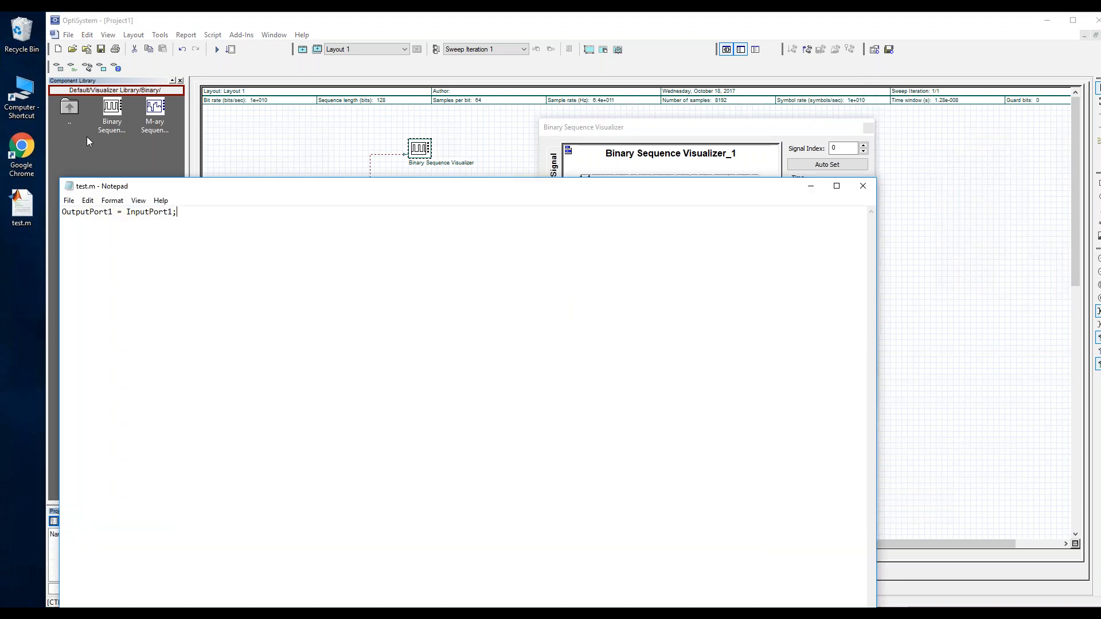
drag(134, 189, 235, 153)
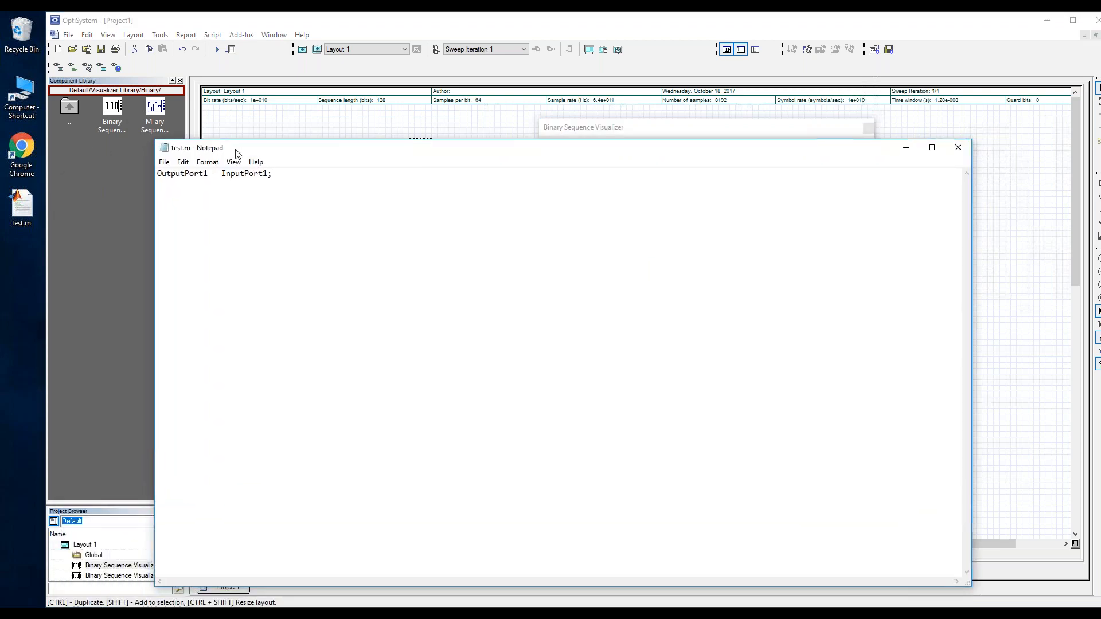
click(489, 24)
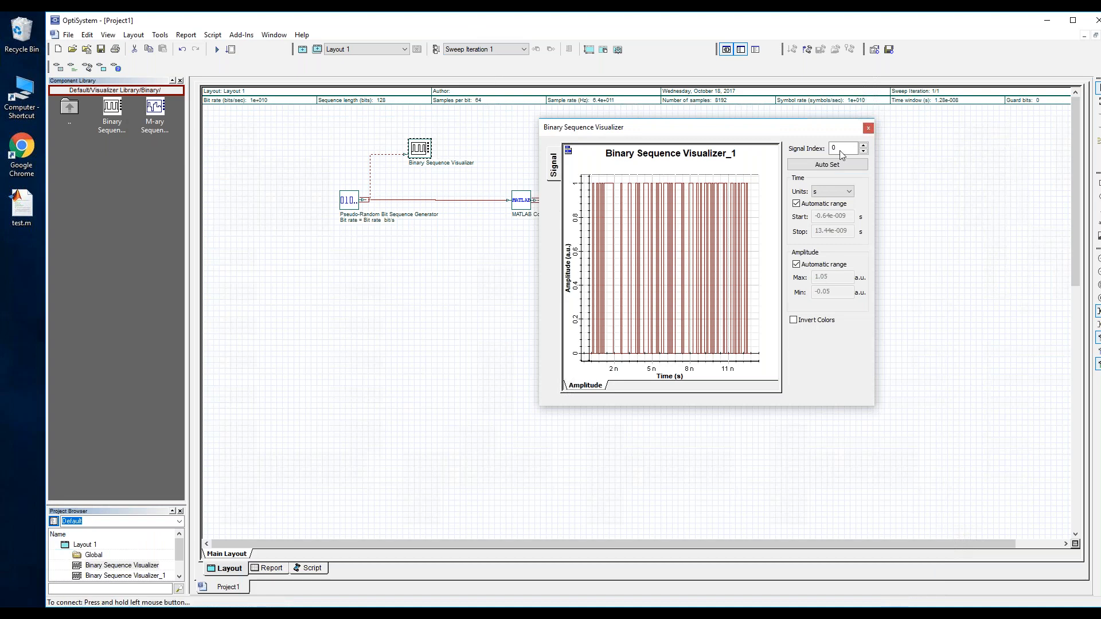
click(868, 128)
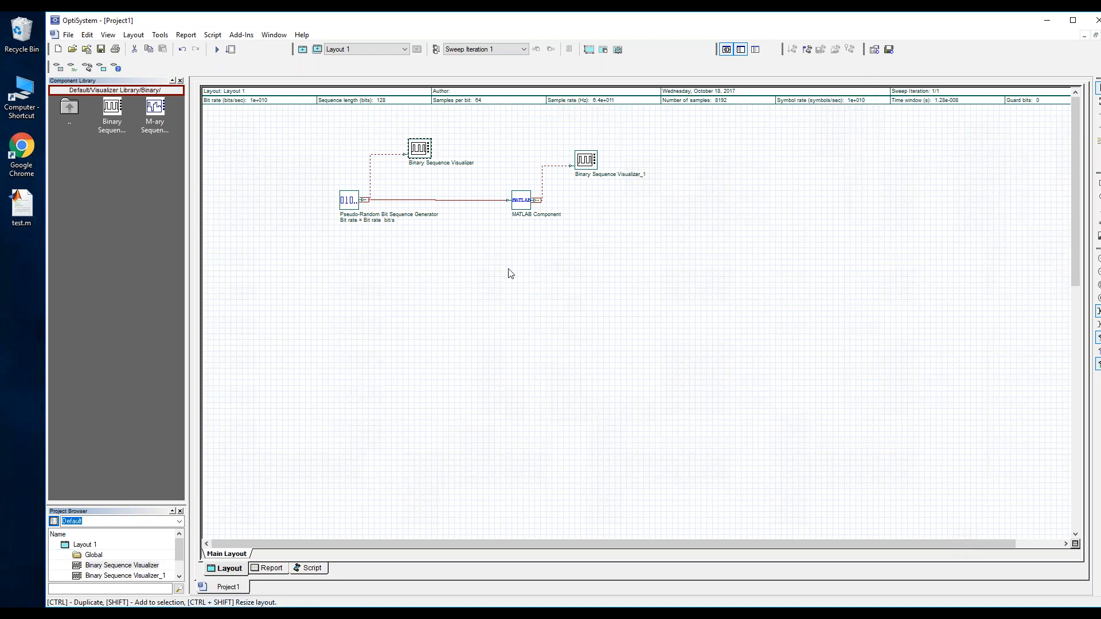
Enable Load Matlab in the MATLAB Component's properties and accept them.
double_click(522, 206)
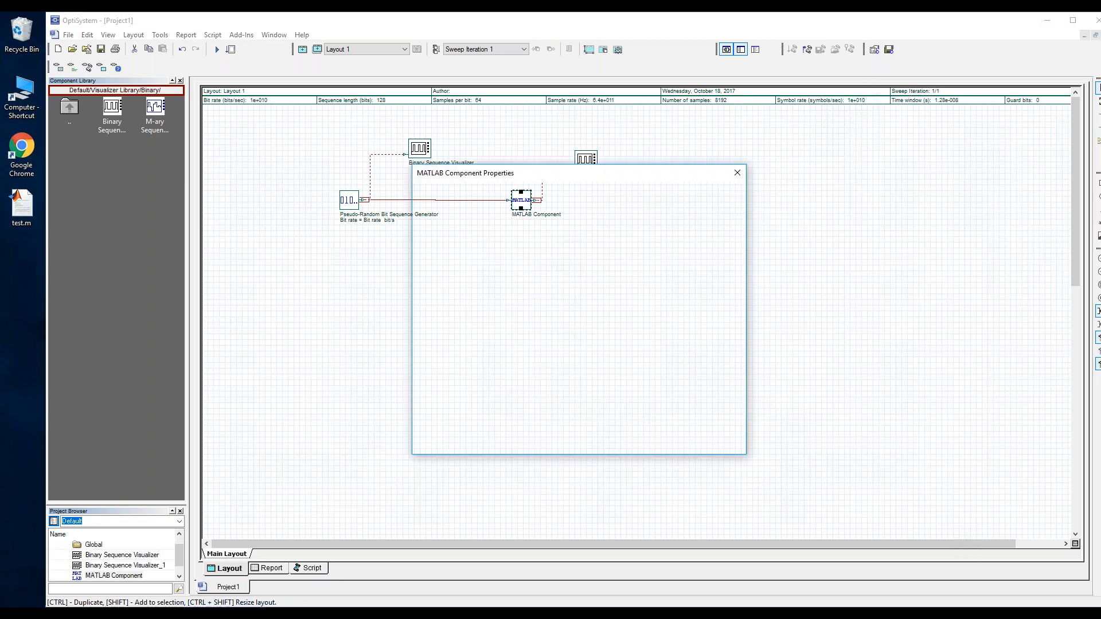
drag(514, 191, 478, 258)
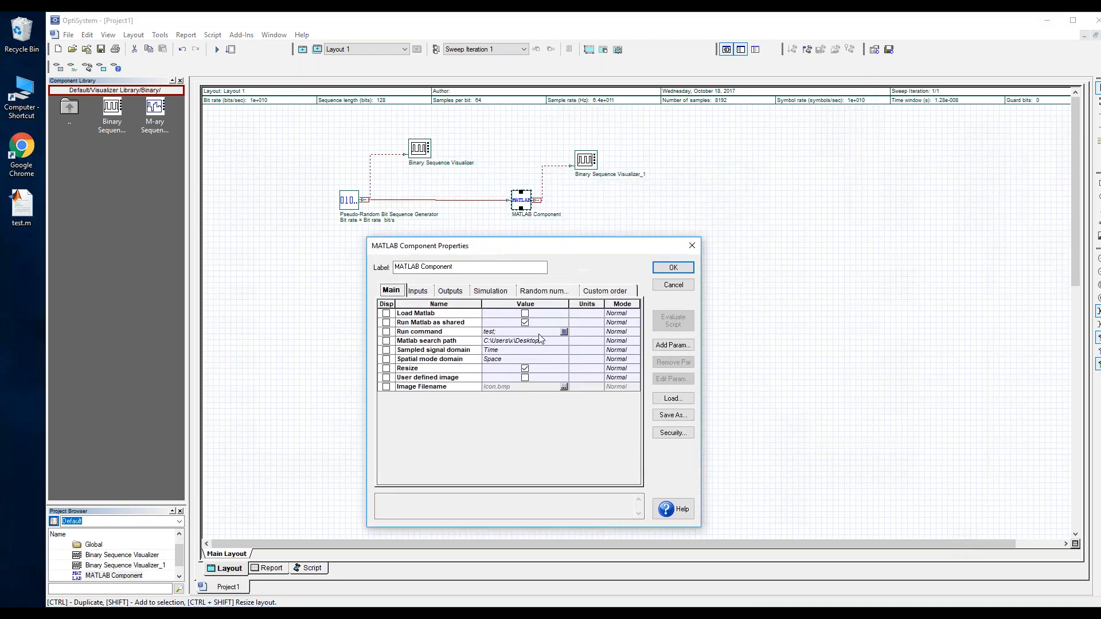
click(524, 318)
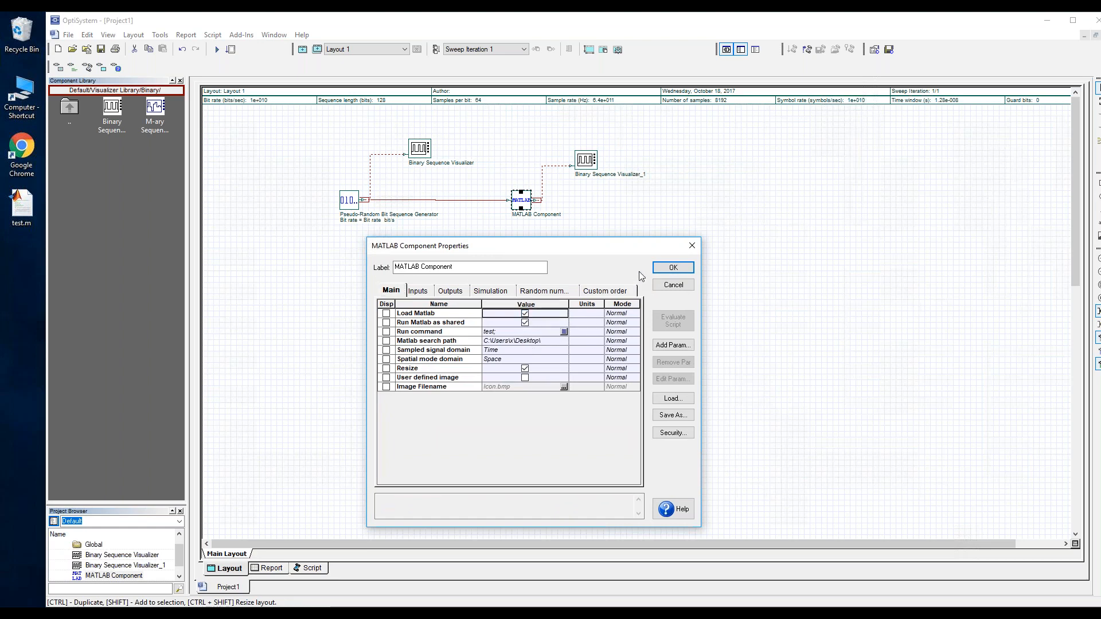
click(658, 265)
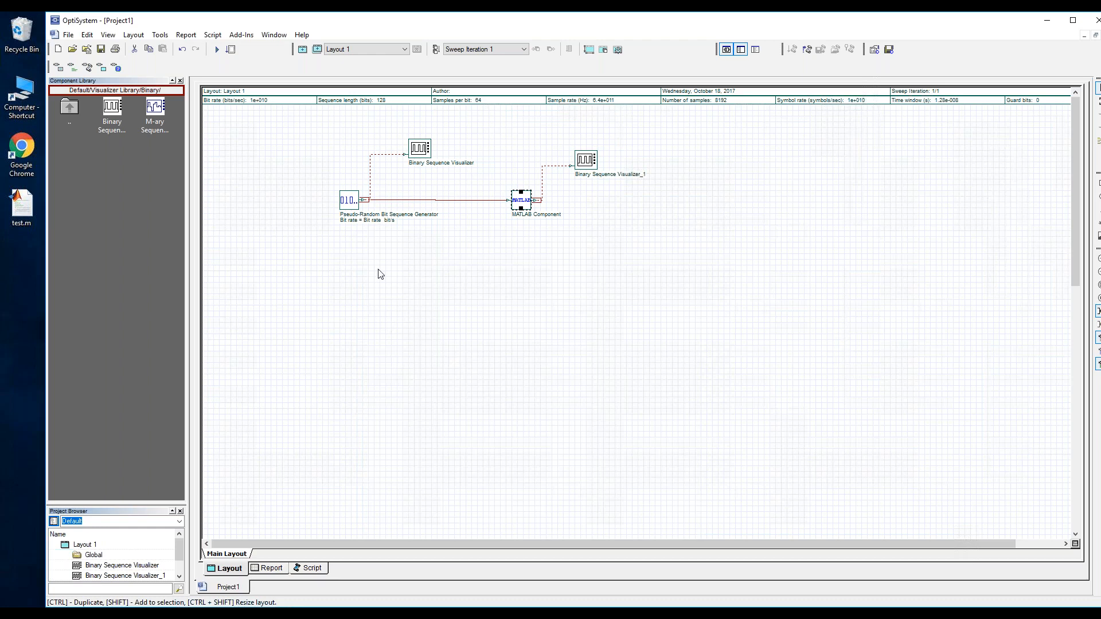
Calculate the whole project with MATLAB loading enabled and close the calculation window.
click(217, 49)
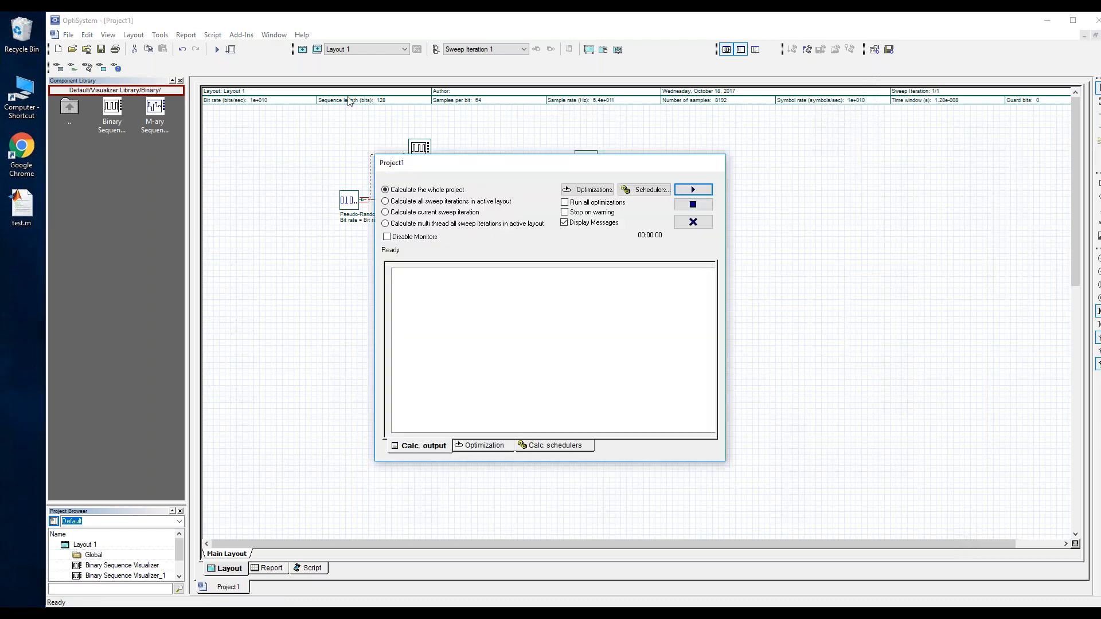
click(693, 190)
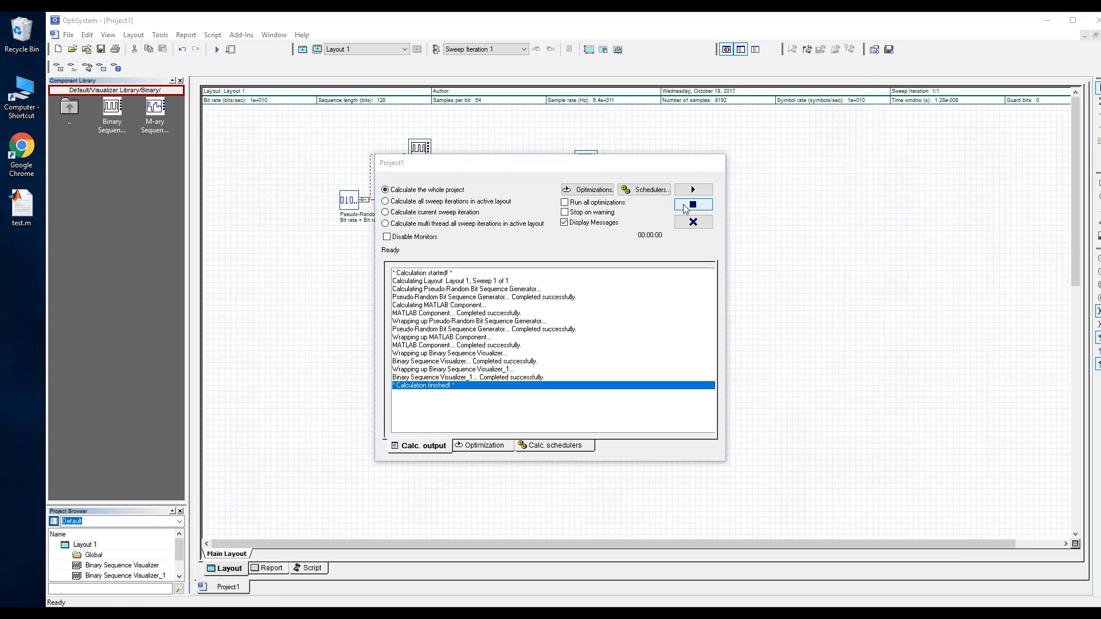
click(691, 222)
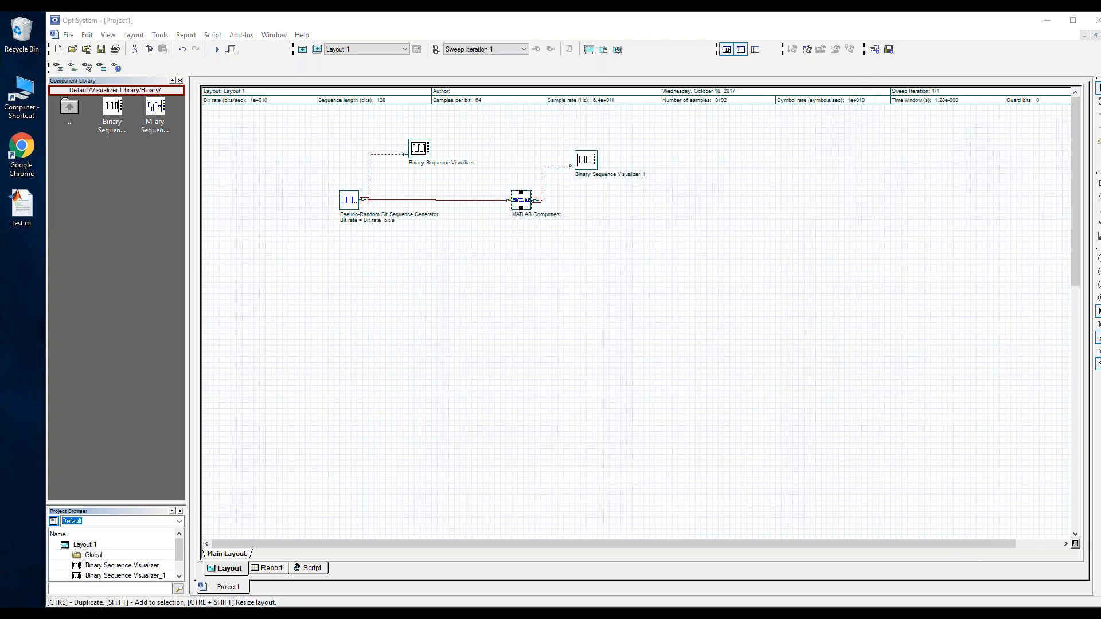
Run the workspace command in the MATLAB Command Window to display the variables passed from OptiSystem.
drag(340, 102, 199, 66)
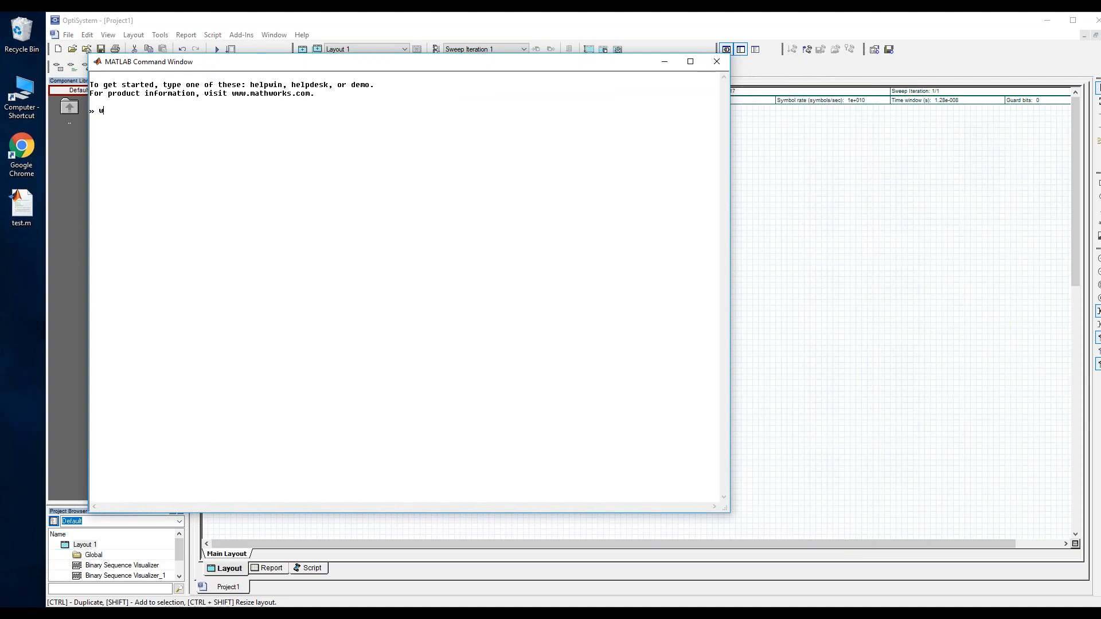
text(or)
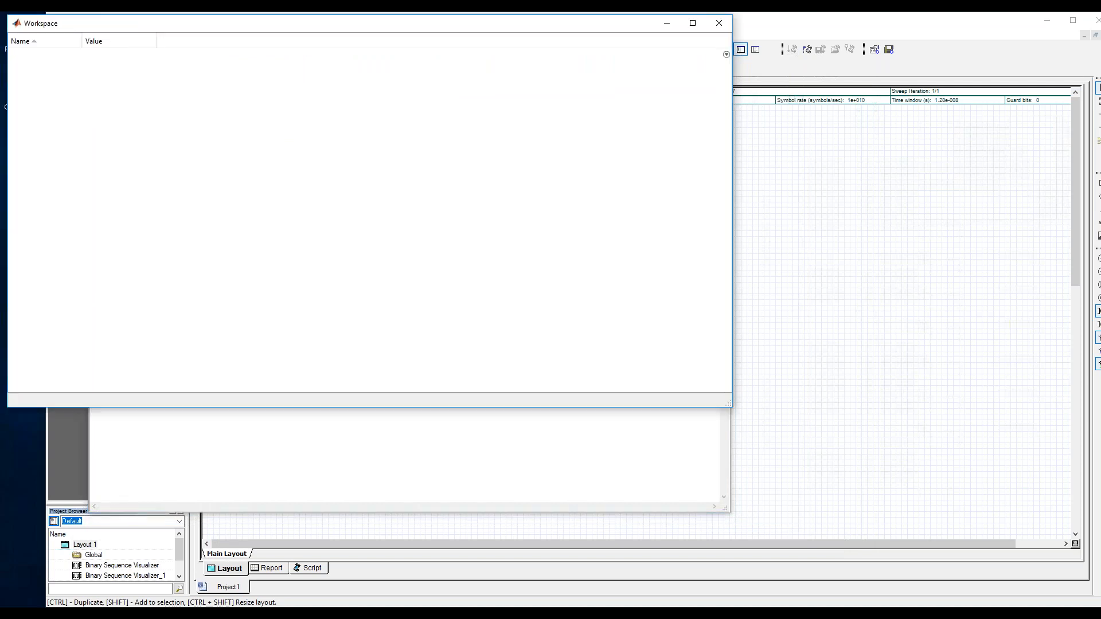
drag(195, 53, 298, 145)
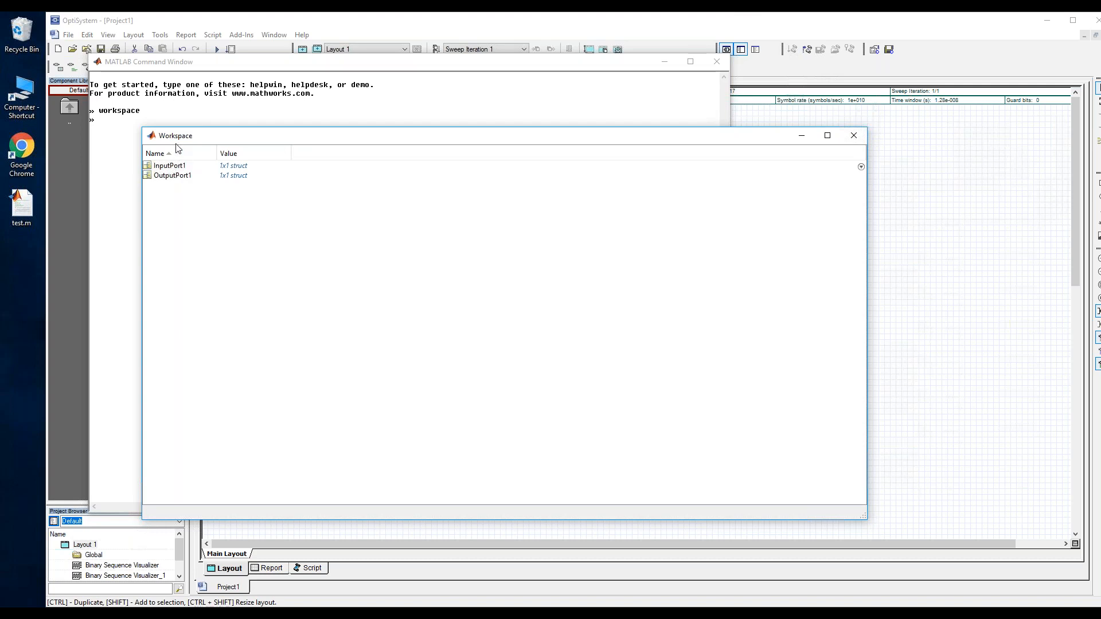
Examine the fields of the InputPort1 structure and its Sequence array, and close the variable viewer.
click(182, 169)
double_click(221, 172)
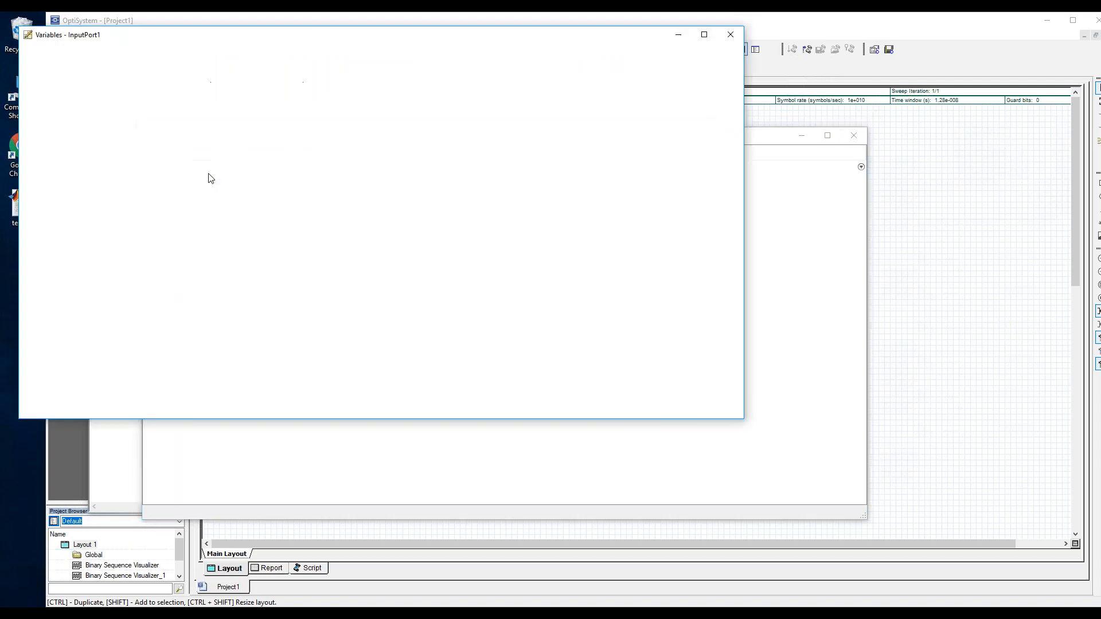
drag(201, 36, 393, 100)
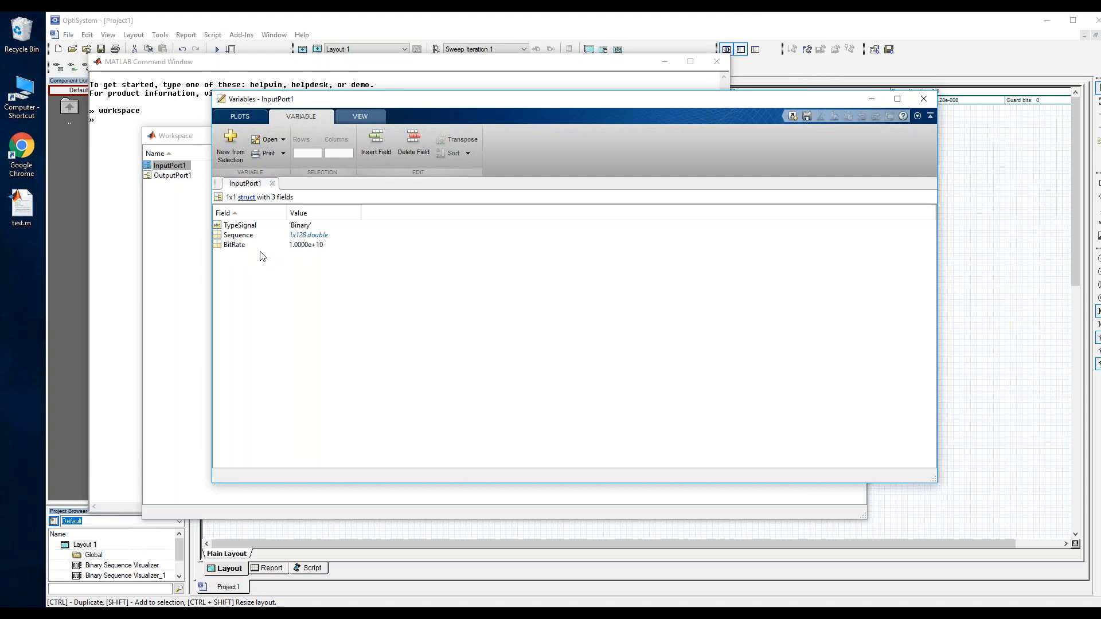
double_click(238, 235)
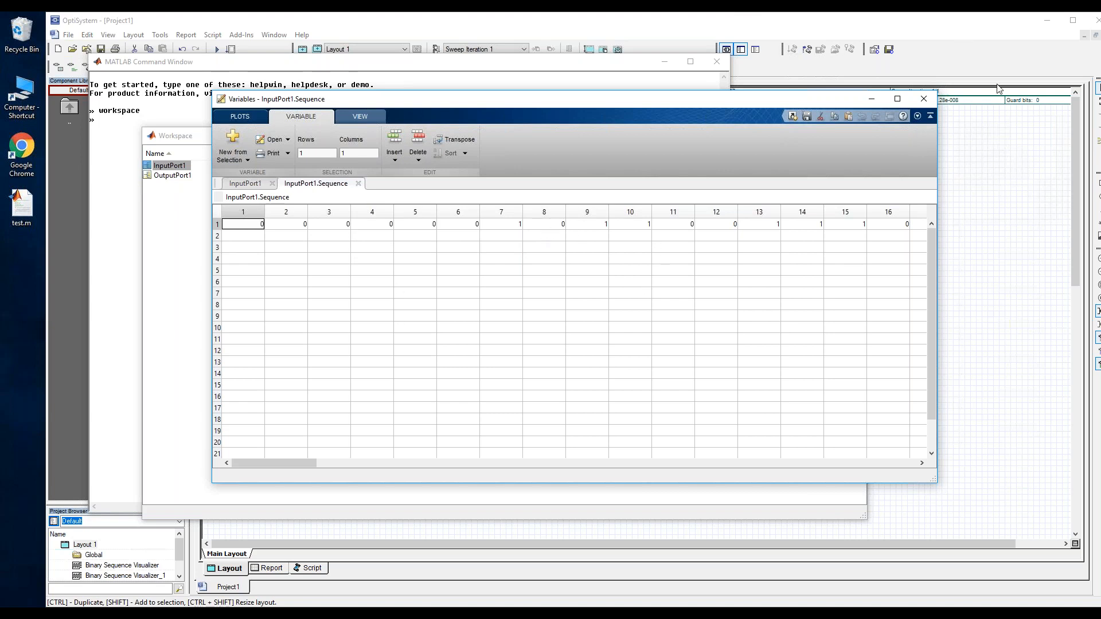
click(923, 99)
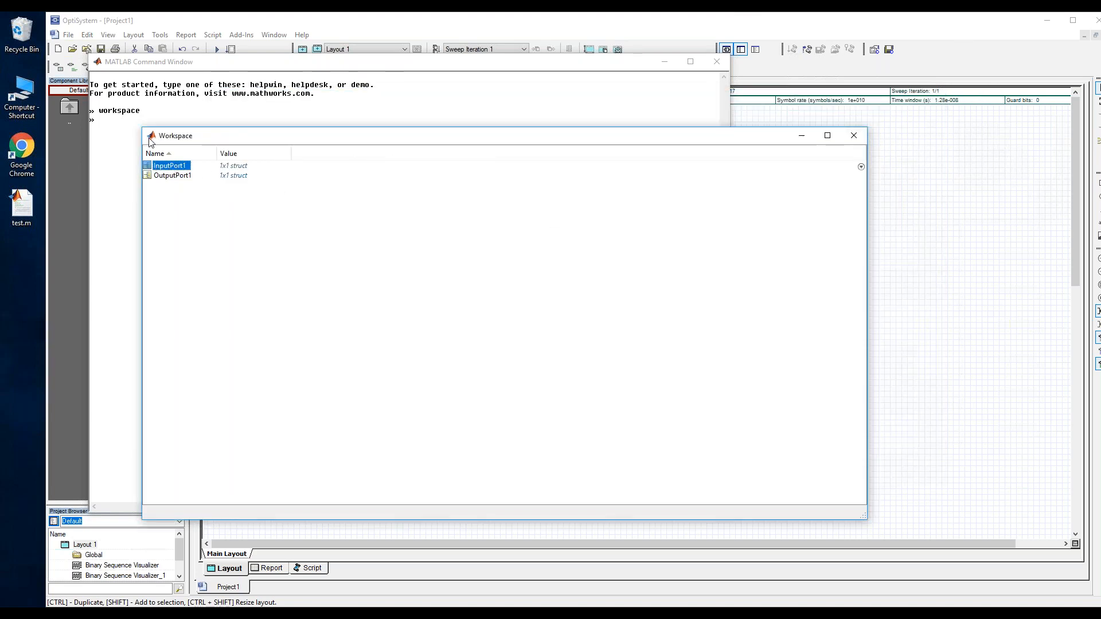
Examine the OutputPort1 structure and its Sequence array, and close all the MATLAB windows.
mouse_move(209, 138)
mouse_down()
mouse_move(252, 152)
mouse_move(214, 137)
mouse_up()
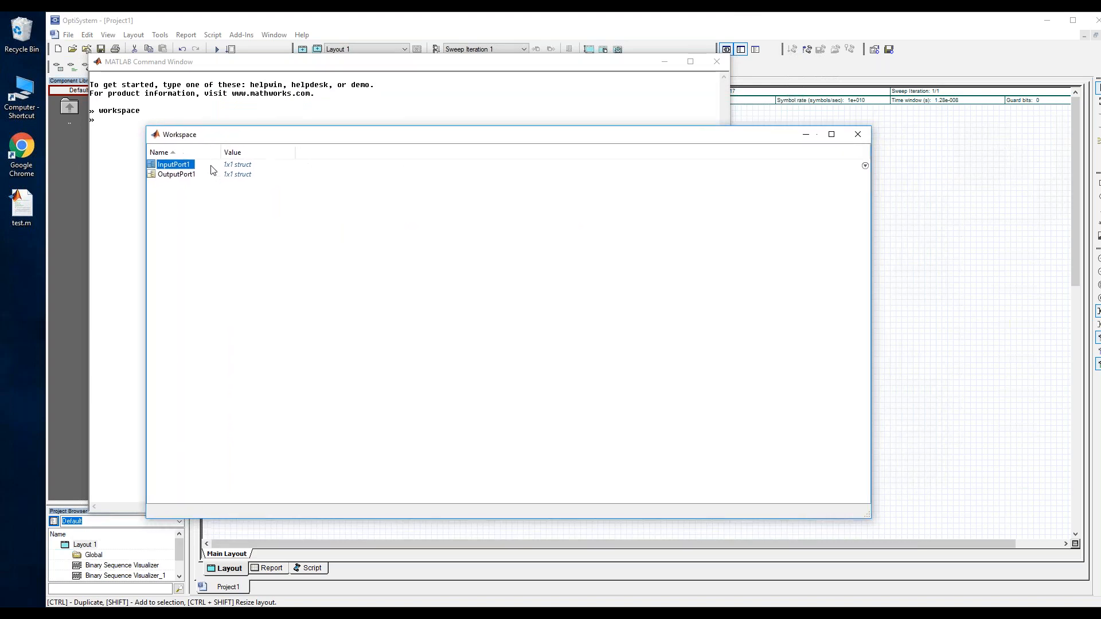
double_click(182, 174)
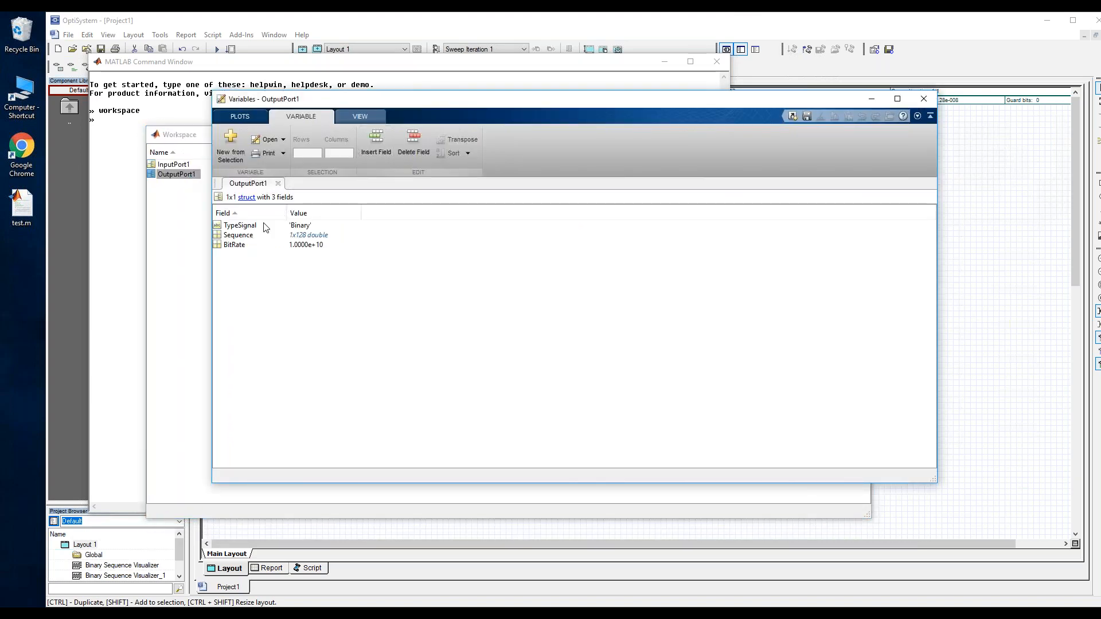
click(241, 236)
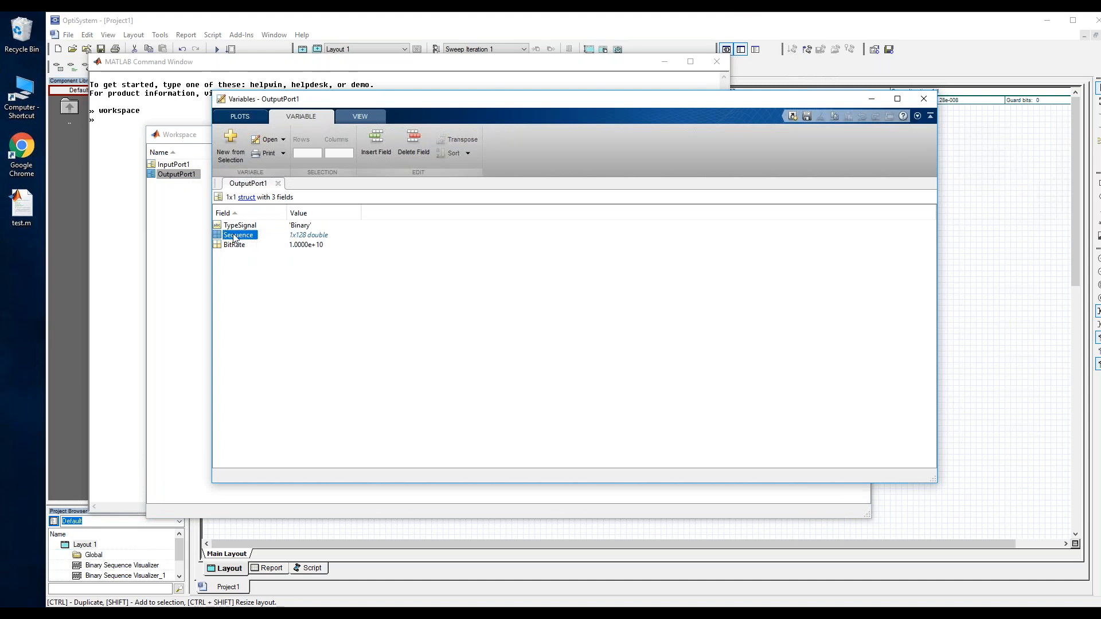
double_click(241, 235)
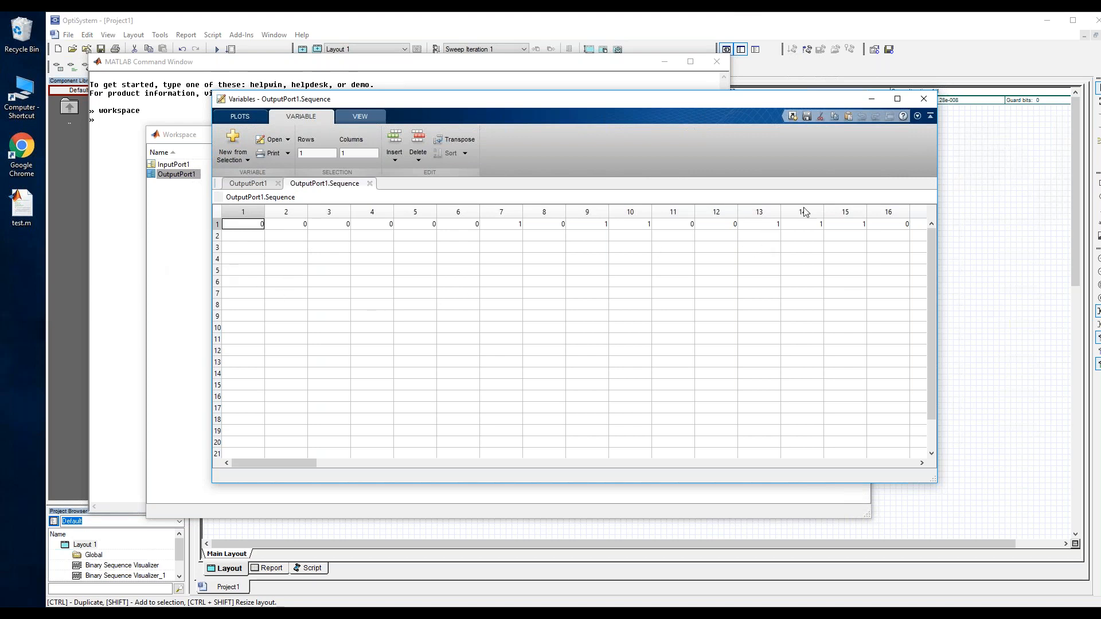
click(923, 99)
click(858, 134)
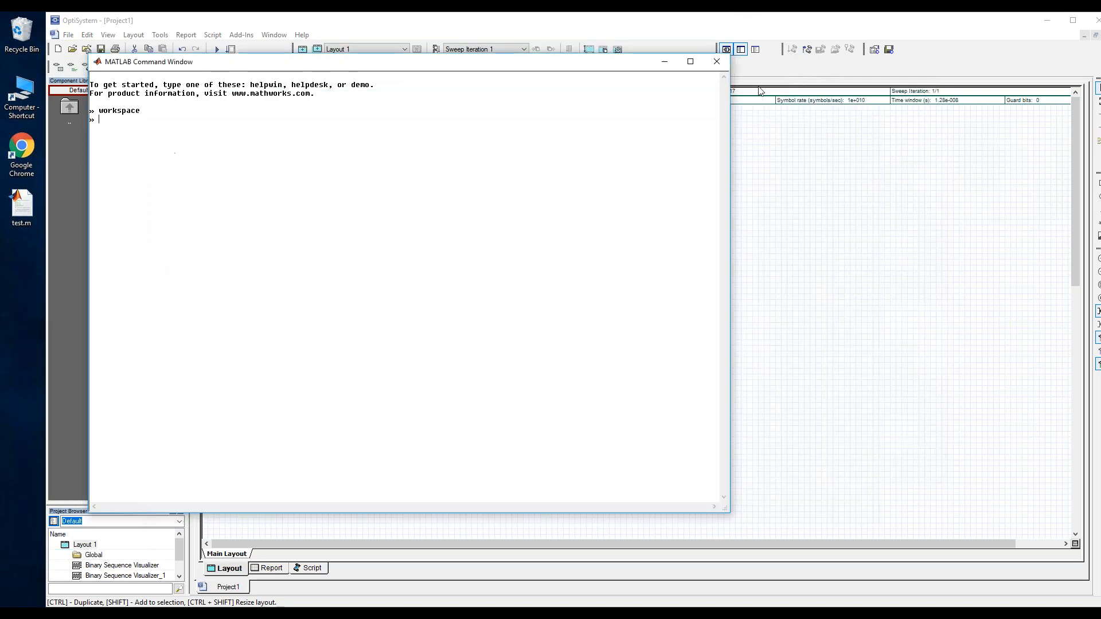
click(716, 62)
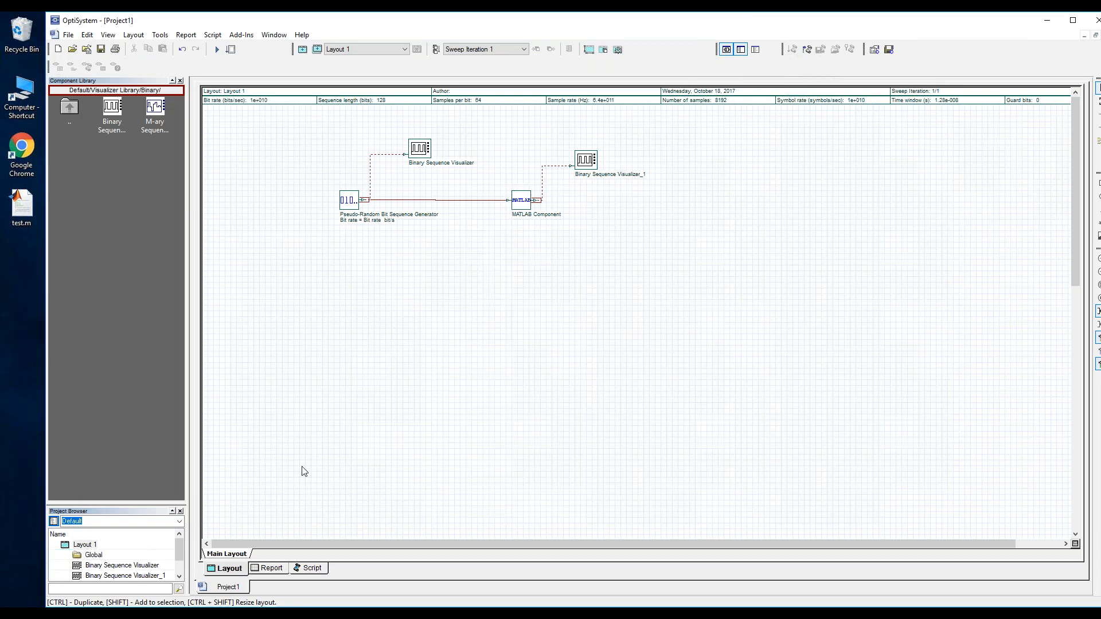
Add the line OutputPort1.Sequence = OutputPort1.Sequence + ones(1, length(OutputPort1.Sequence)); to test.m in Notepad.
click(292, 612)
drag(270, 184, 301, 132)
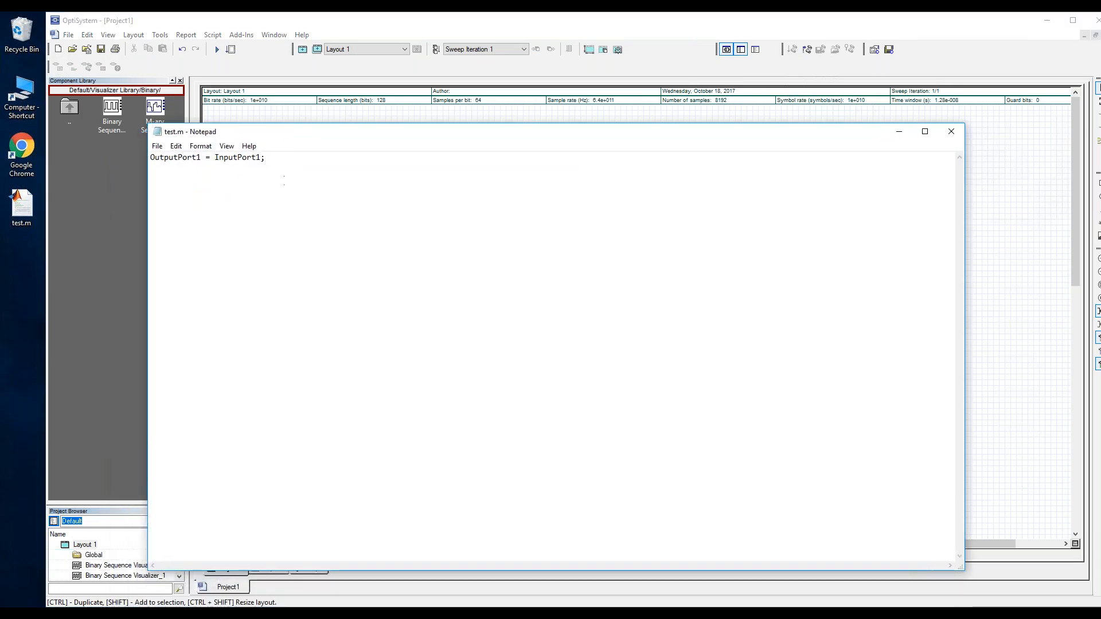
text(OutputPort1)
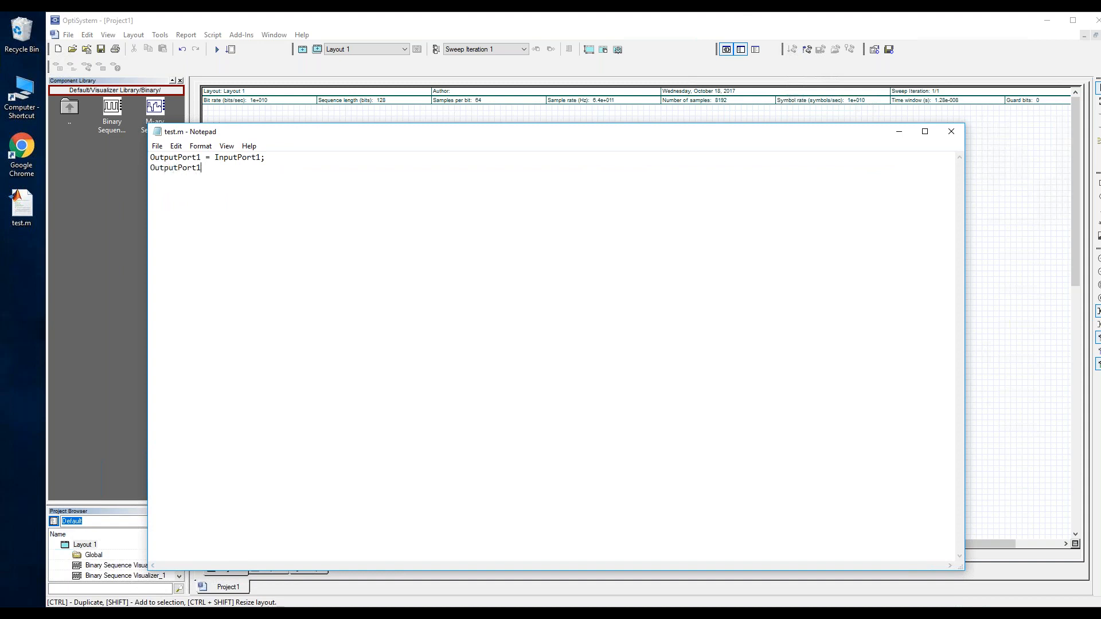
text(.)
text(Sequence)
text(= 0)
text(utputPOr)
key(BackSpace)
key(BackSpace)
text(ort1.Sequence + ones(1), 1)
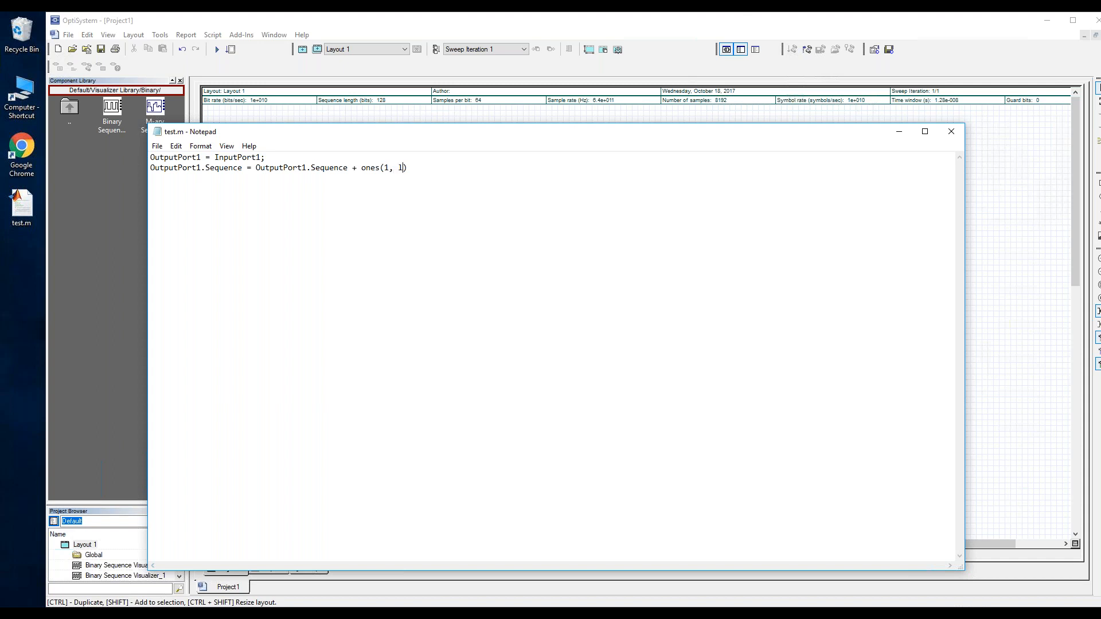
text(ength()
text(O)
text(utputPort1)
text(.Sequenc)
text(e))
text(;)
Add a third line to test.m: OutputPort1.Sequence = mod(OutputPort1.Sequence,2);.
text(O)
text(utpu)
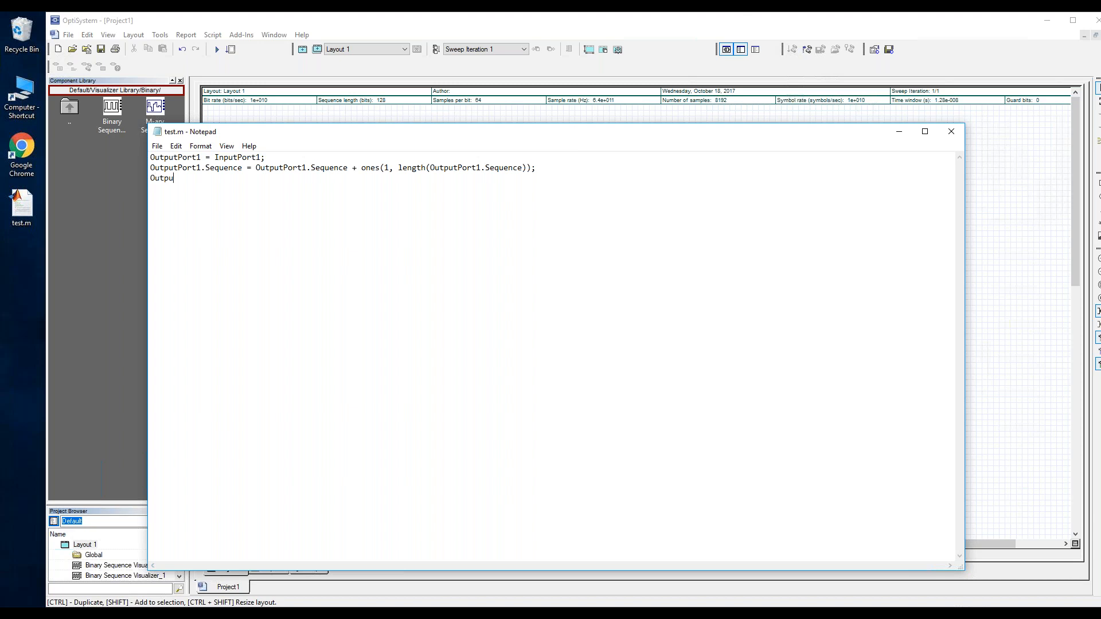
text(tPort1.Sequence.)
key(BackSpace)
text(= mod(OutputPOrt)
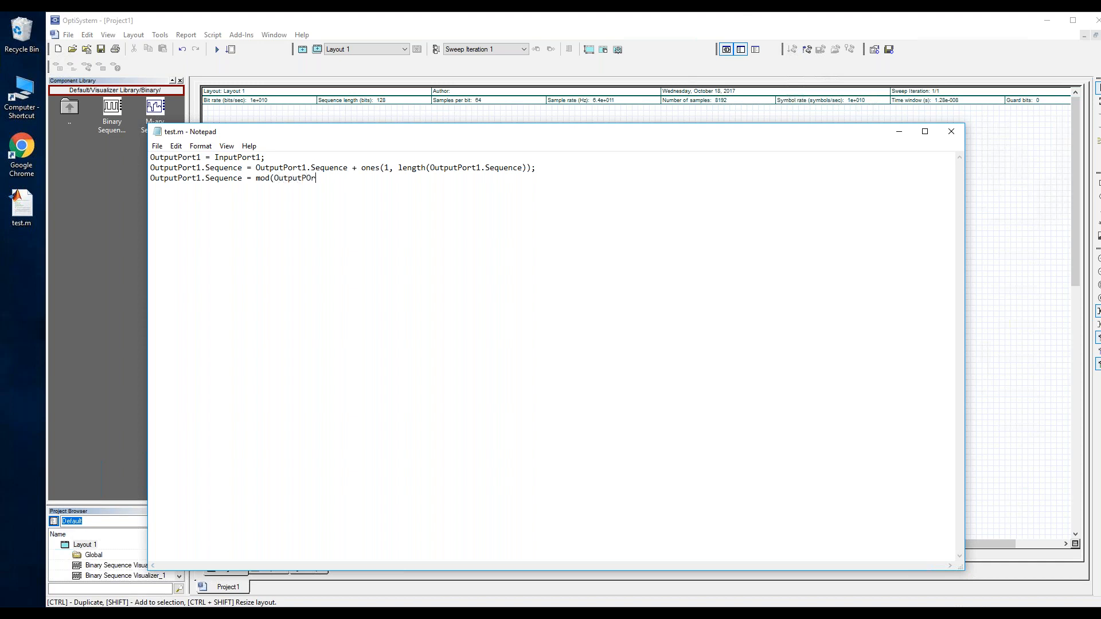
key(BackSpace)
key(BackSpace)
key(BackSpace)
text(ort1.Sequence,2);)
drag(344, 133, 329, 103)
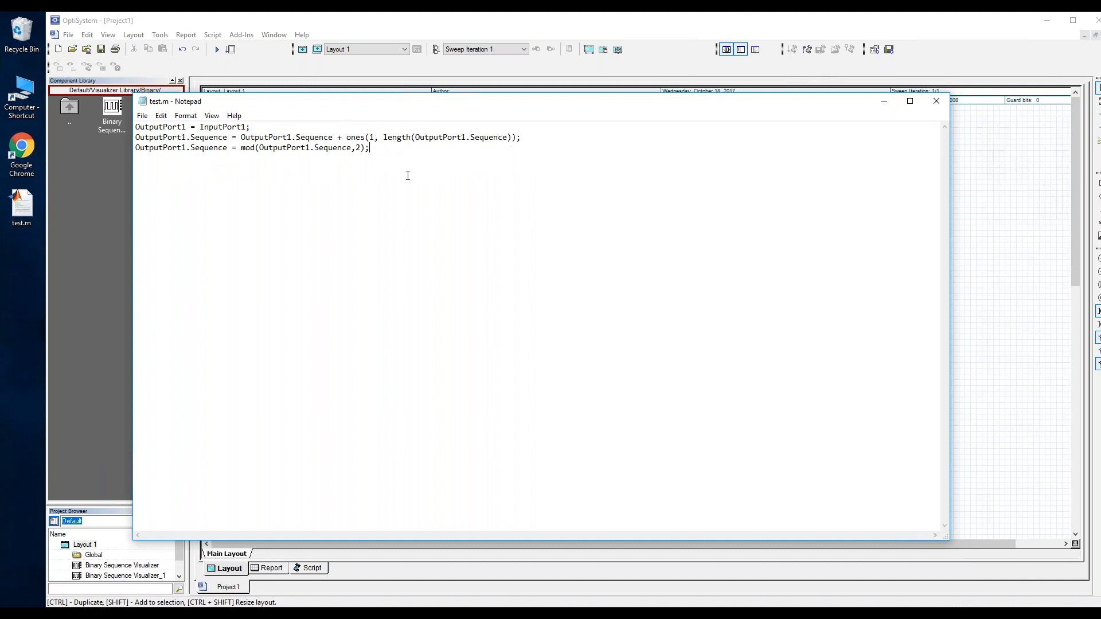
Switch back to OptiSystem, recalculate the whole project with the edited script, and close the calculation window.
click(395, 27)
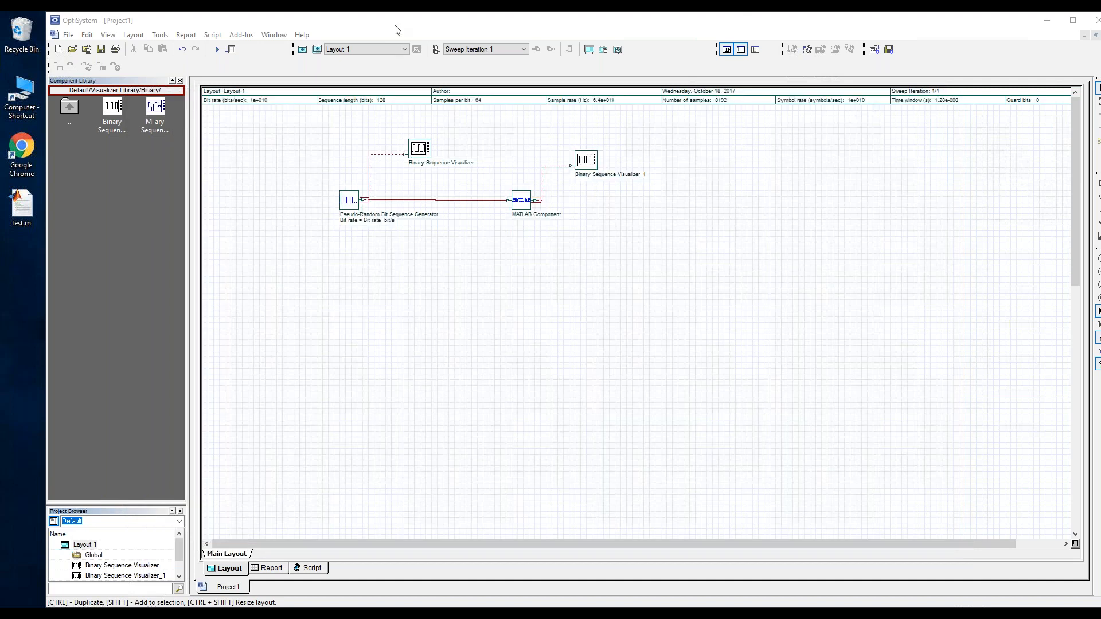
click(215, 51)
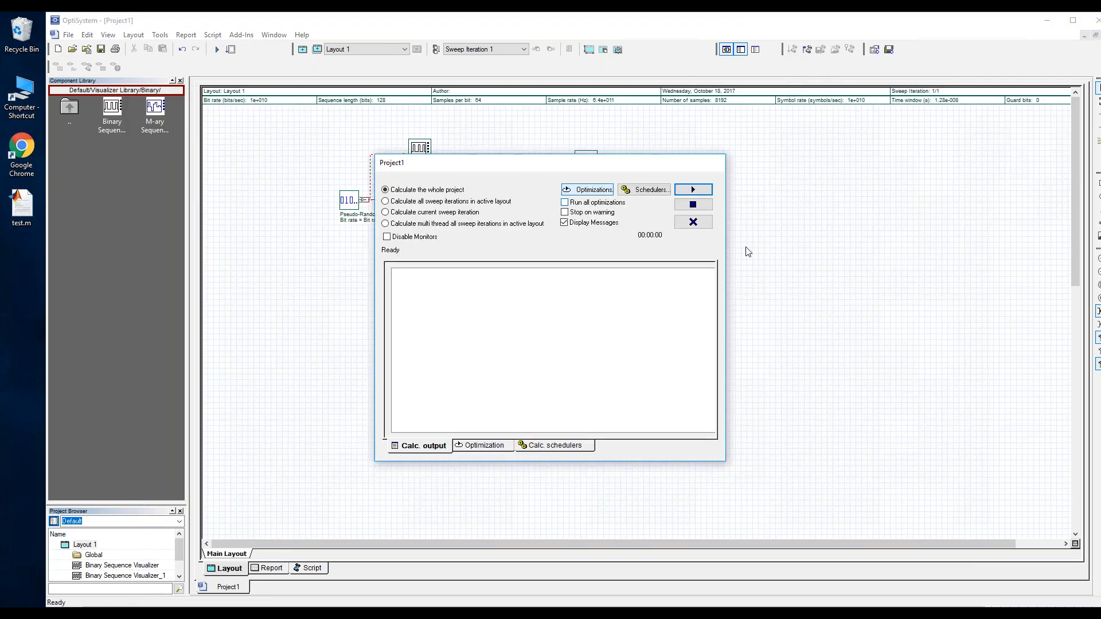
click(695, 190)
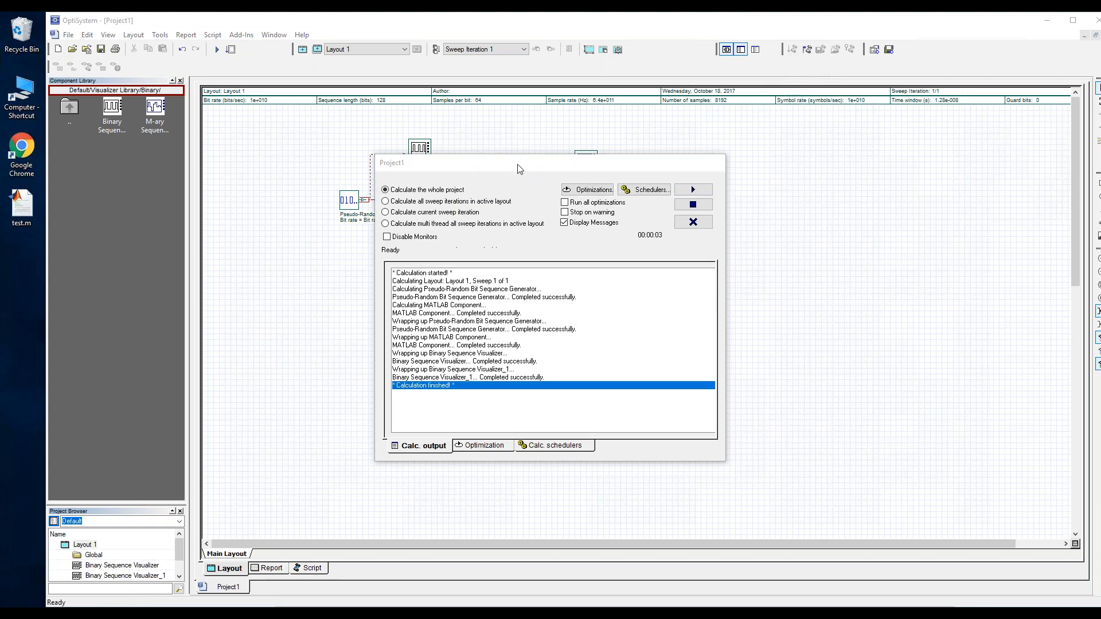
click(693, 222)
Compare the Binary Sequence Visualizer and Binary Sequence Visualizer_1 graphs, and review the MATLAB Component's properties.
double_click(593, 159)
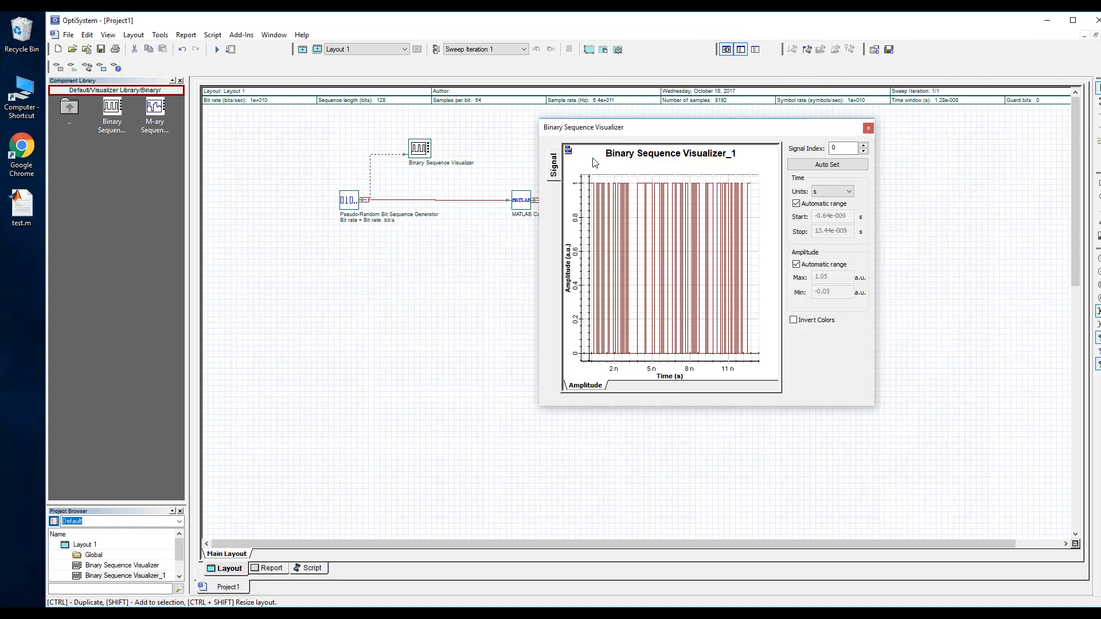
double_click(427, 149)
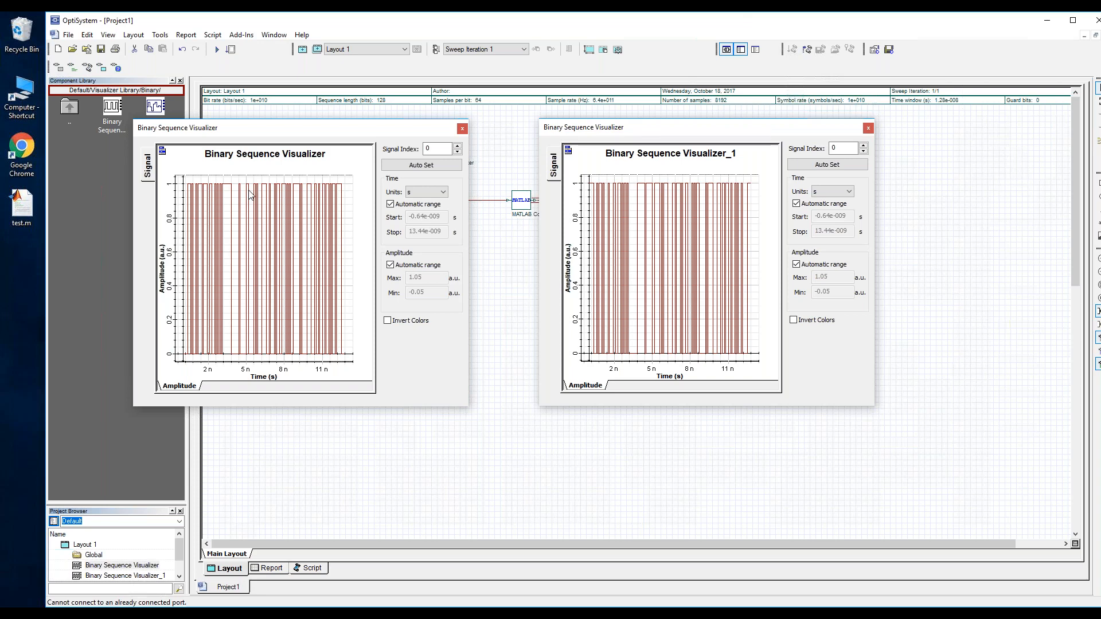
click(462, 128)
drag(625, 127, 327, 258)
click(570, 258)
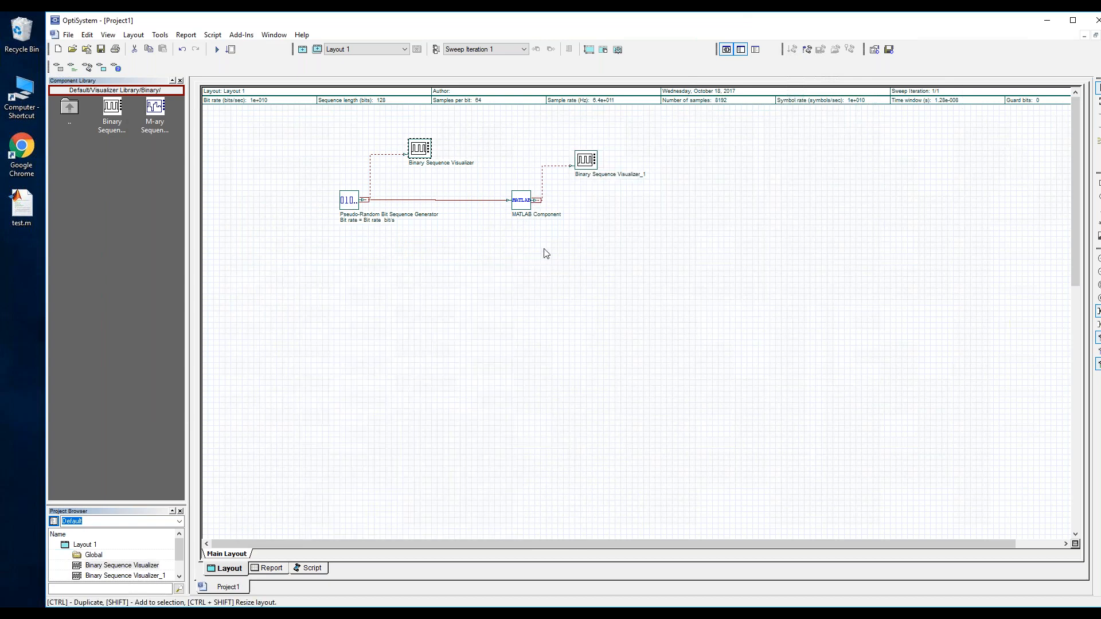
double_click(523, 204)
click(736, 172)
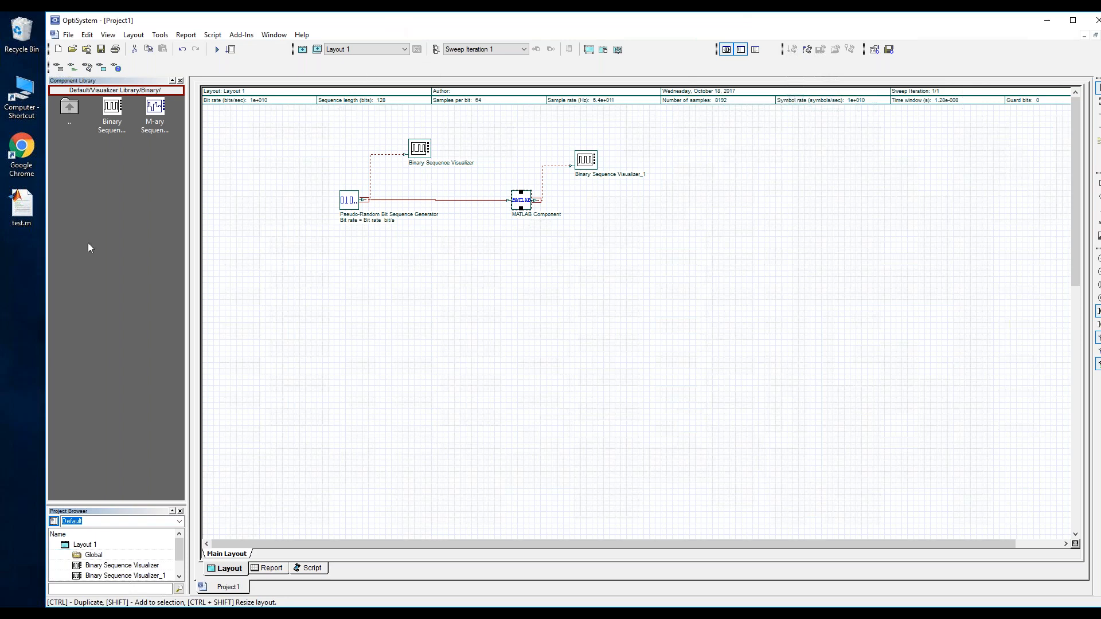
Open the project Amplitude Modulator - Matlab.osd from the Amplitude modulator example folder in Matlab Examples.
click(73, 51)
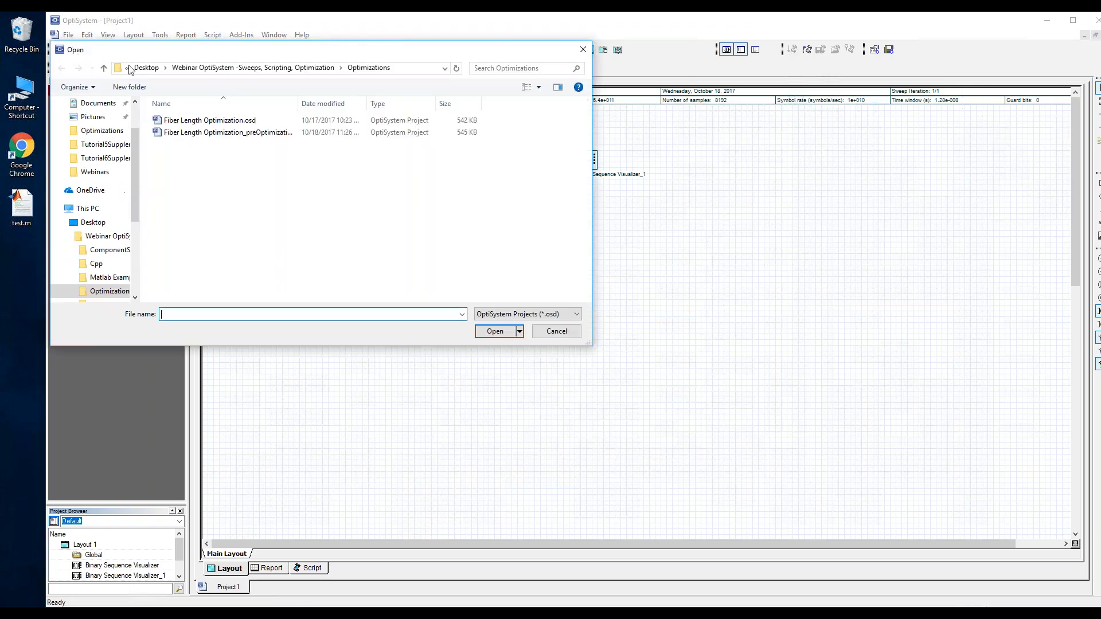
click(295, 68)
double_click(245, 144)
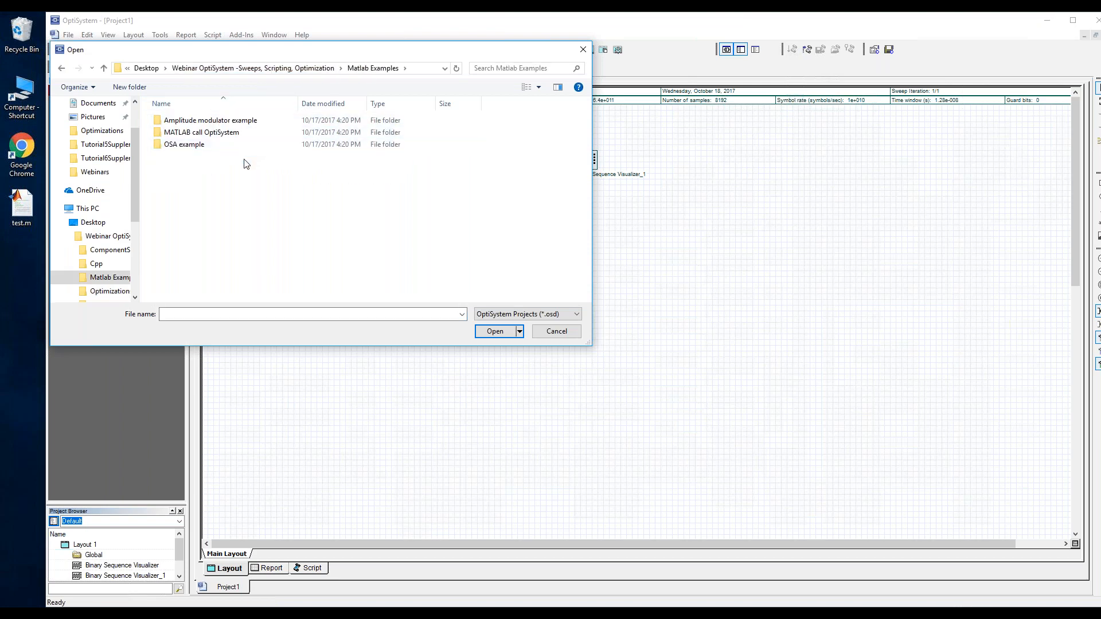
double_click(246, 120)
double_click(245, 120)
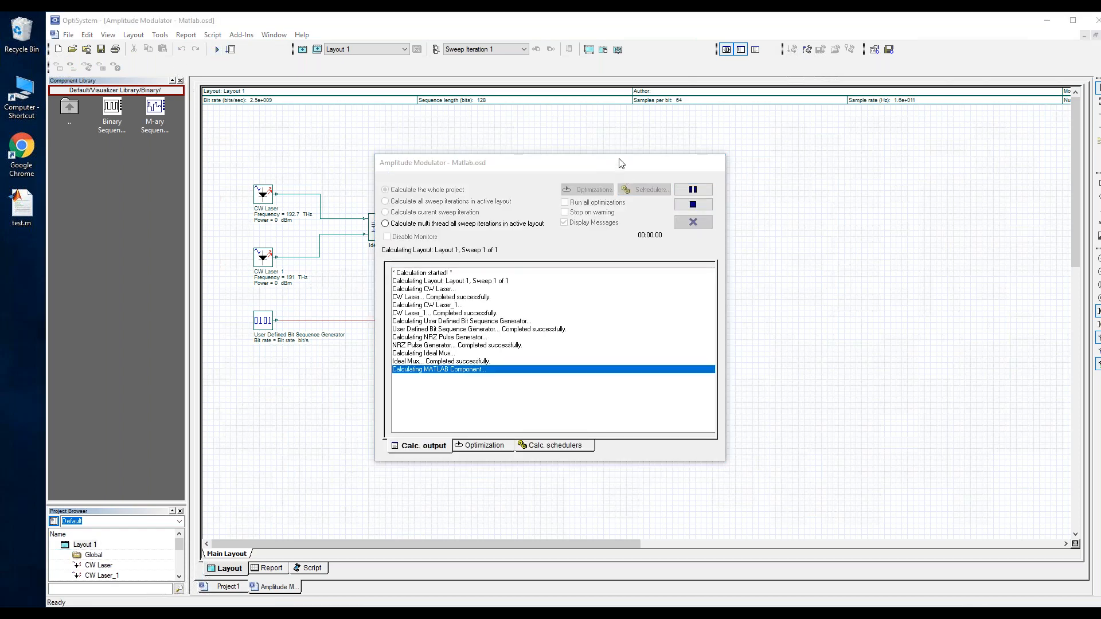
Calculate the whole amplitude modulator project and close the calculation window.
drag(617, 163, 780, 163)
drag(851, 170, 860, 155)
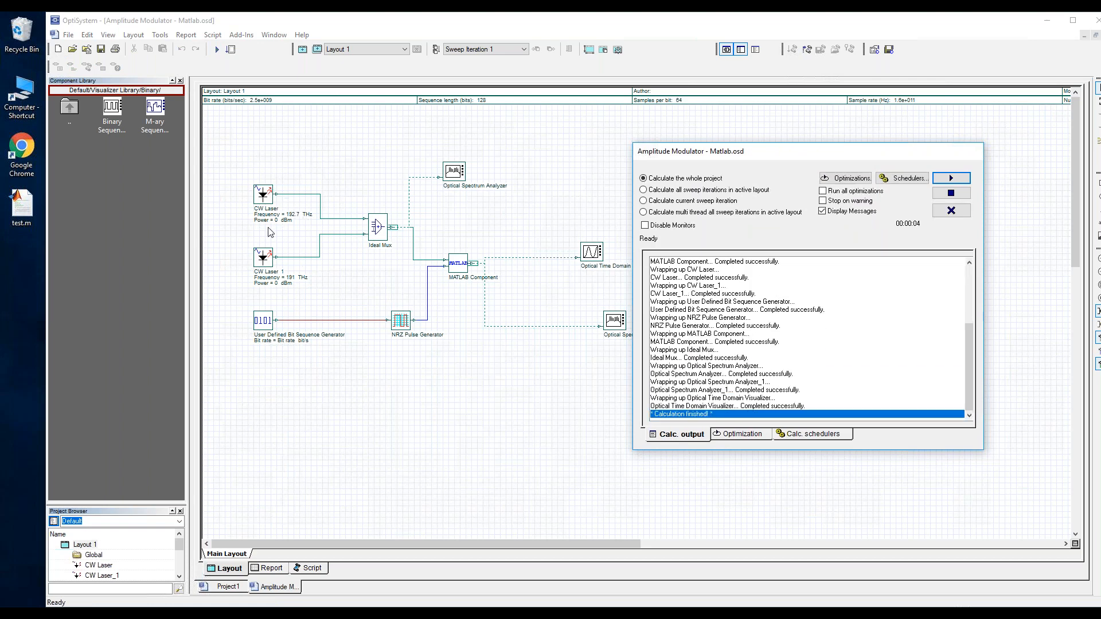
click(951, 210)
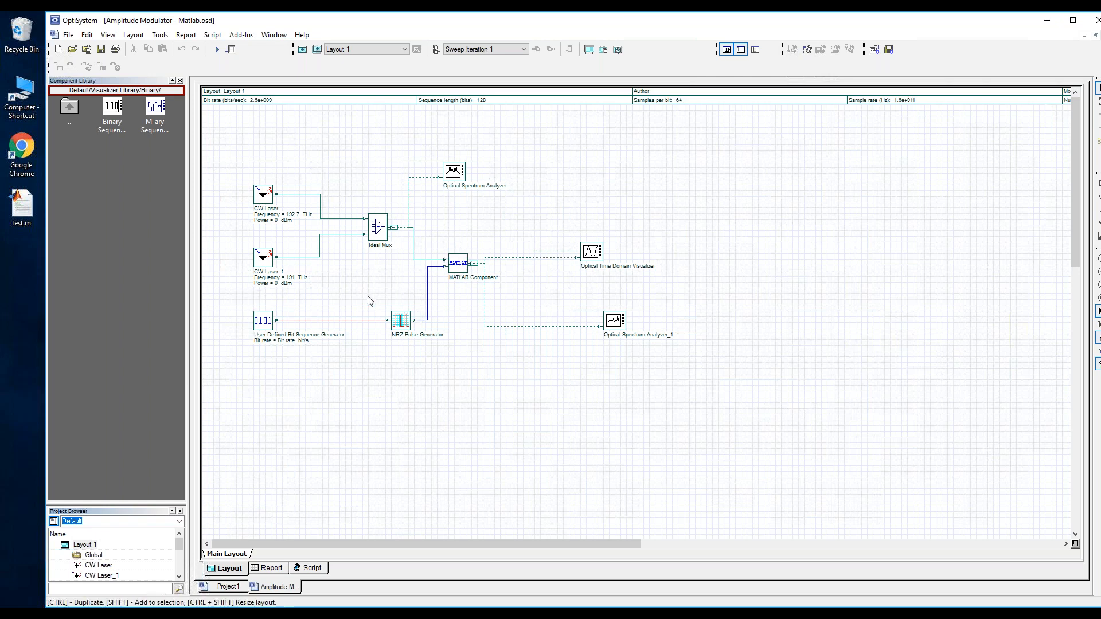
Examine the Optical Time Domain Visualizer and Optical Spectrum Analyzer_1 graphs of the amplitude modulator project, closing each one.
double_click(591, 251)
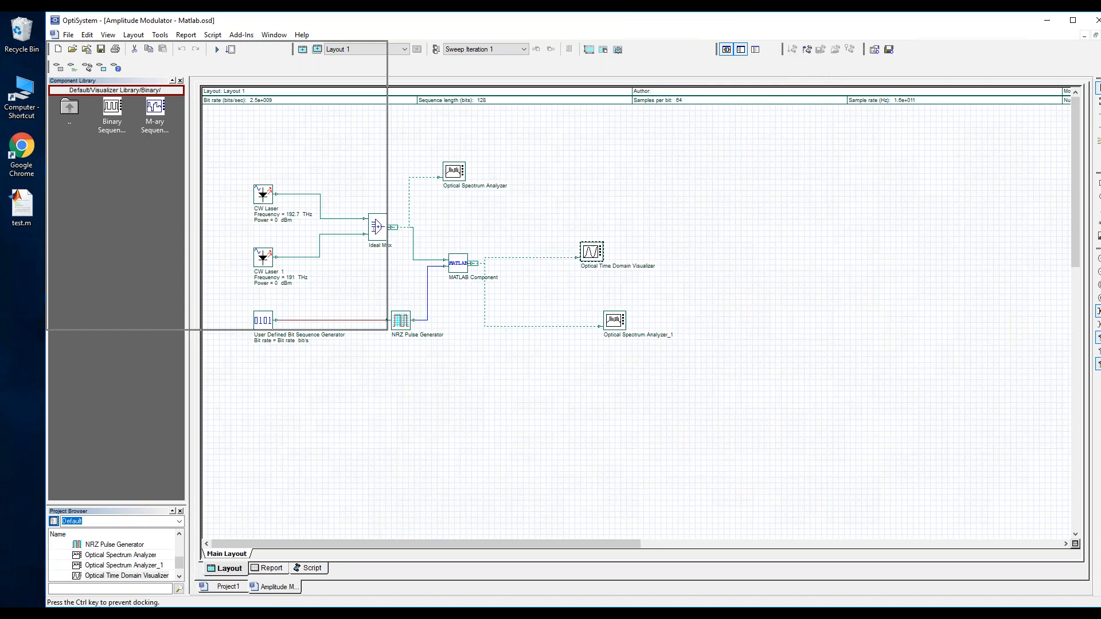
drag(696, 253, 748, 151)
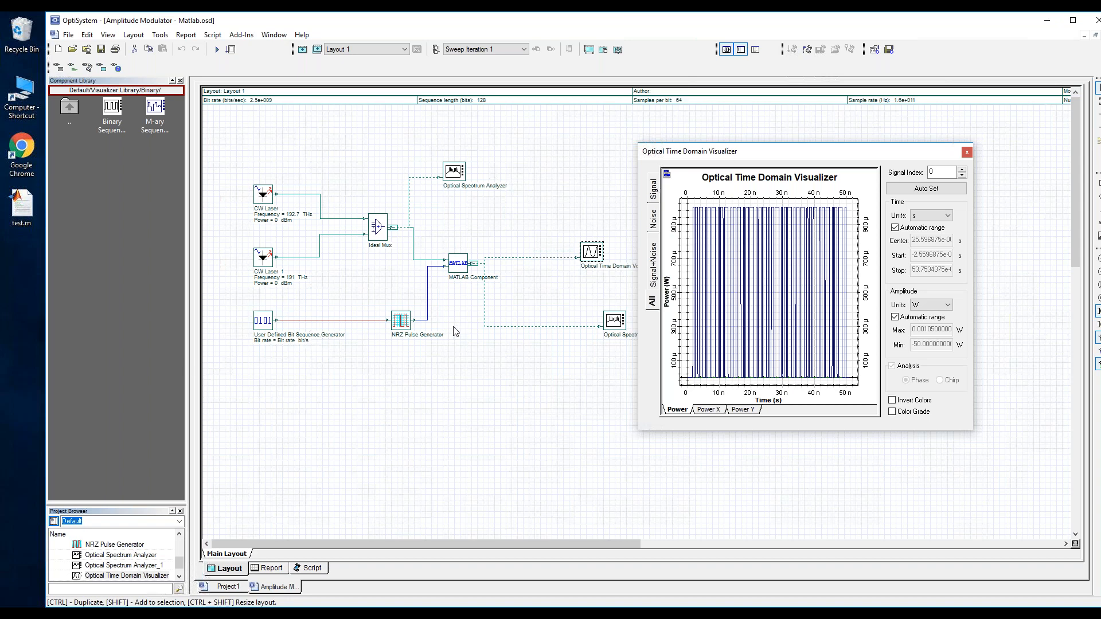
click(966, 153)
double_click(614, 319)
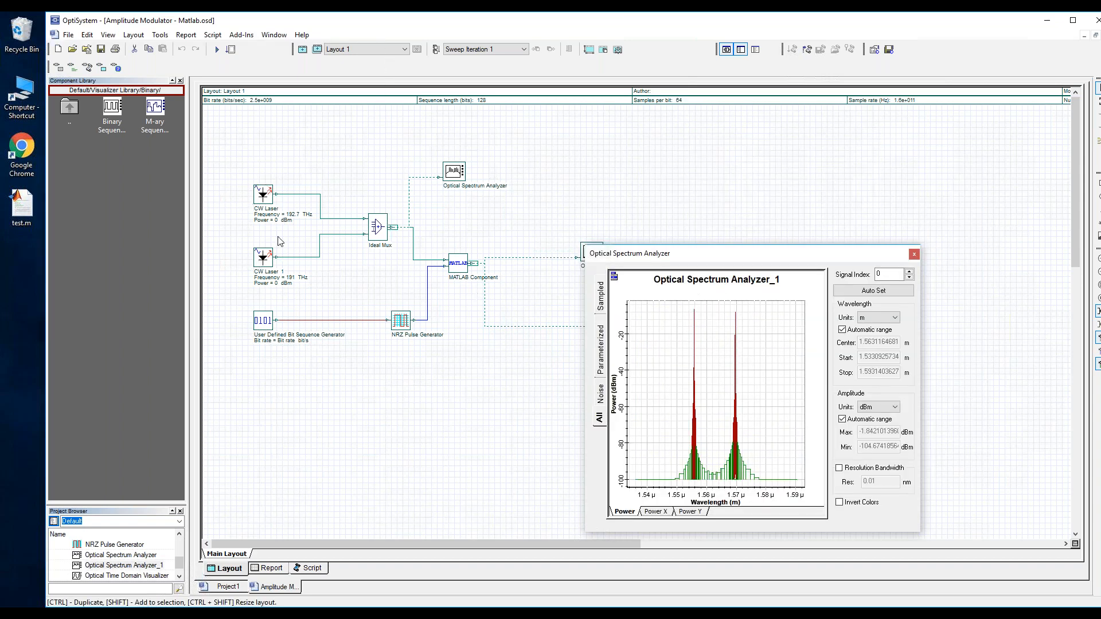
click(917, 256)
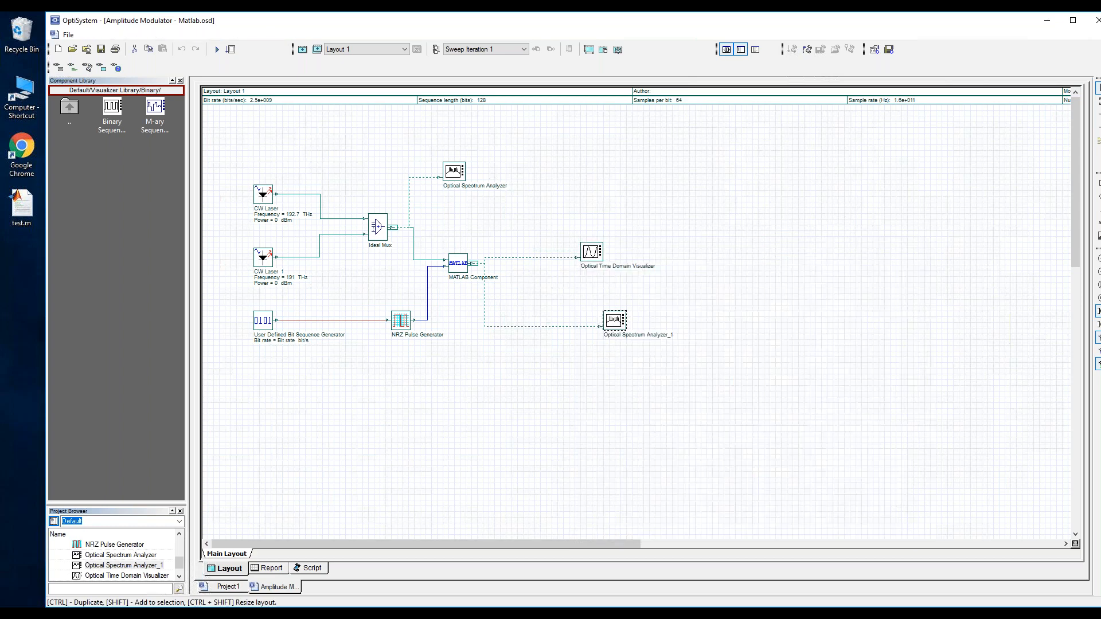
Switch to File Explorer and open the Matlab Examples folder inside the webinar folder.
click(236, 613)
right_click(316, 613)
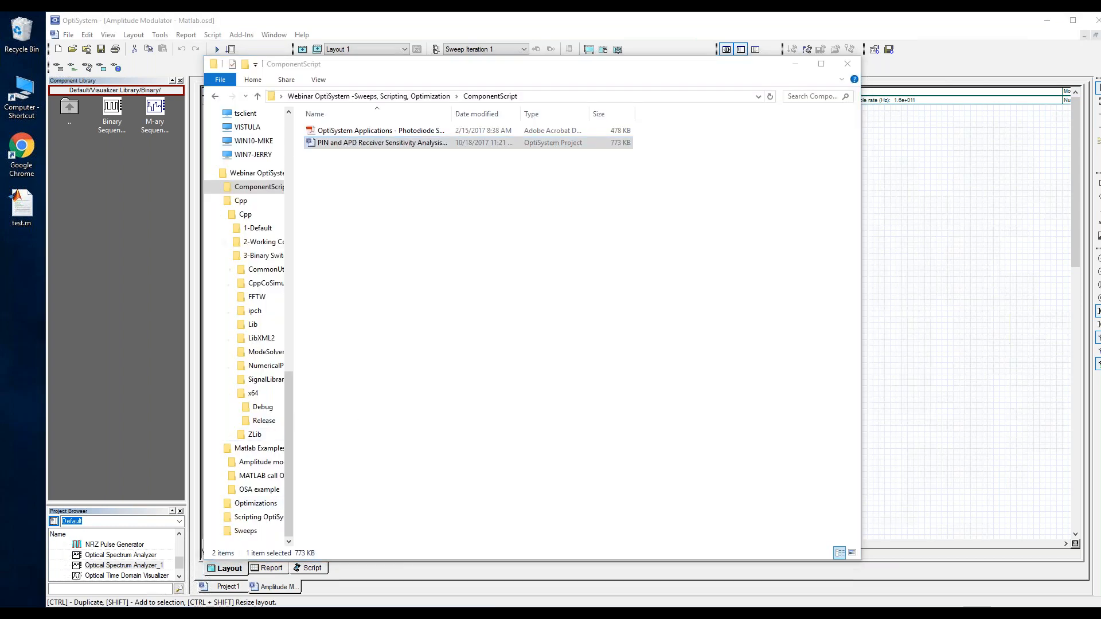
click(341, 598)
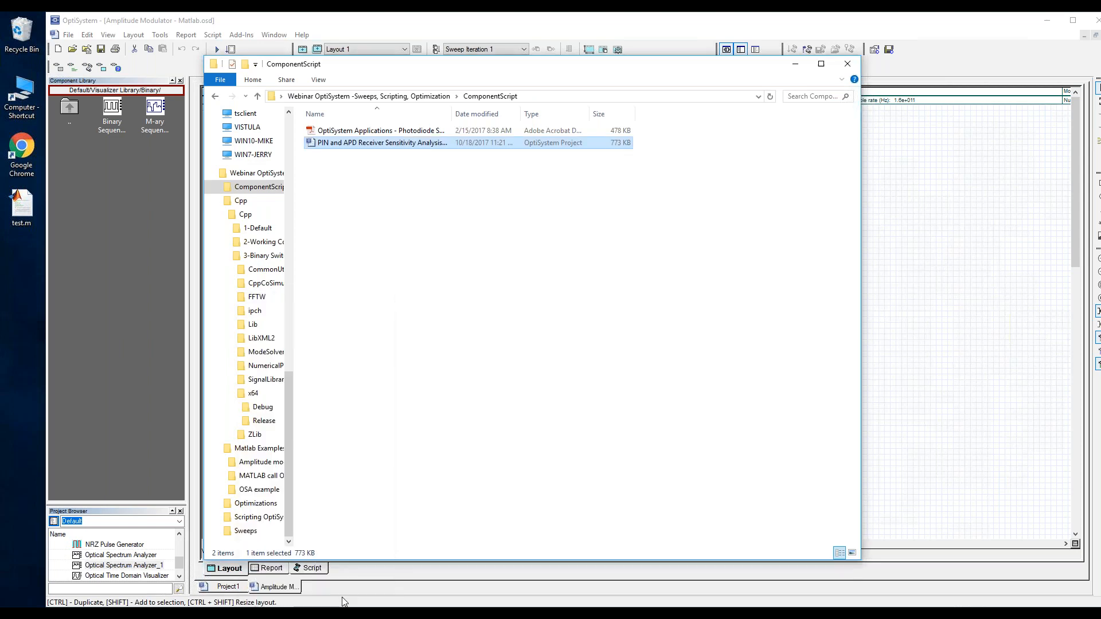
click(402, 97)
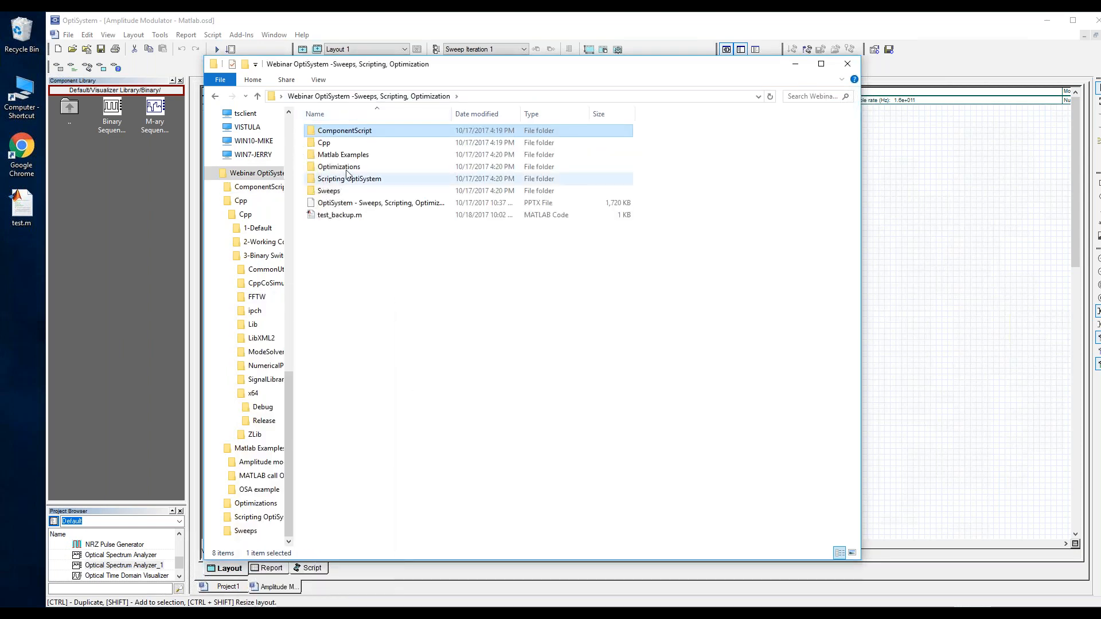
double_click(359, 155)
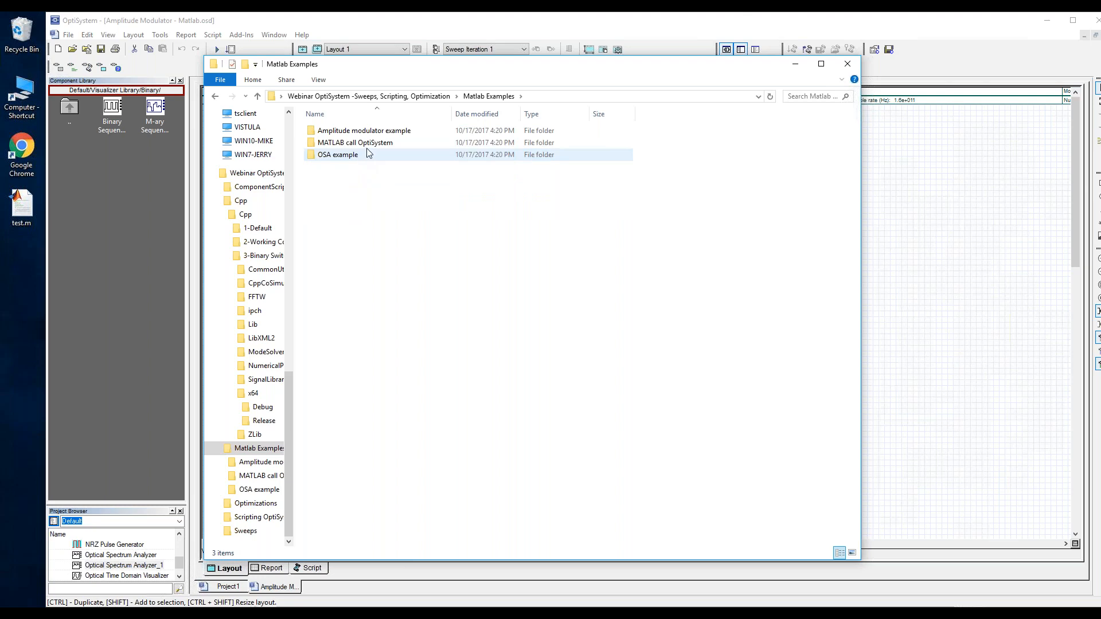
Close OptiSystem without saving the changes to Project1.
click(1096, 24)
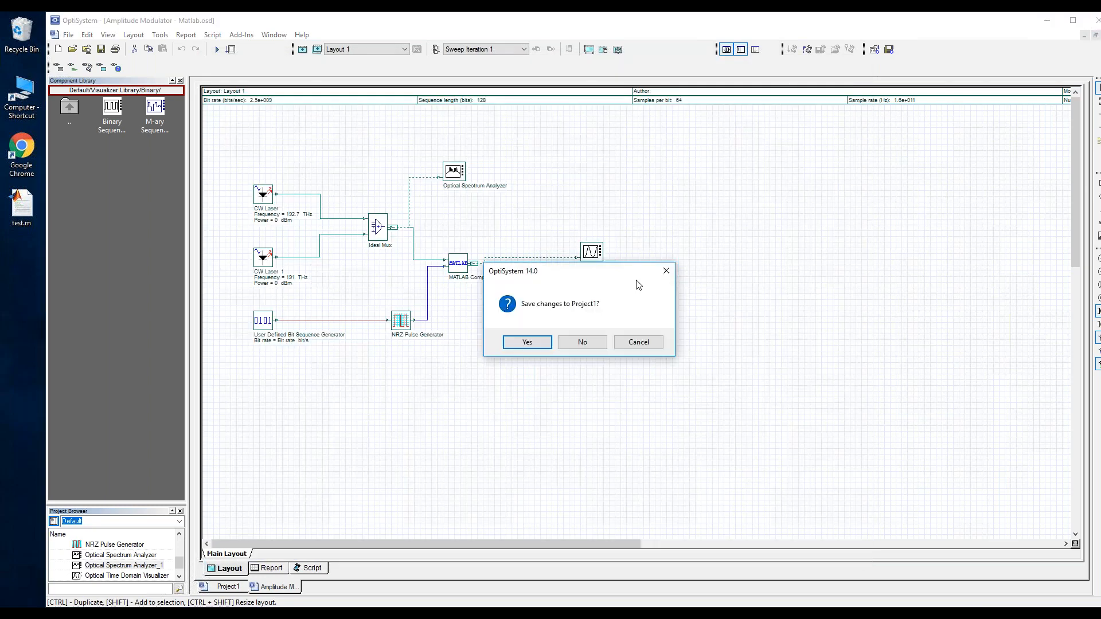
click(582, 342)
click(589, 343)
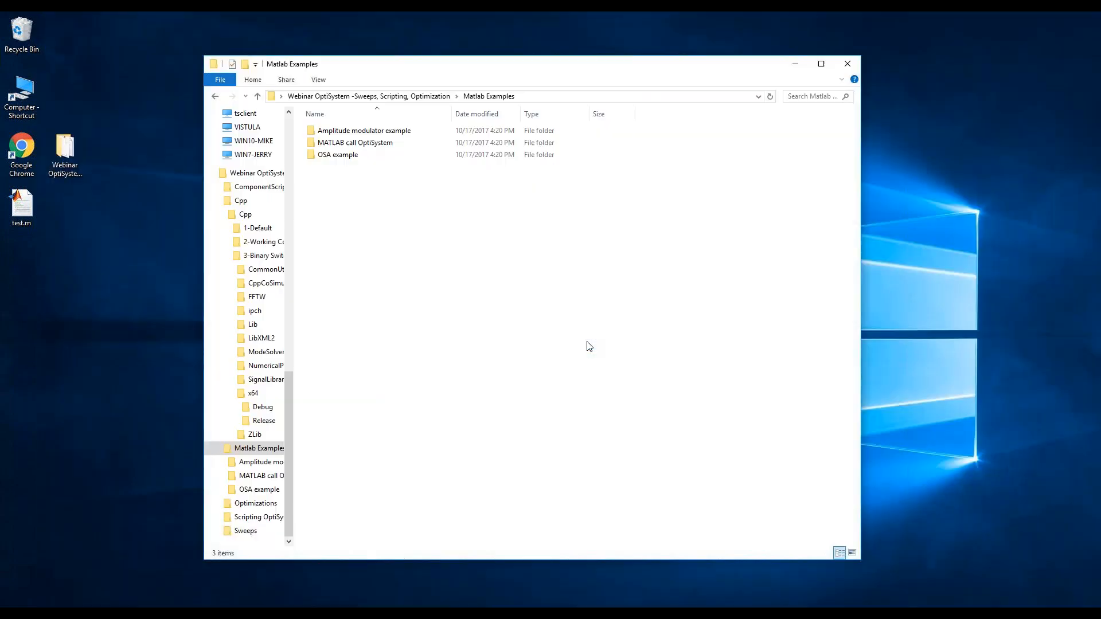
Open CallOptiSystem.m from the MATLAB call OptiSystem folder in MATLAB, then move and resize its editor window.
double_click(378, 144)
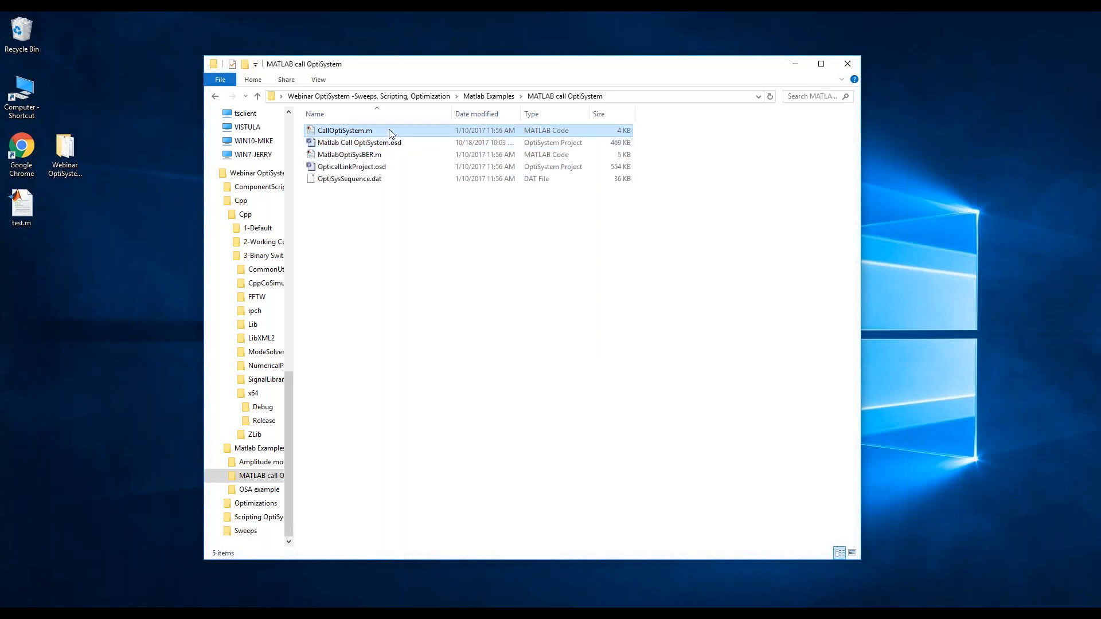
double_click(388, 129)
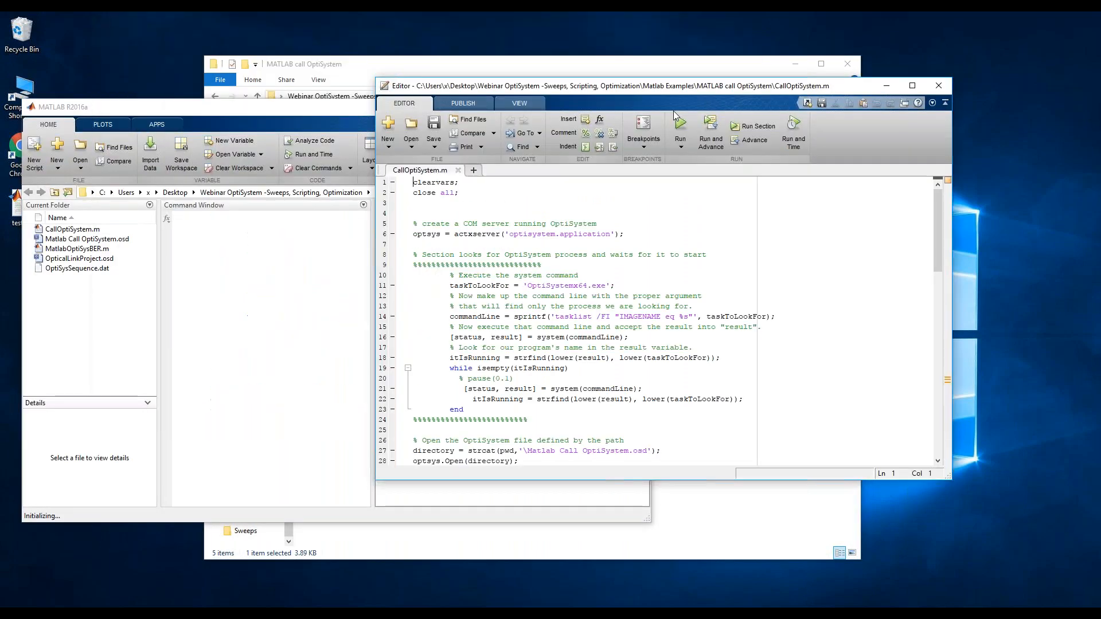
drag(560, 89, 177, 38)
drag(640, 427, 797, 504)
Review the CallOptiSystem.m script, from the COM server setup and parameter definitions through the calculation loops to the plotting commands.
scroll(275, 357, down, 1)
scroll(275, 356, up, 1)
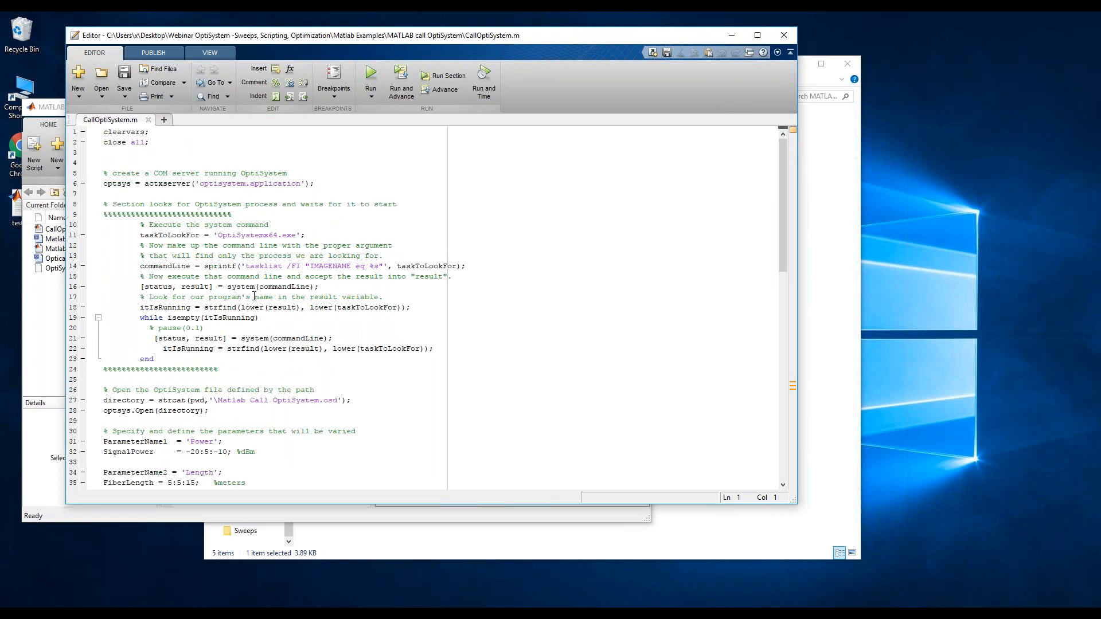
scroll(254, 297, down, 5)
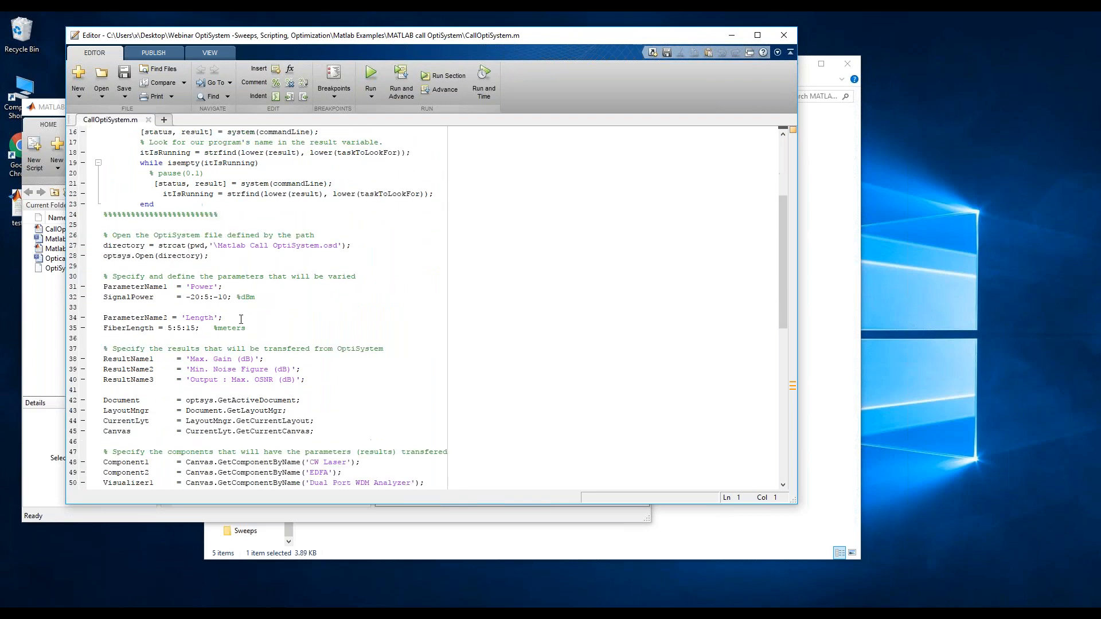
scroll(240, 319, down, 4)
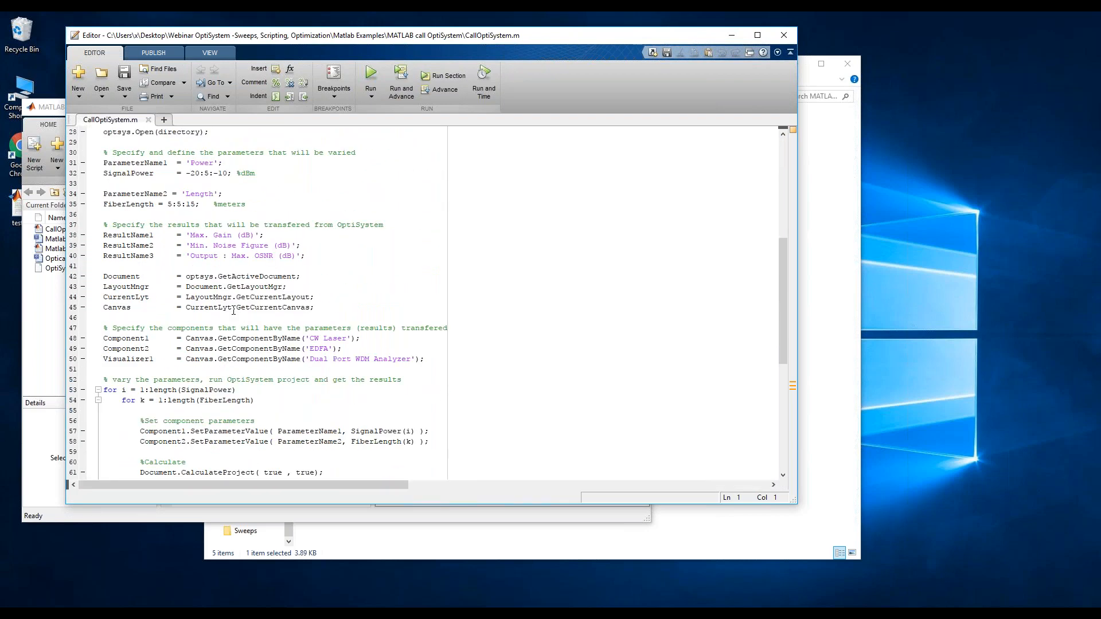
scroll(234, 310, down, 4)
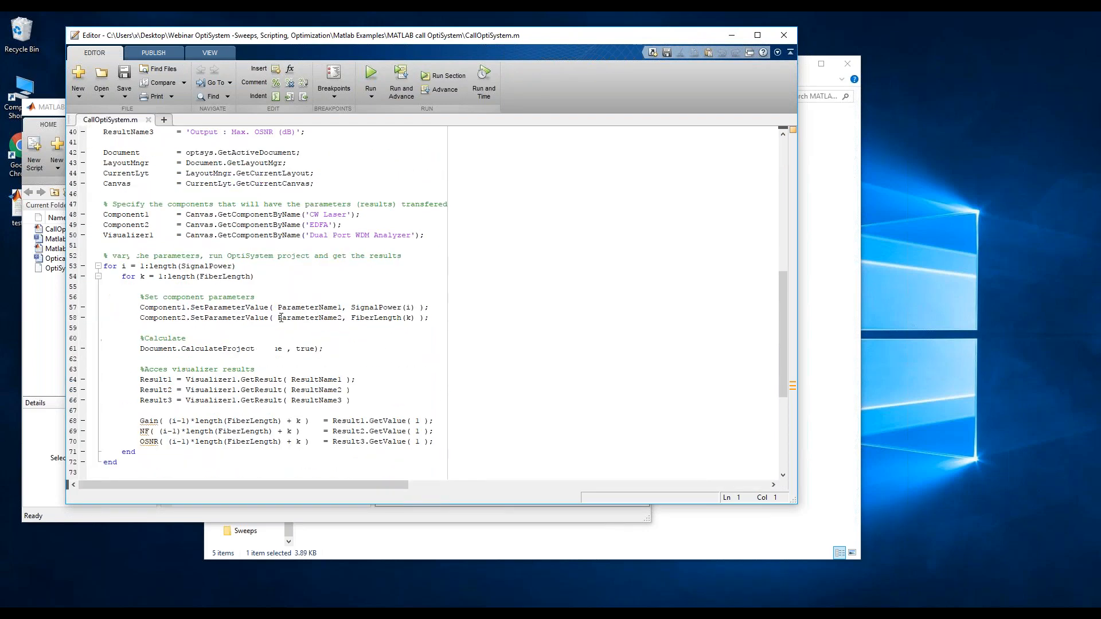
scroll(280, 317, down, 2)
scroll(296, 320, down, 1)
scroll(298, 318, up, 1)
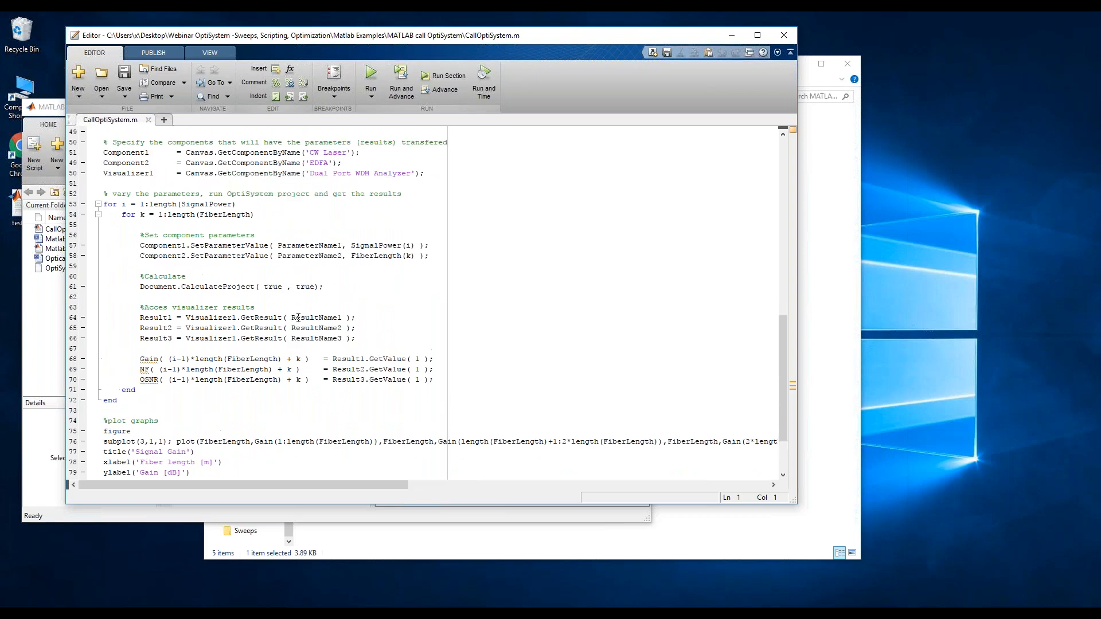
scroll(300, 317, down, 1)
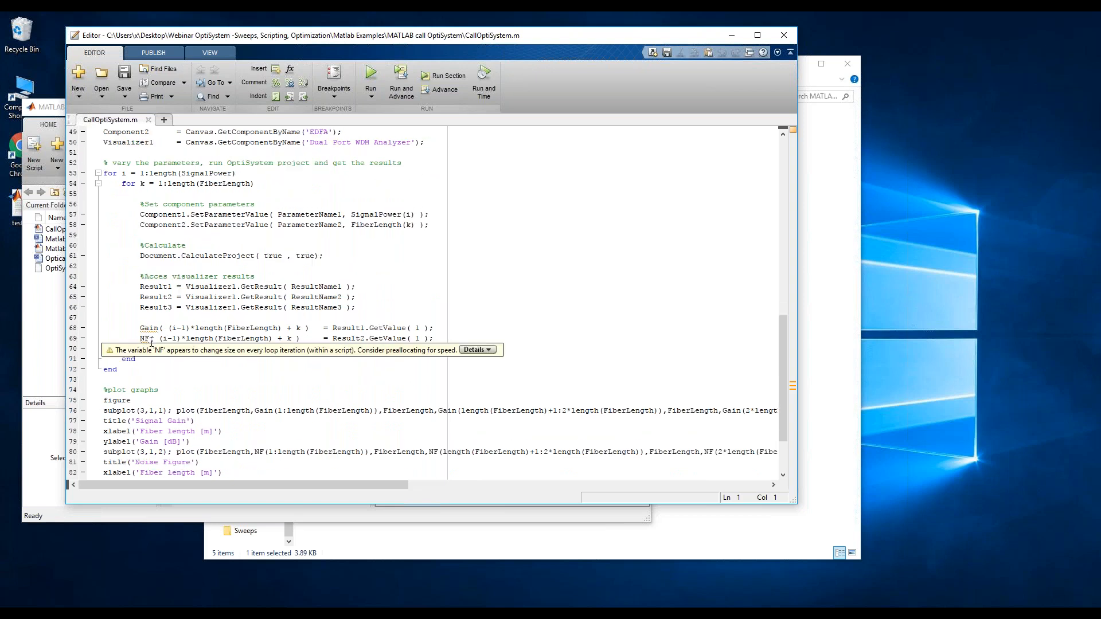
scroll(213, 356, down, 3)
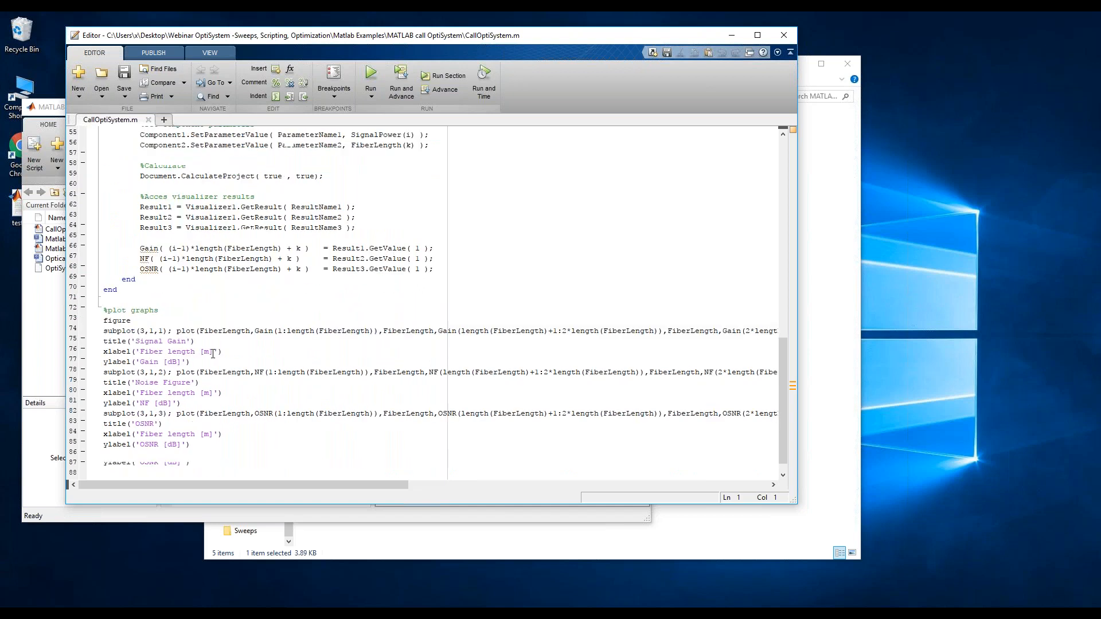
Run the CallOptiSystem.m script and reposition the resulting figure window to view the signal gain, noise figure and OSNR plots.
click(370, 74)
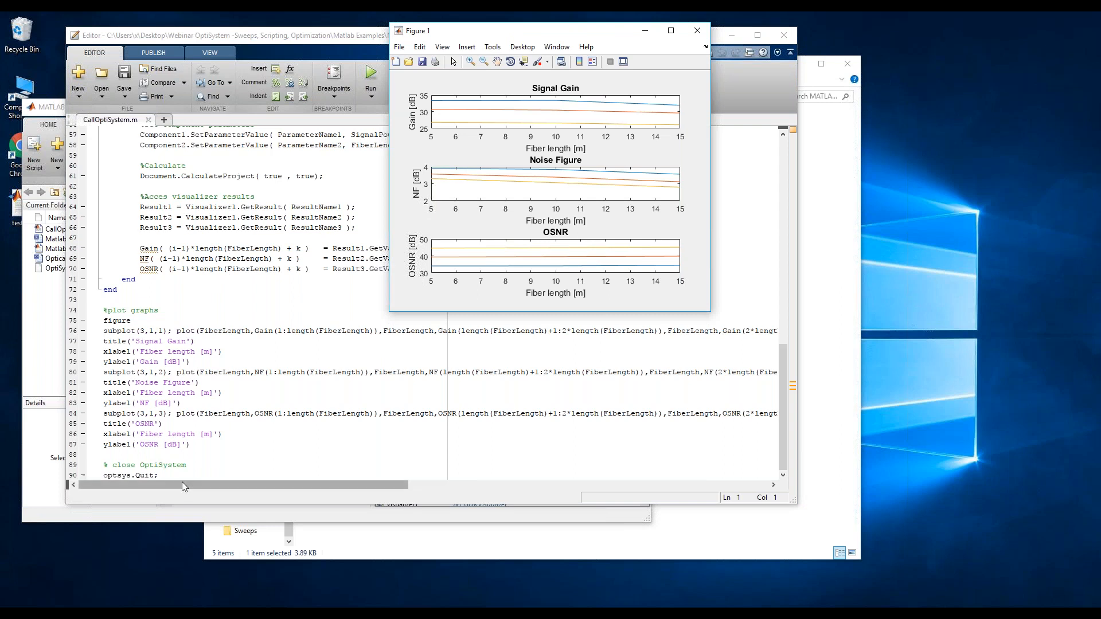
drag(579, 32, 546, 74)
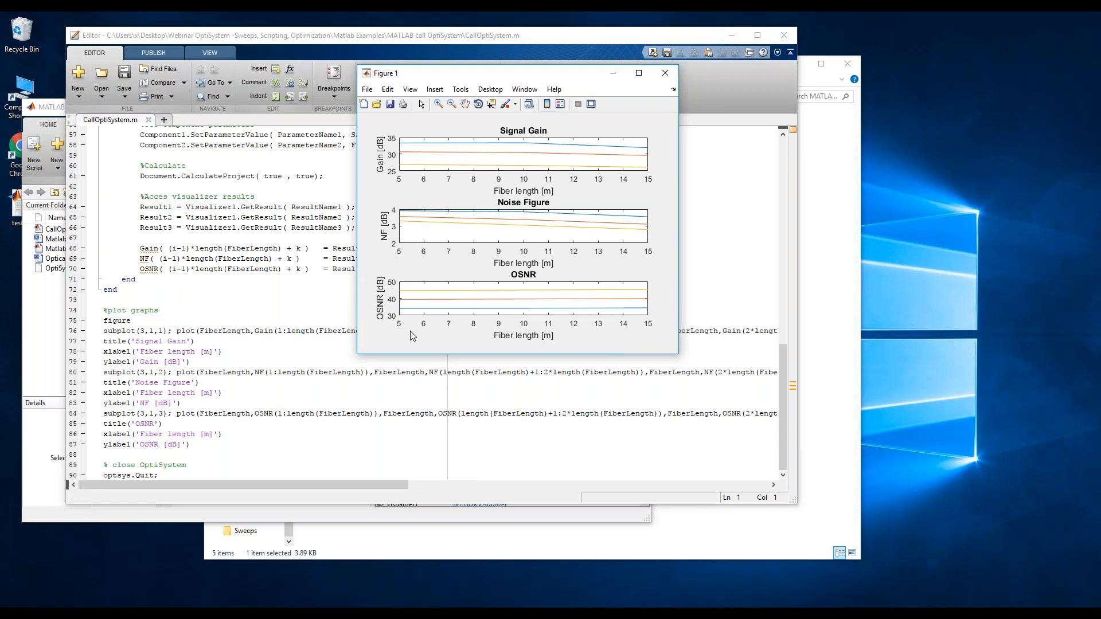
Close the figure and script editor, and exit MATLAB.
click(664, 74)
click(784, 35)
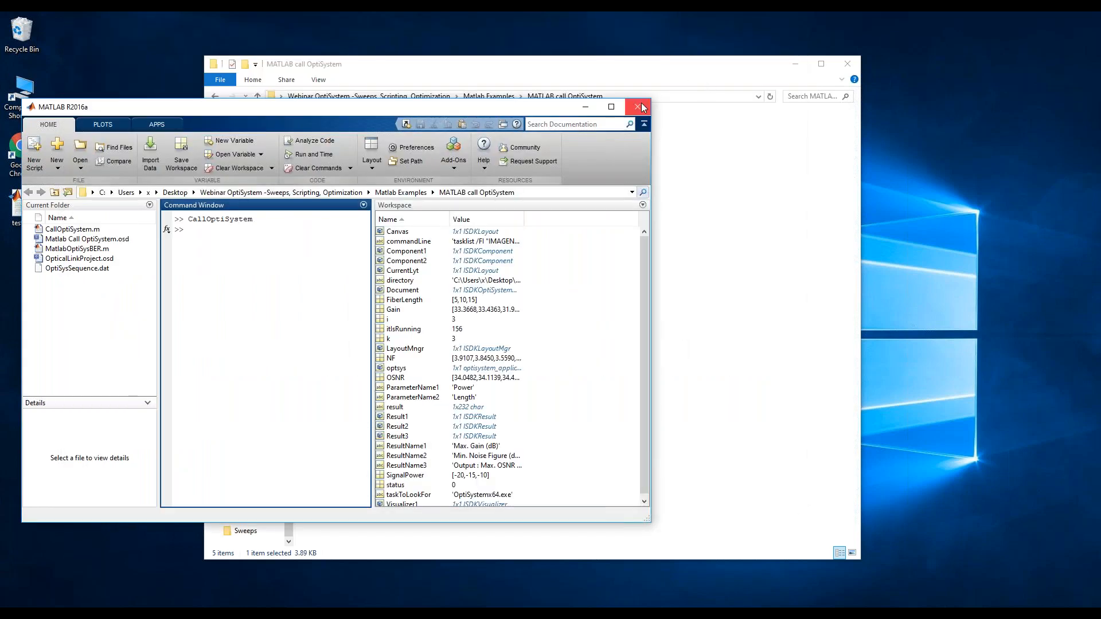
click(643, 106)
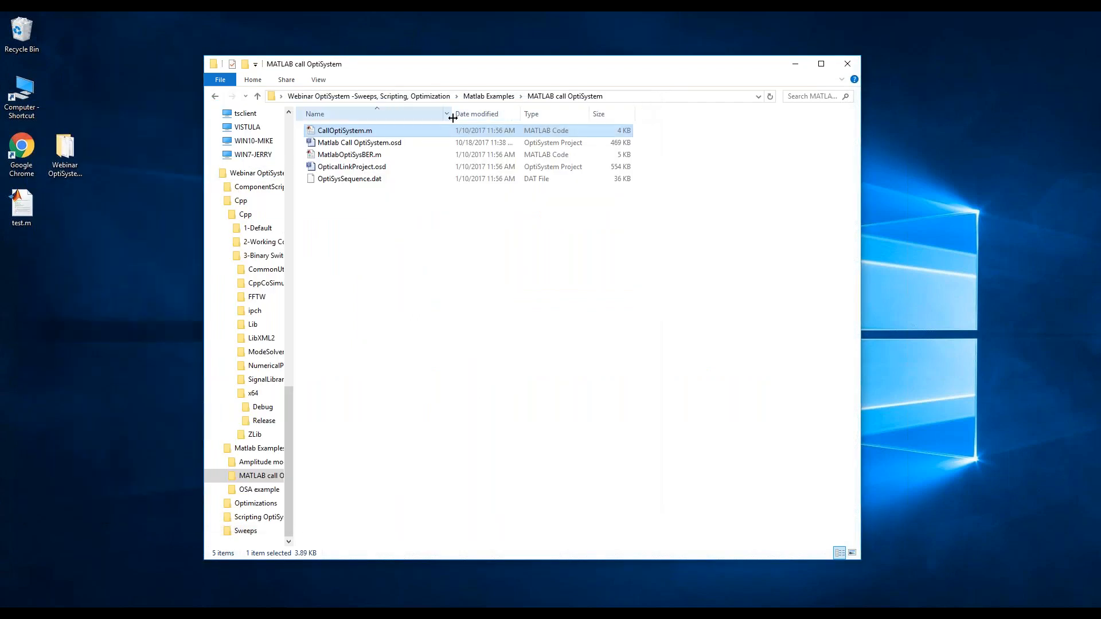
Open Matlab Call OptiSystem.osd in OptiSystem to examine the layout controlled by the script, and close the program.
double_click(416, 143)
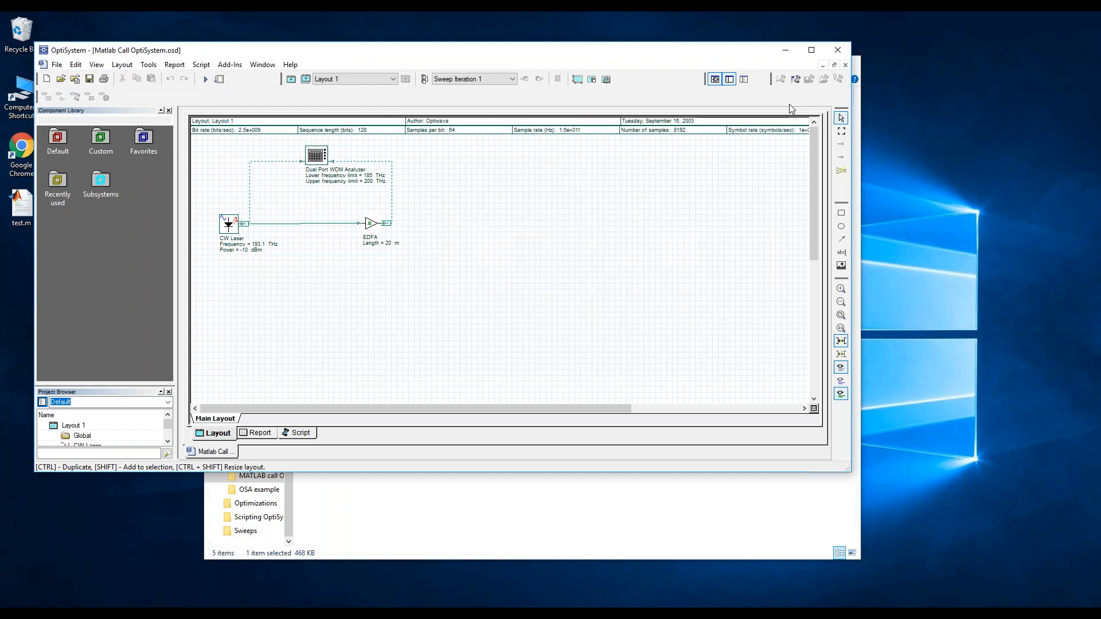
click(837, 50)
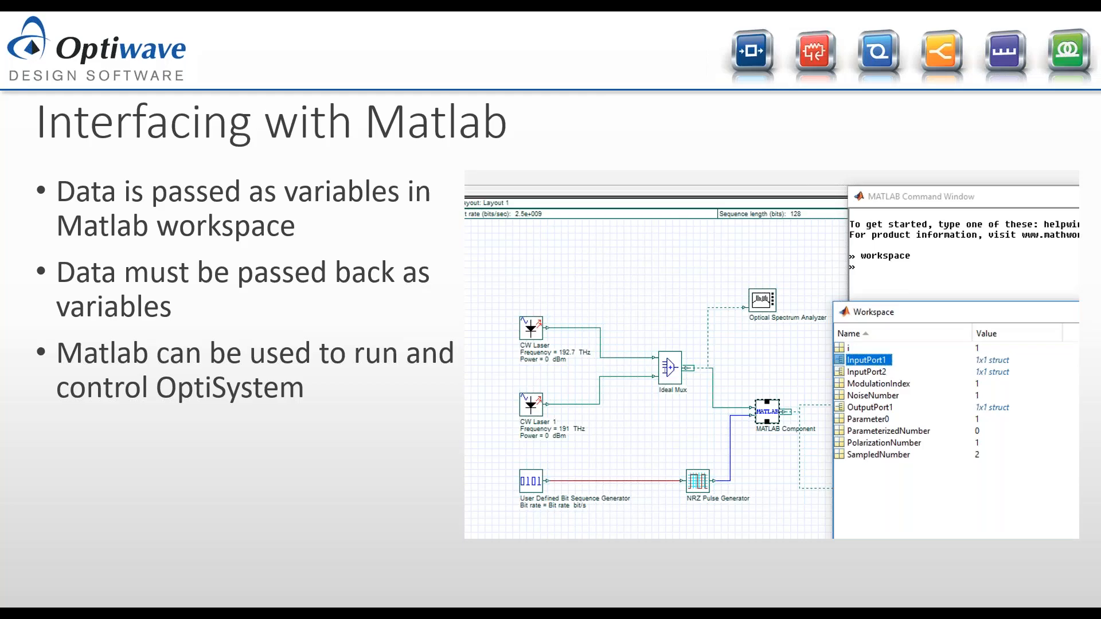